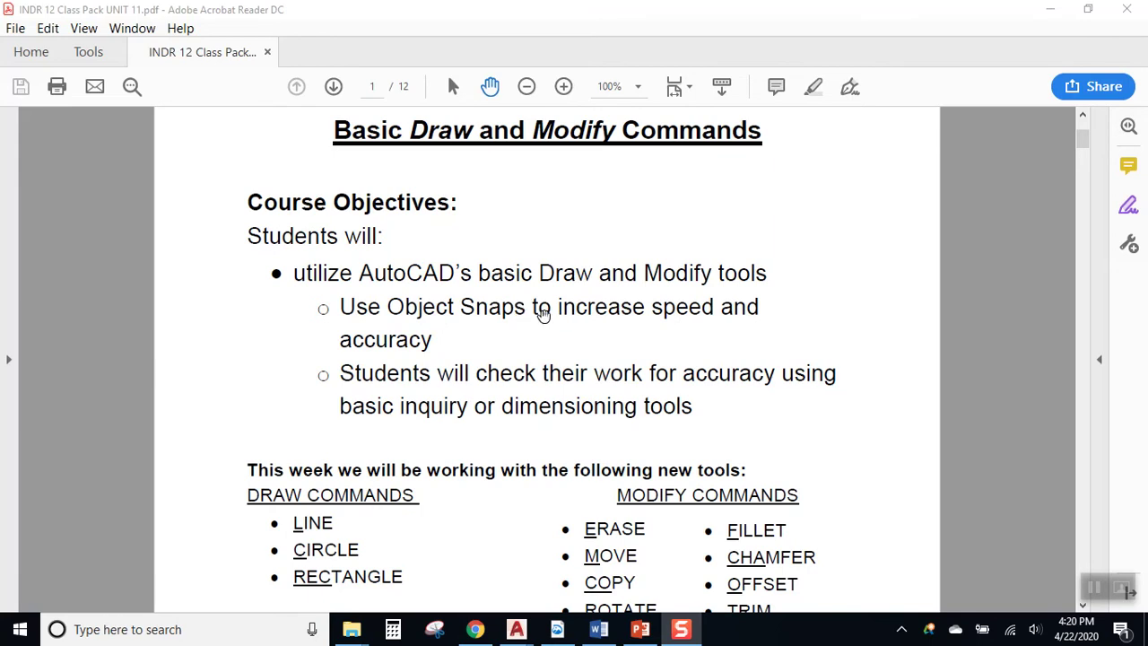
- Highlight the object snaps ENDPOINT, MIDPOINT, INTERSECTION, CENTER and QUADRANT in yellow
{"action": "scroll", "coordinate": [546, 320], "scroll_direction": "down", "scroll_amount": 5}
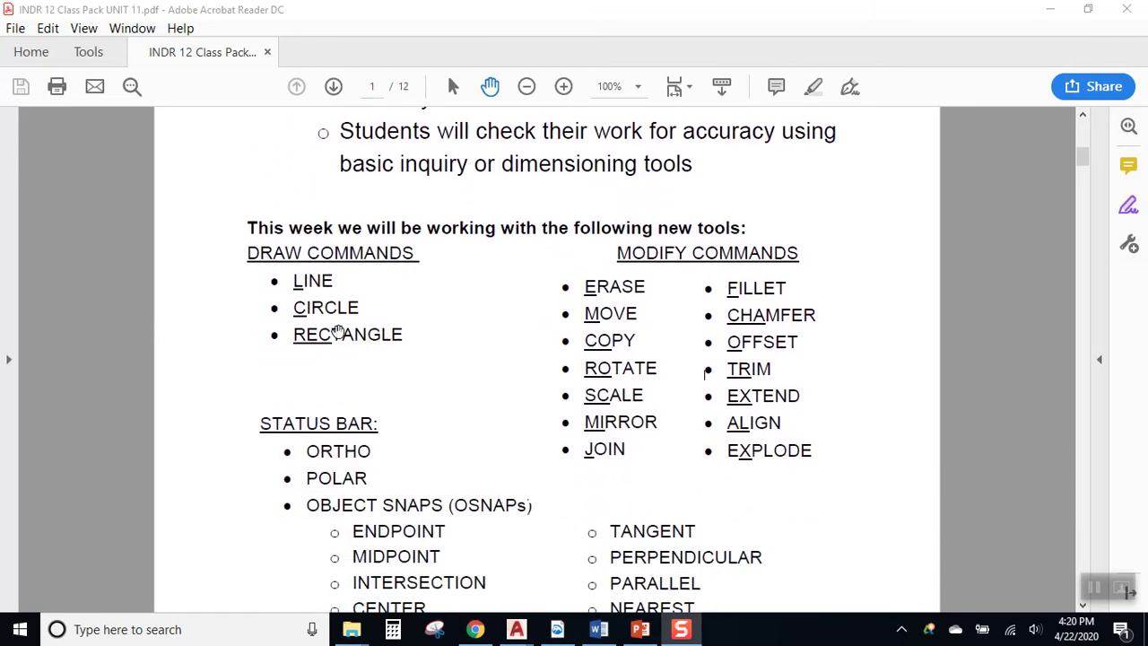
{"action": "scroll", "coordinate": [381, 354], "scroll_direction": "down", "scroll_amount": 3}
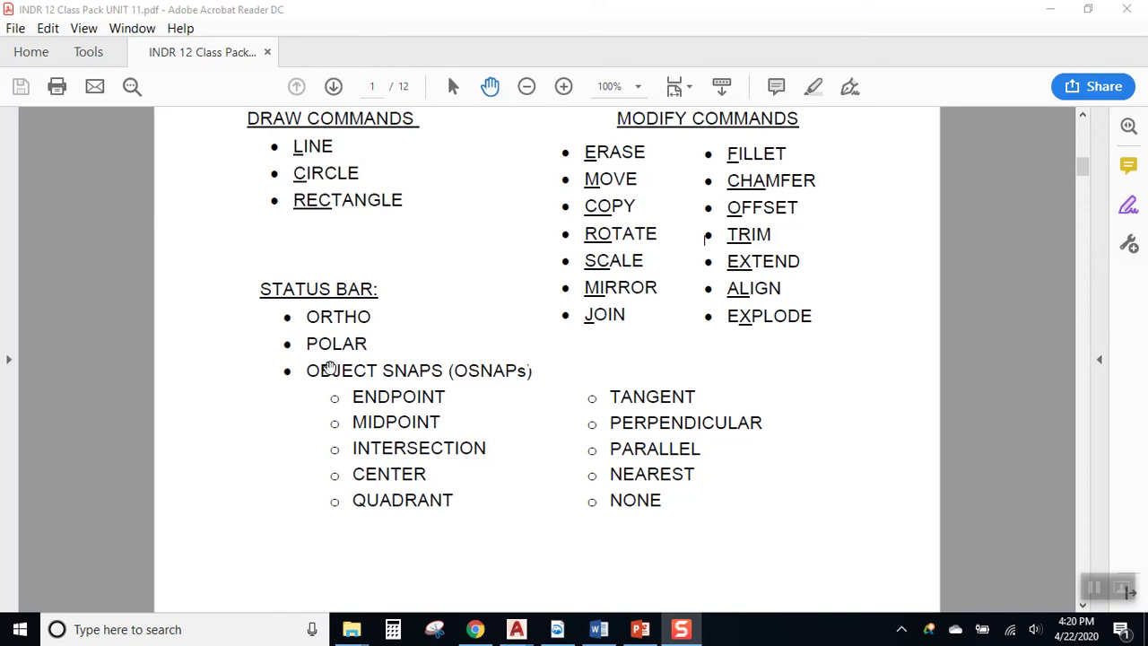
{"action": "left_click", "coordinate": [807, 90]}
{"action": "left_click_drag", "start_coordinate": [443, 397], "coordinate": [348, 396]}
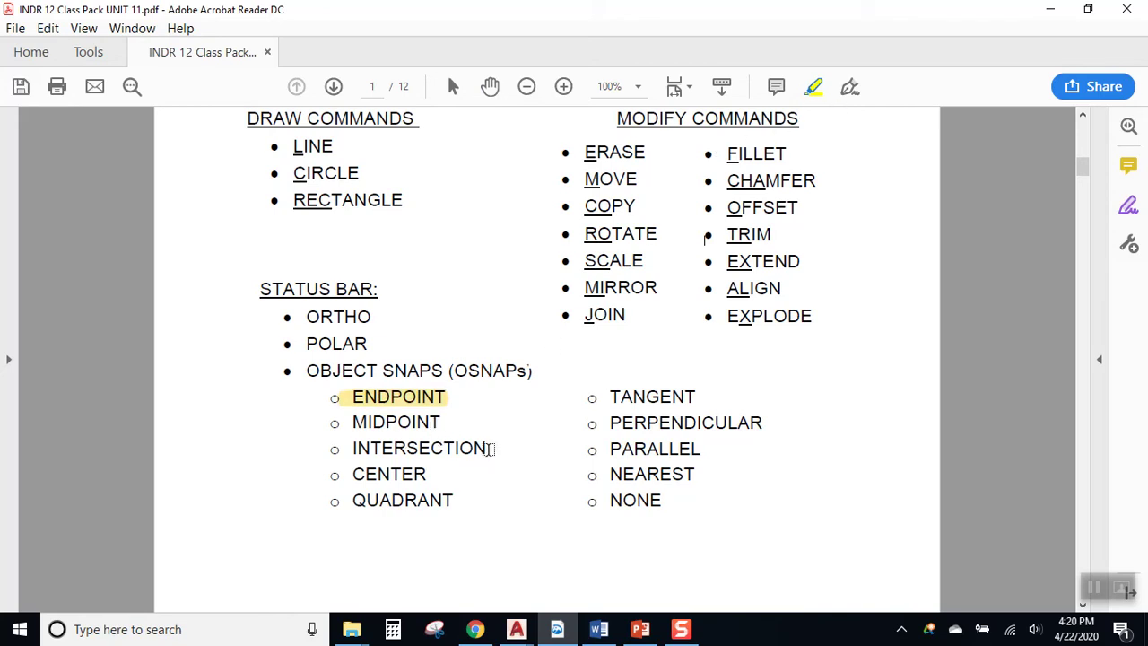
{"action": "left_click_drag", "start_coordinate": [489, 448], "coordinate": [332, 427]}
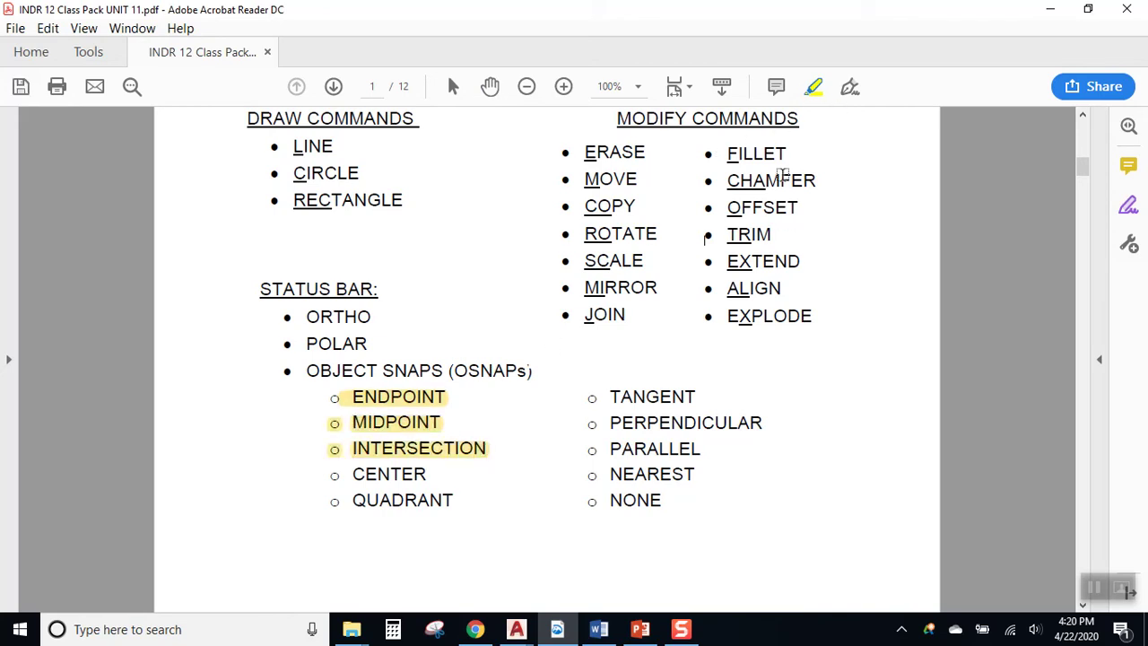
{"action": "left_click", "coordinate": [809, 94]}
{"action": "left_click_drag", "start_coordinate": [453, 500], "coordinate": [330, 472]}
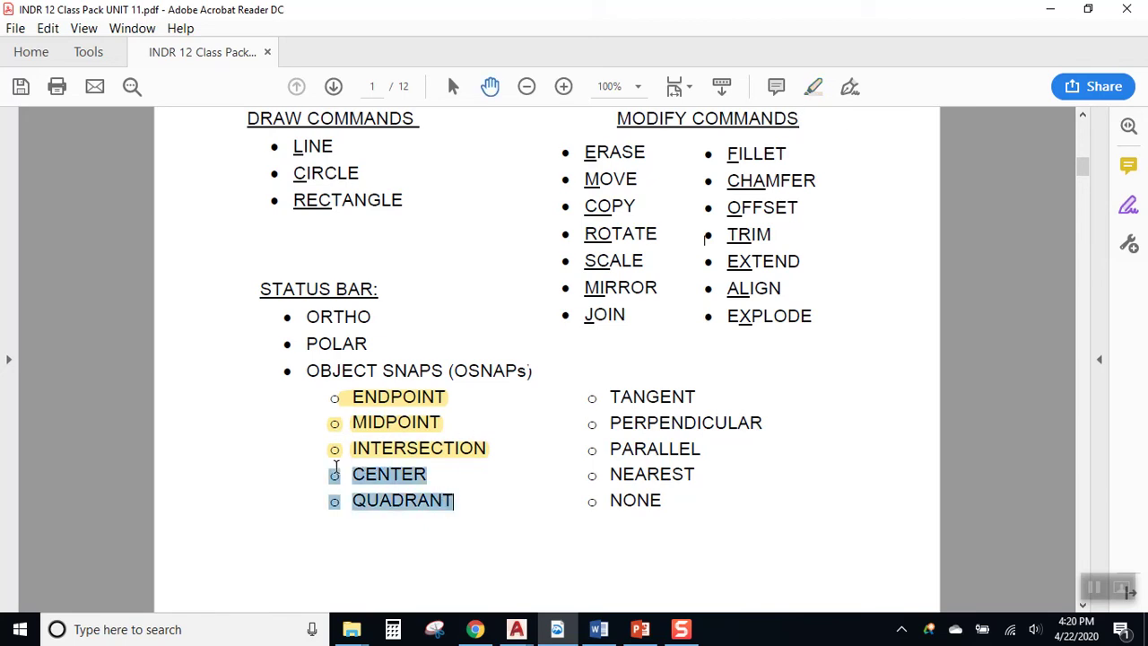
{"action": "left_click", "coordinate": [815, 93]}
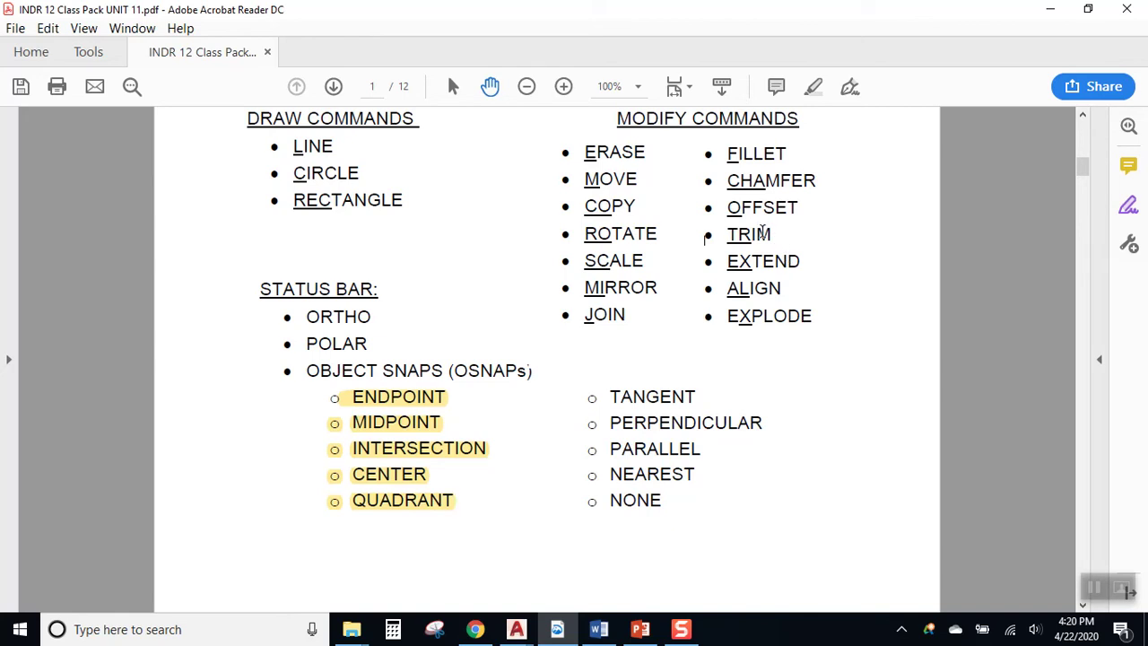
- Highlight TRIM, OFFSET, LINE, CIRCLE and RECTANGLE in yellow
{"action": "left_click_drag", "start_coordinate": [785, 258], "coordinate": [777, 235]}
{"action": "left_click", "coordinate": [813, 87]}
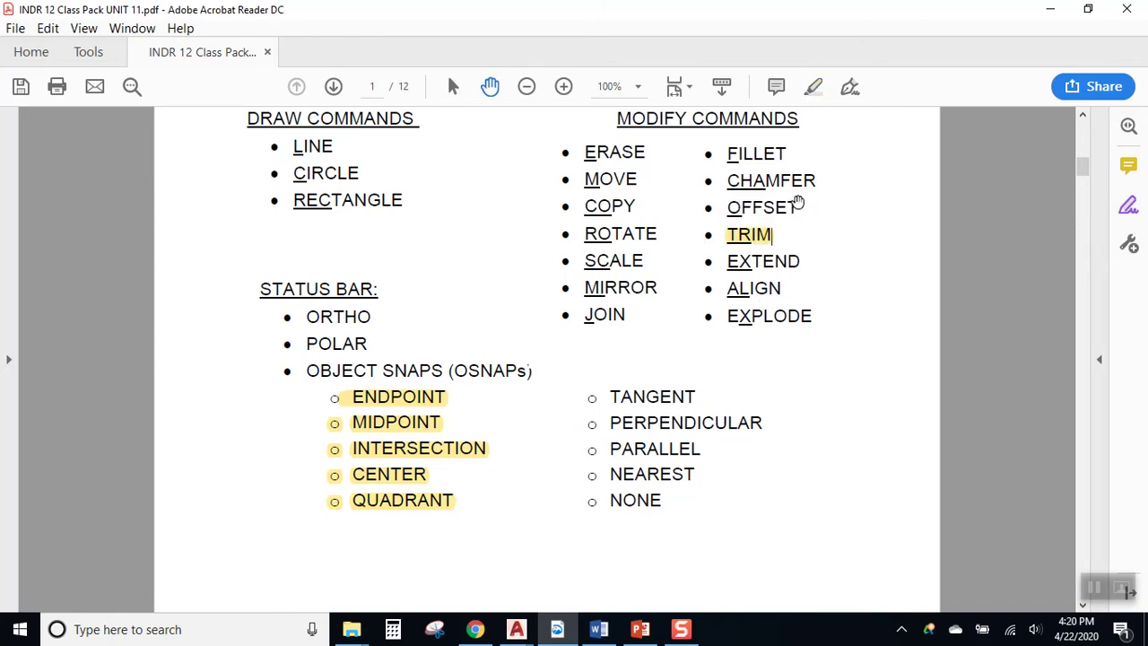
{"action": "left_click_drag", "start_coordinate": [798, 208], "coordinate": [719, 199]}
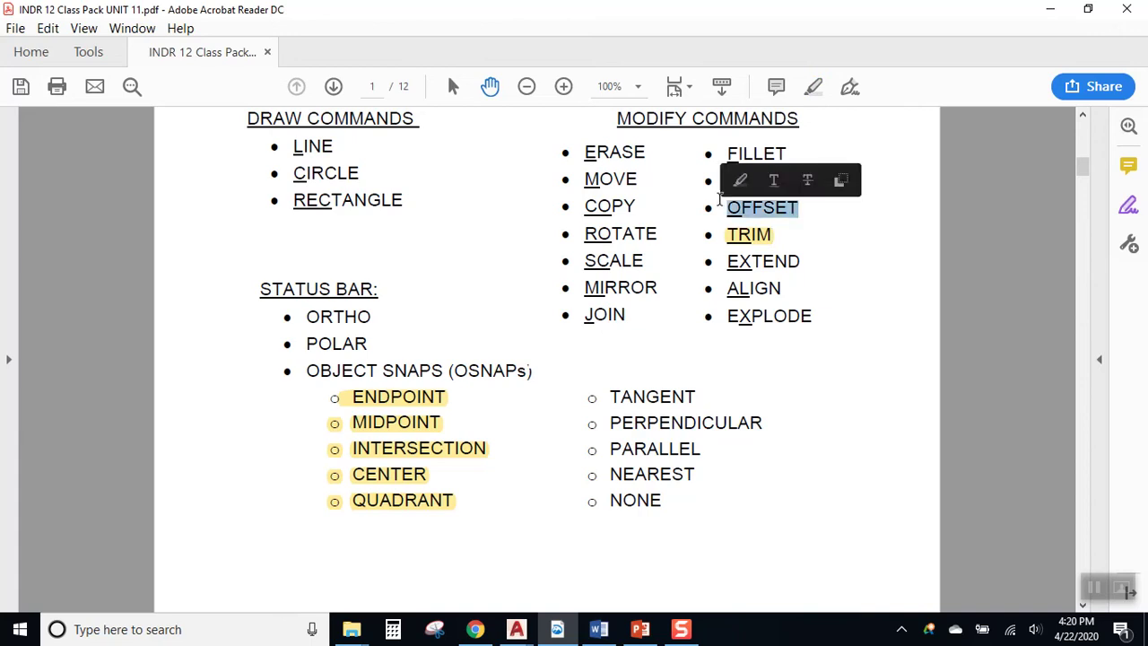
{"action": "left_click", "coordinate": [814, 87]}
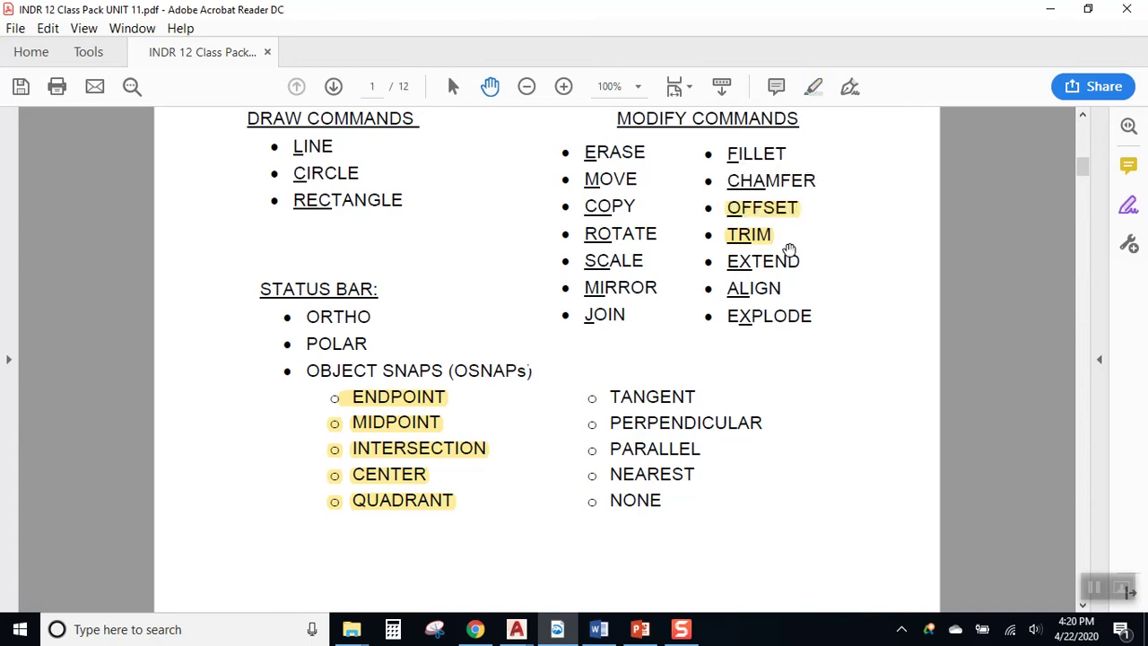
{"action": "double_click", "coordinate": [397, 198]}
{"action": "left_click_drag", "start_coordinate": [292, 142], "coordinate": [341, 192]}
{"action": "left_click", "coordinate": [814, 87]}
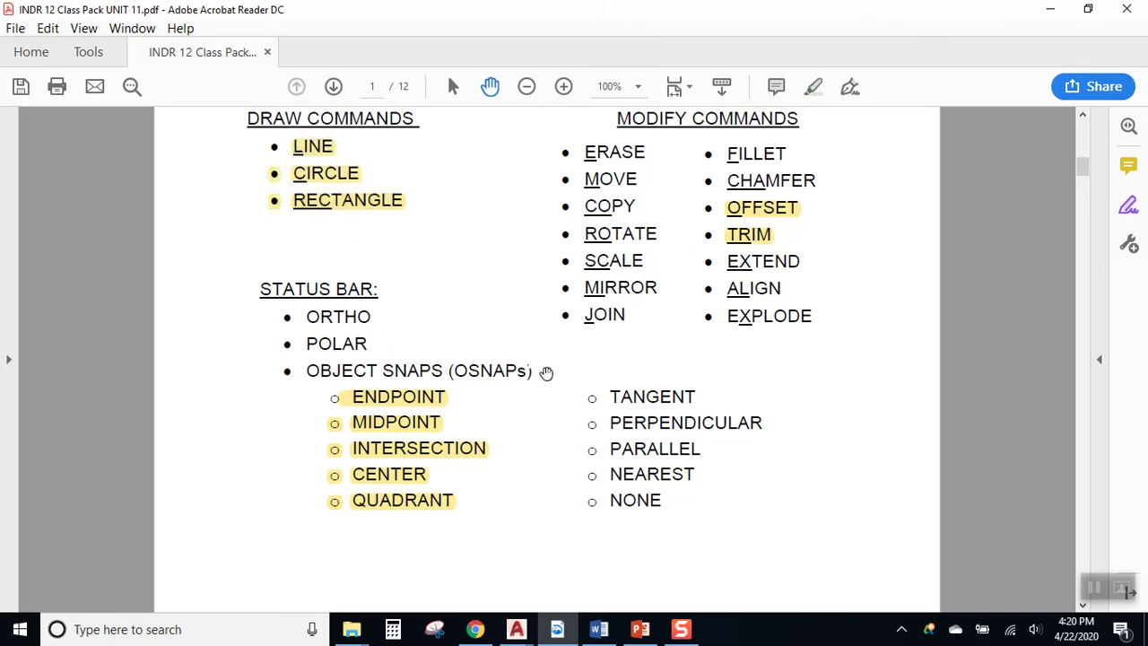
- Scroll through the Modify Commands pages until page 8, ASSIGNMENT: GEOMETRIC CONSTRUCTION, is at the top
{"action": "scroll", "coordinate": [671, 392], "scroll_direction": "down", "scroll_amount": 3}
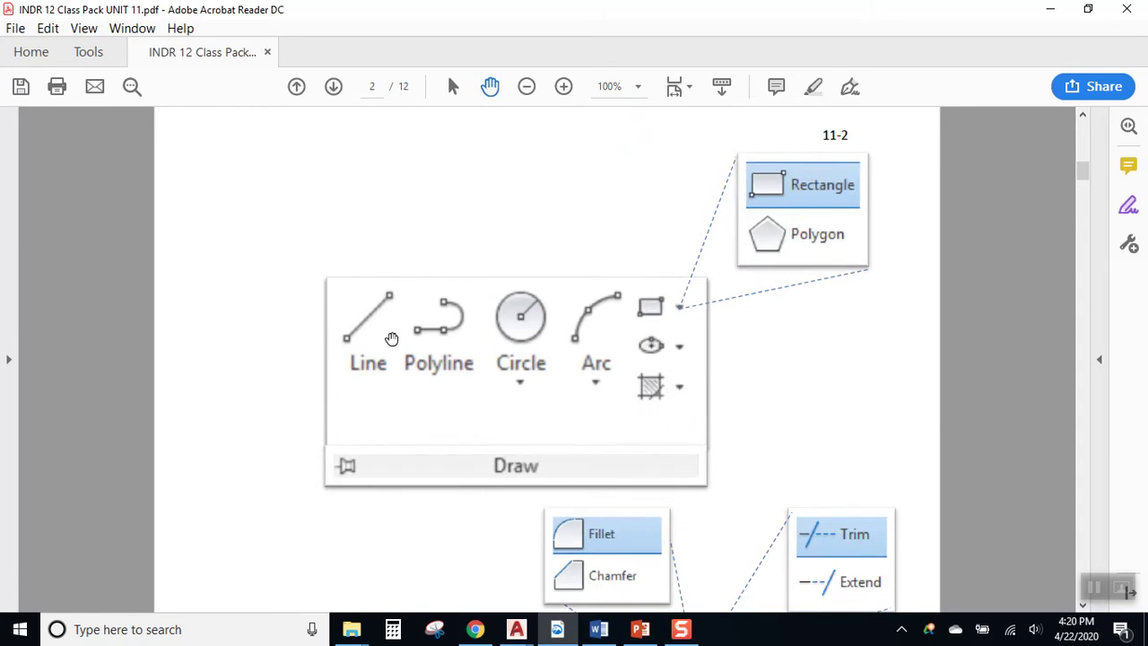
{"action": "scroll", "coordinate": [685, 354], "scroll_direction": "down", "scroll_amount": 5}
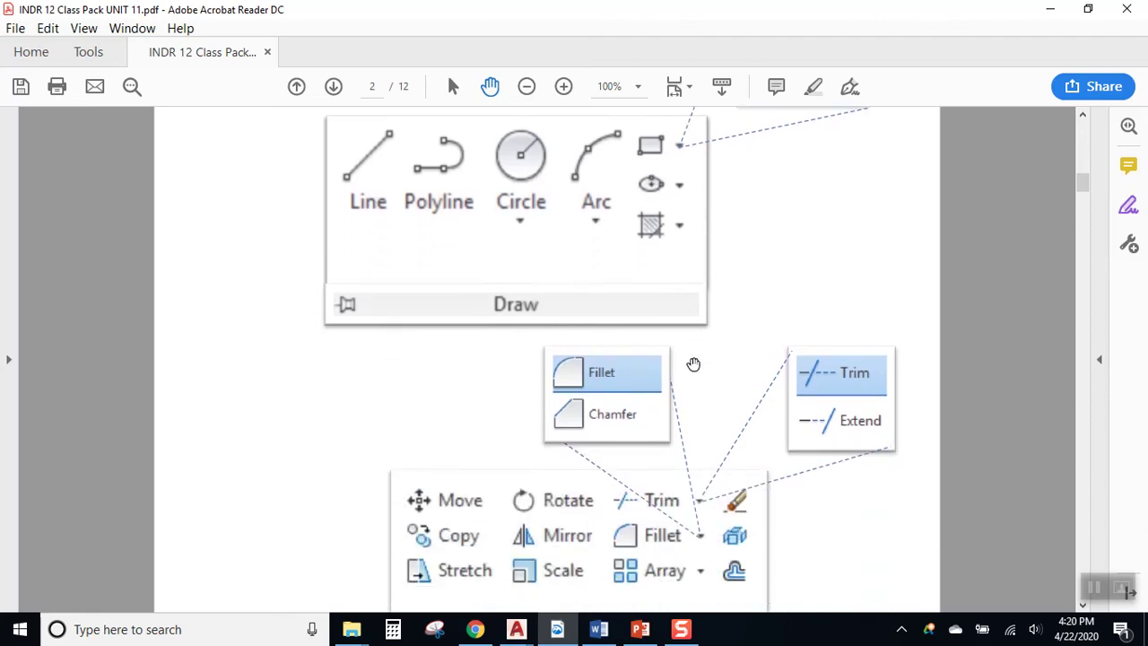
{"action": "scroll", "coordinate": [690, 368], "scroll_direction": "down", "scroll_amount": 4}
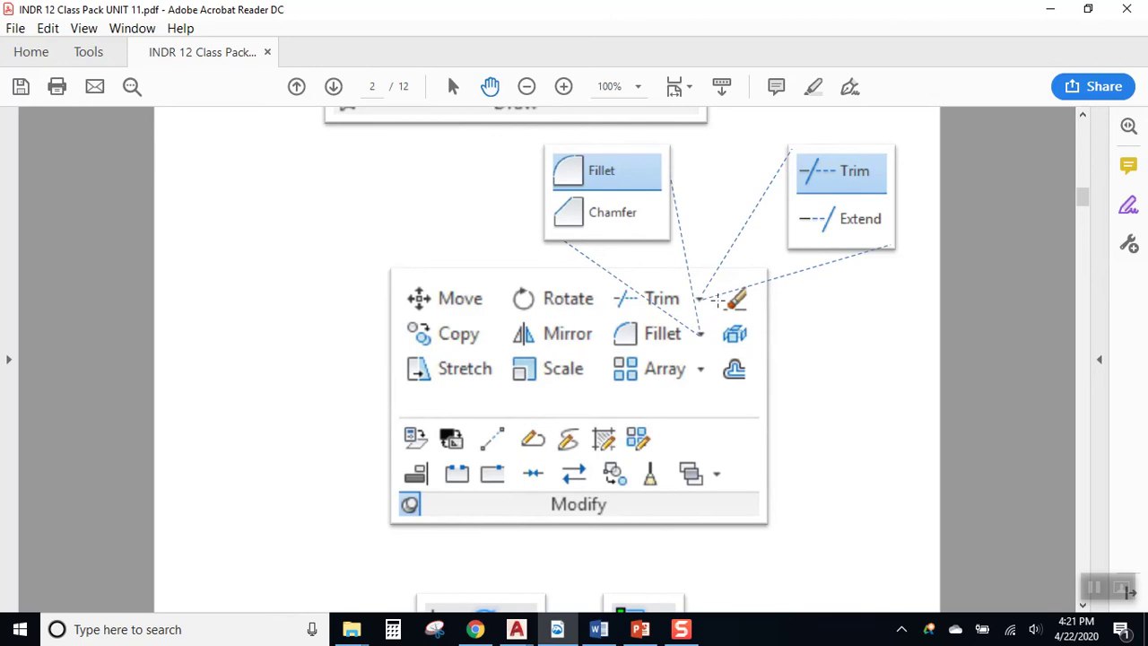
{"action": "scroll", "coordinate": [778, 315], "scroll_direction": "down", "scroll_amount": 10}
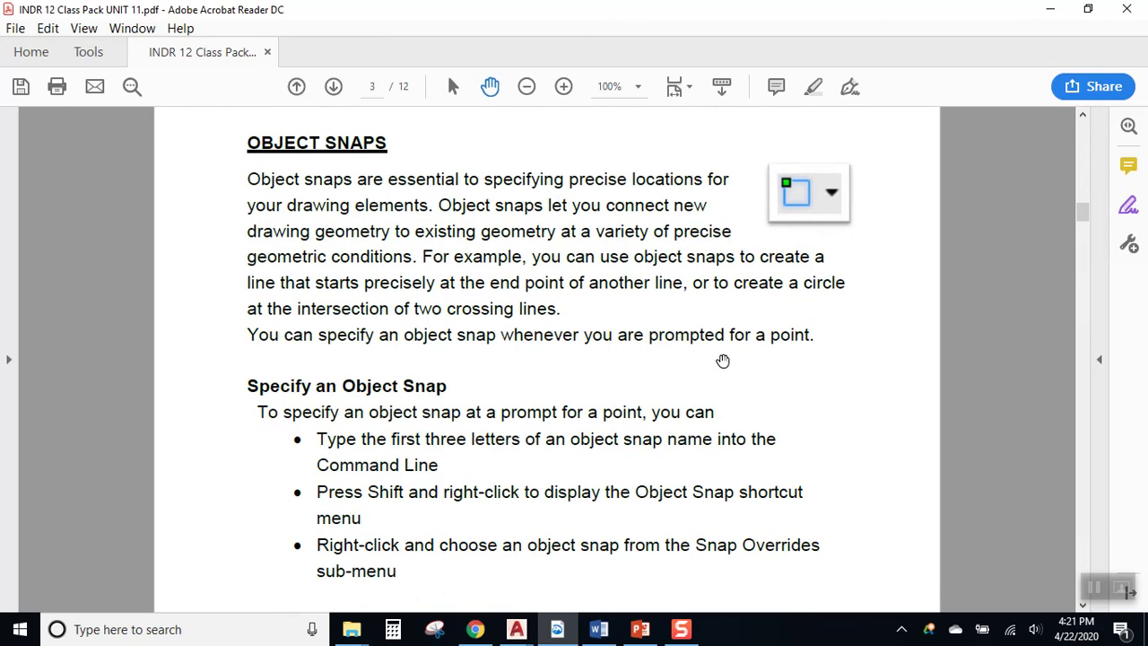
{"action": "scroll", "coordinate": [724, 363], "scroll_direction": "up", "scroll_amount": 1}
{"action": "scroll", "coordinate": [727, 368], "scroll_direction": "down", "scroll_amount": 1}
{"action": "scroll", "coordinate": [592, 347], "scroll_direction": "down", "scroll_amount": 8}
{"action": "scroll", "coordinate": [589, 344], "scroll_direction": "down", "scroll_amount": 20}
{"action": "scroll", "coordinate": [586, 347], "scroll_direction": "down", "scroll_amount": 7}
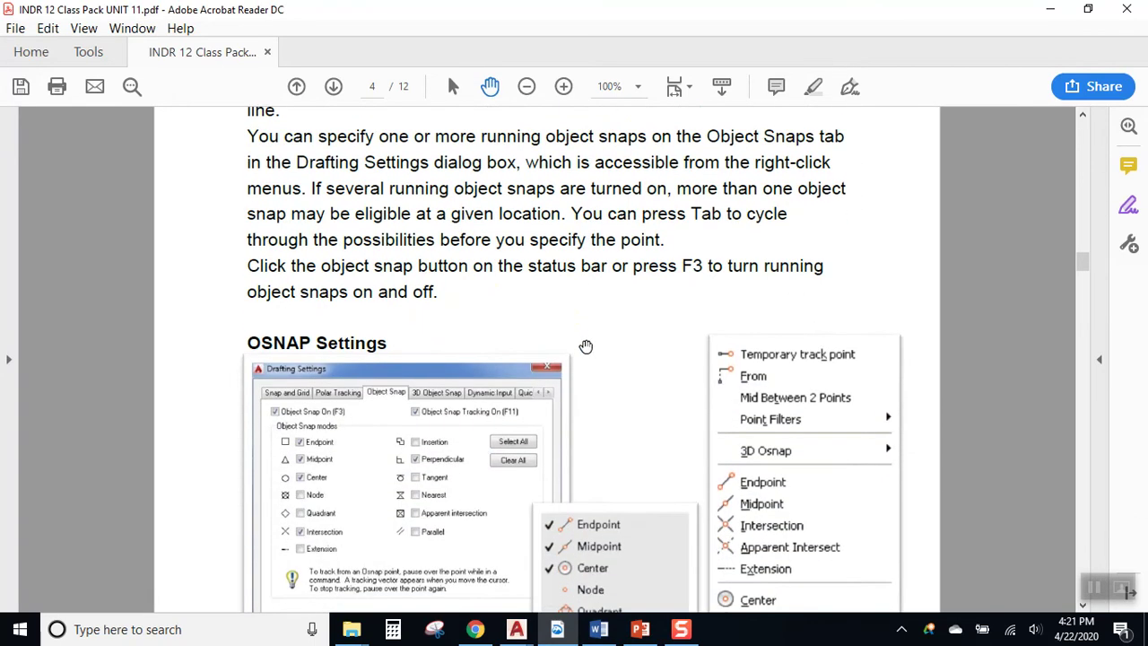
{"action": "scroll", "coordinate": [365, 292], "scroll_direction": "down", "scroll_amount": 12}
{"action": "scroll", "coordinate": [465, 327], "scroll_direction": "up", "scroll_amount": 11}
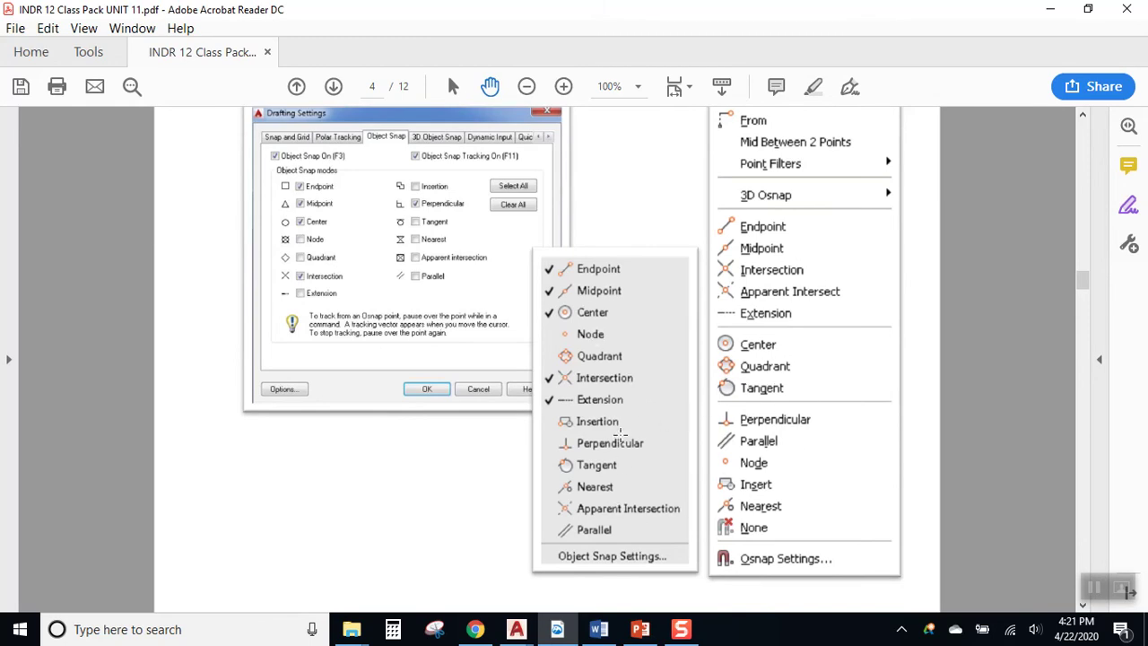
{"action": "scroll", "coordinate": [620, 434], "scroll_direction": "down", "scroll_amount": 10}
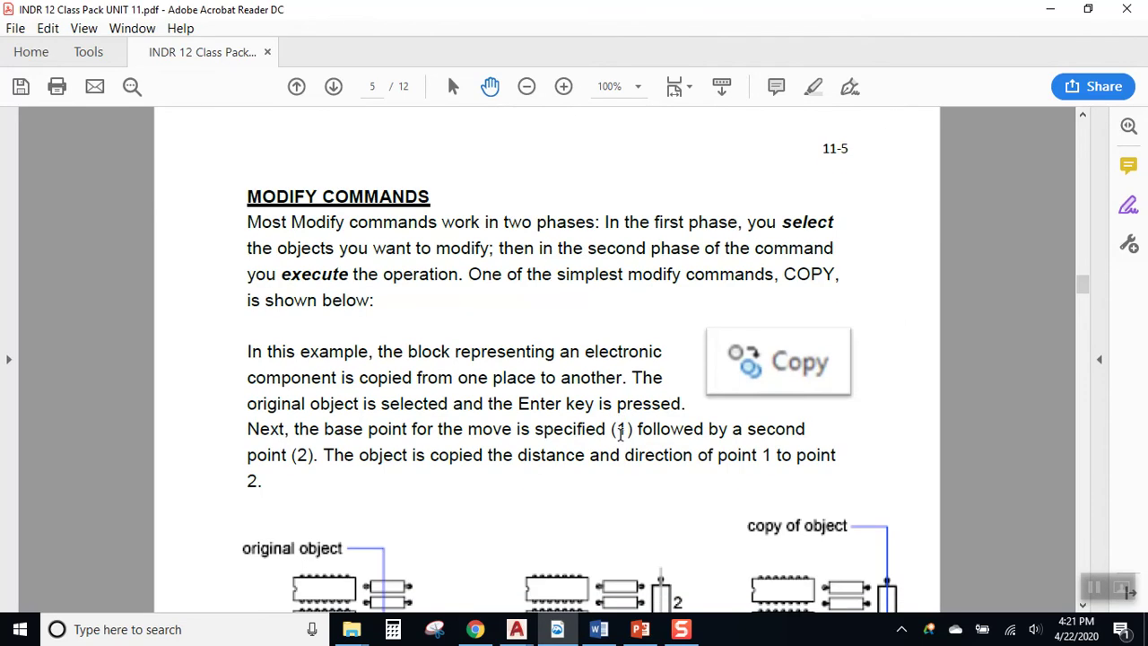
{"action": "scroll", "coordinate": [621, 434], "scroll_direction": "down", "scroll_amount": 1}
{"action": "scroll", "coordinate": [620, 434], "scroll_direction": "down", "scroll_amount": 1}
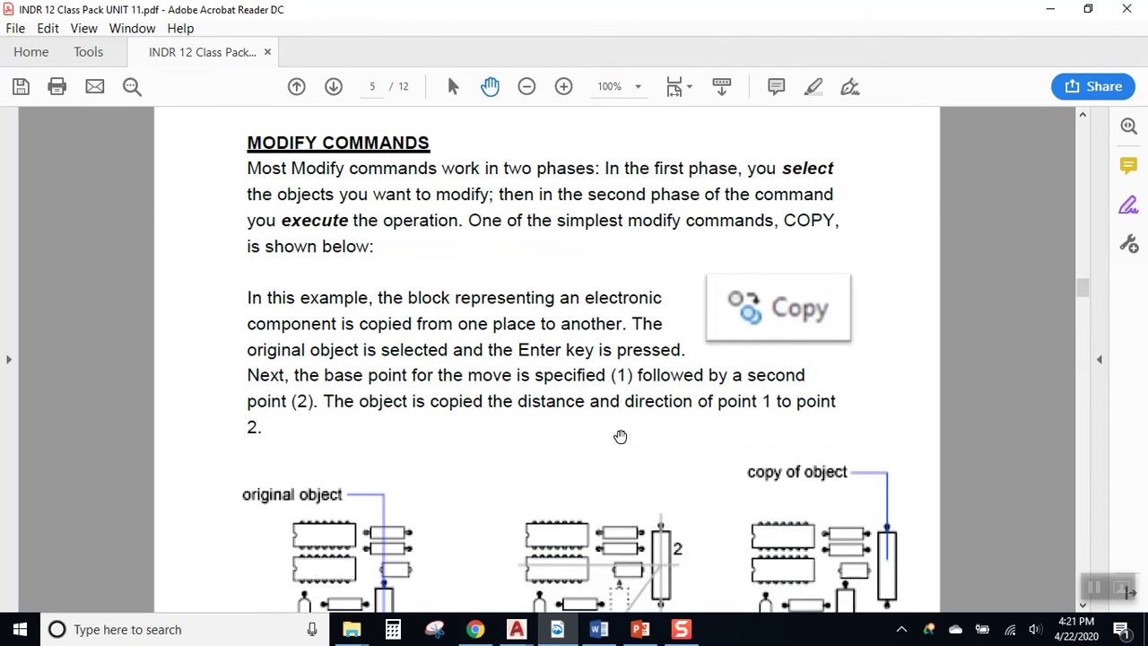
{"action": "scroll", "coordinate": [620, 436], "scroll_direction": "down", "scroll_amount": 10}
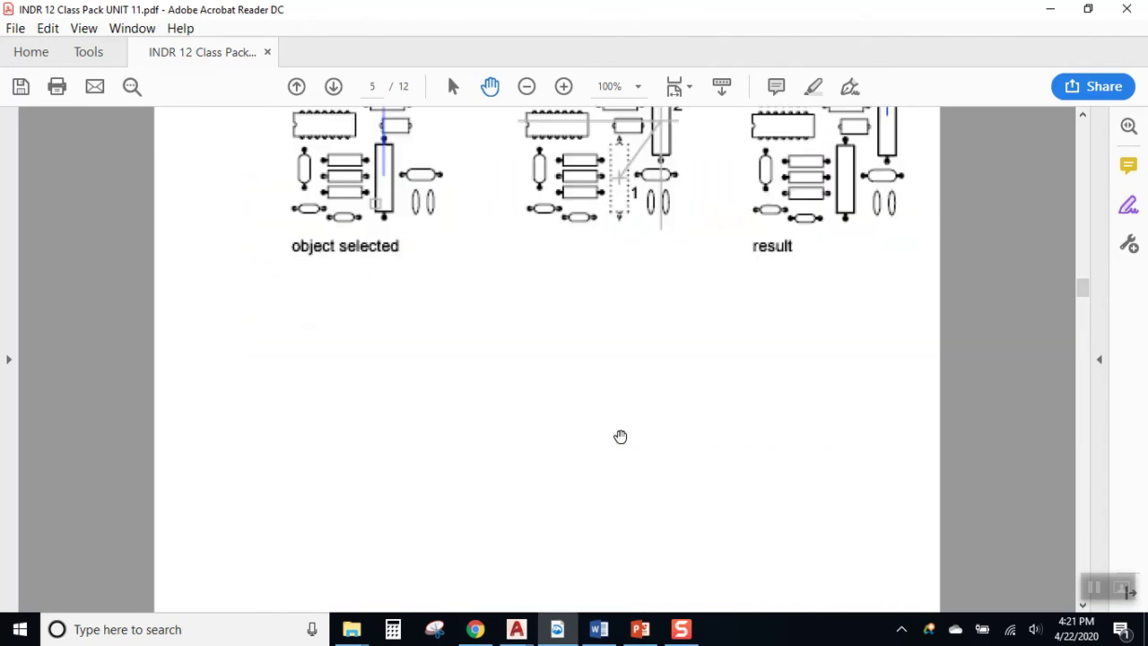
{"action": "scroll", "coordinate": [620, 436], "scroll_direction": "down", "scroll_amount": 20}
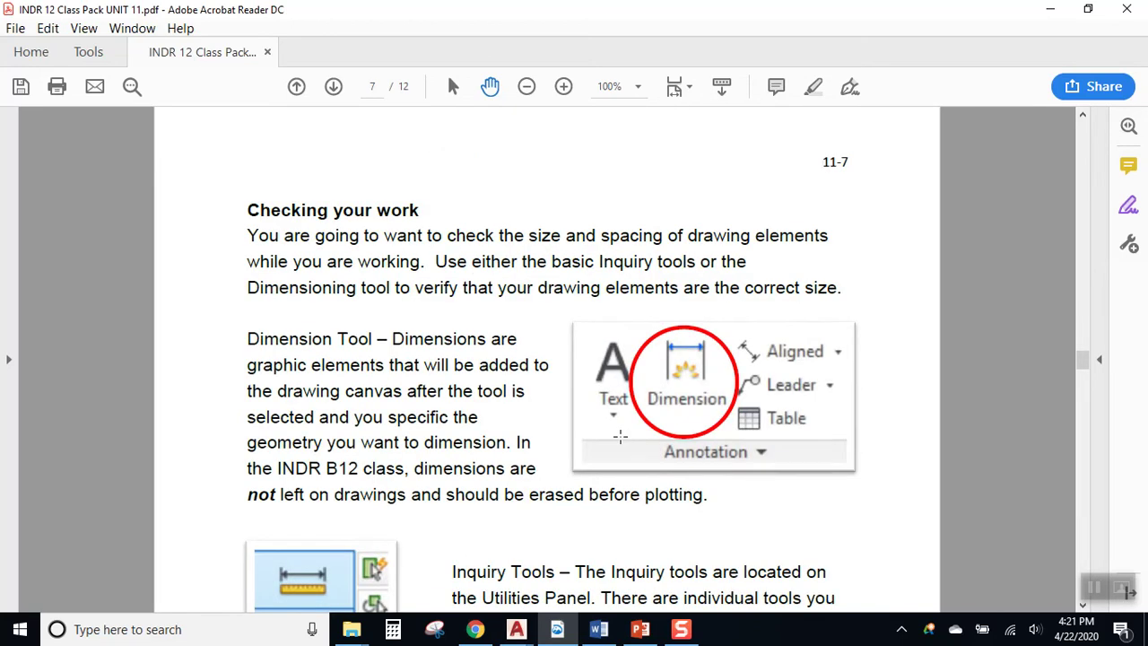
{"action": "scroll", "coordinate": [620, 435], "scroll_direction": "down", "scroll_amount": 15}
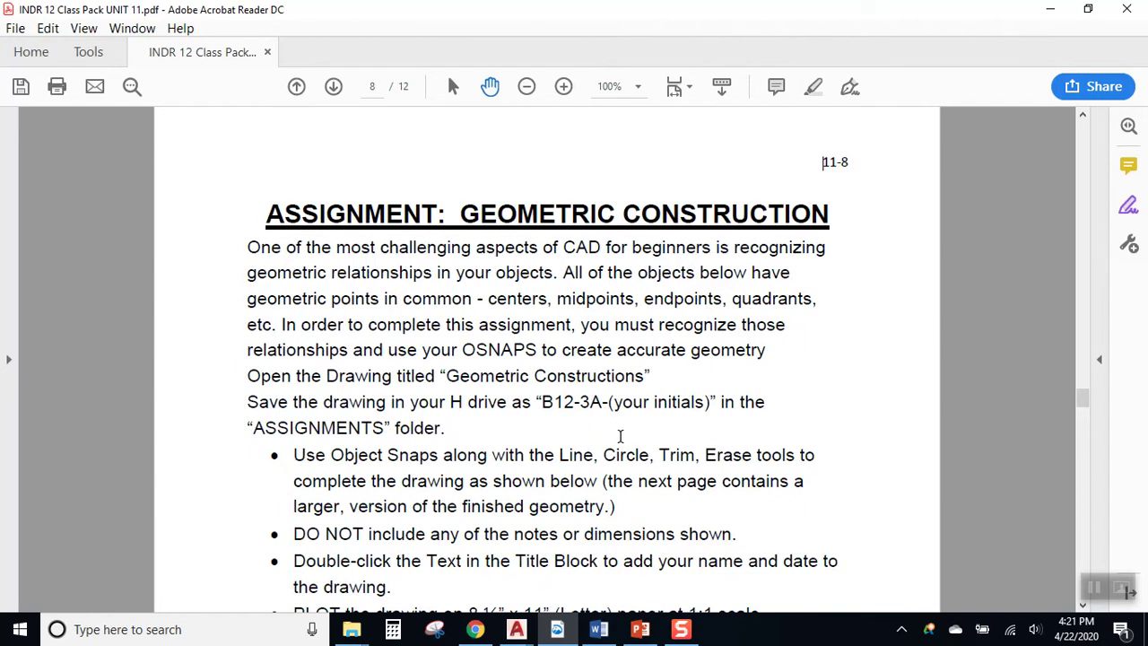
{"action": "scroll", "coordinate": [574, 320], "scroll_direction": "down", "scroll_amount": 1}
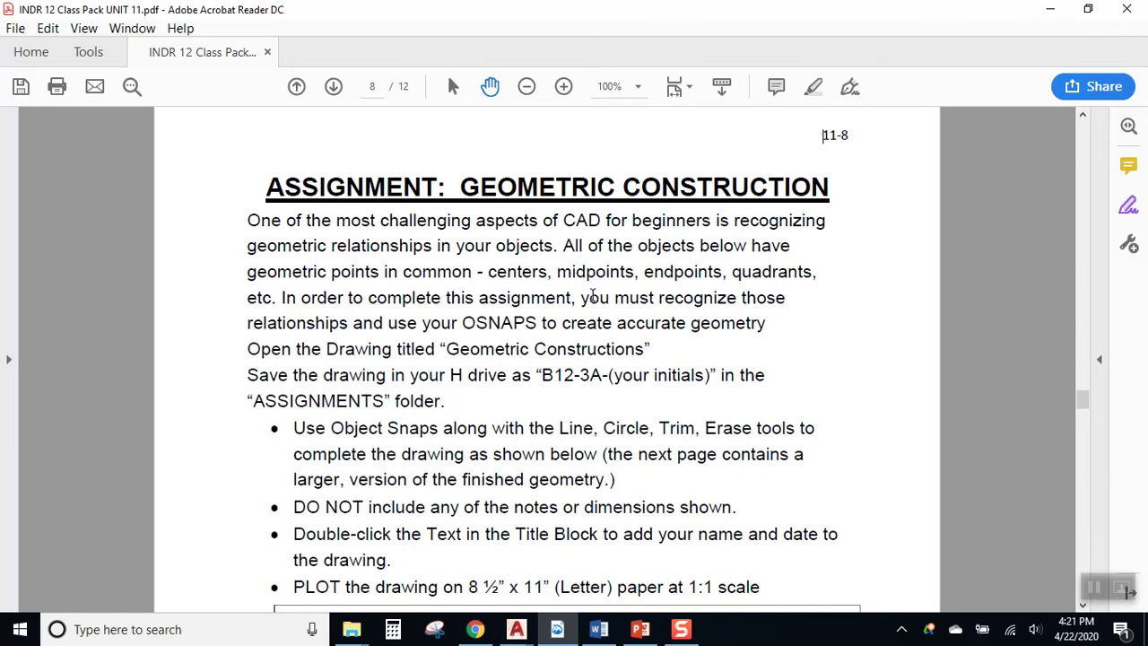
{"action": "scroll", "coordinate": [584, 297], "scroll_direction": "down", "scroll_amount": 1}
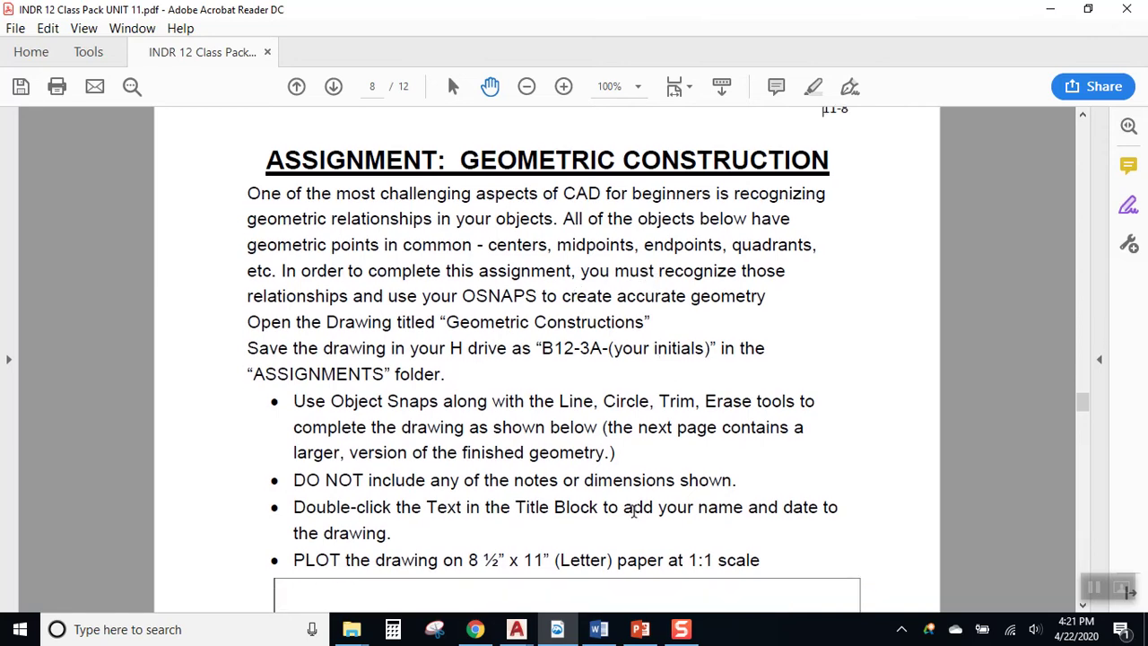
- Switch to the B12-3A-Geometric Constructions drawing and zoom in on the title block's DR BY: cell
{"action": "mouse_move", "coordinate": [516, 629]}
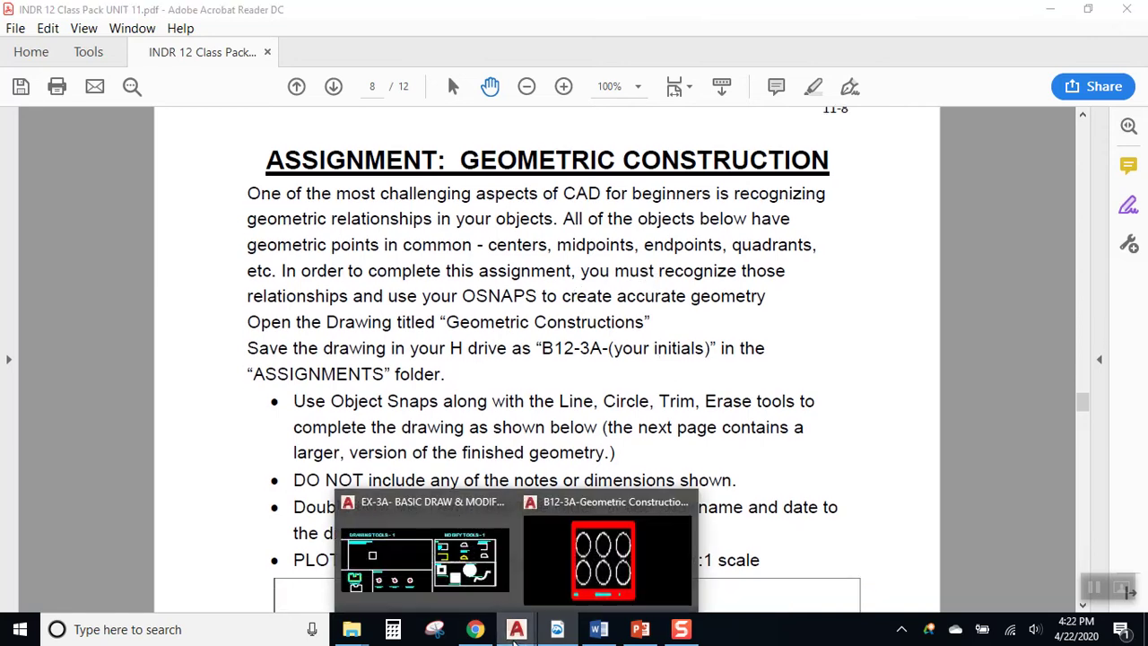
{"action": "left_click", "coordinate": [580, 585]}
{"action": "middle_click_drag", "start_coordinate": [425, 304], "coordinate": [476, 292]}
{"action": "scroll", "coordinate": [538, 248], "scroll_direction": "up", "scroll_amount": 2}
{"action": "mouse_move", "coordinate": [538, 248]}
{"action": "middle_mouse_down"}
{"action": "mouse_move", "coordinate": [475, 403]}
{"action": "mouse_move", "coordinate": [508, 303]}
{"action": "middle_mouse_up"}
{"action": "scroll", "coordinate": [509, 303], "scroll_direction": "up", "scroll_amount": 1}
{"action": "middle_click_drag", "start_coordinate": [594, 320], "coordinate": [605, 269]}
{"action": "scroll", "coordinate": [605, 269], "scroll_direction": "down", "scroll_amount": 1}
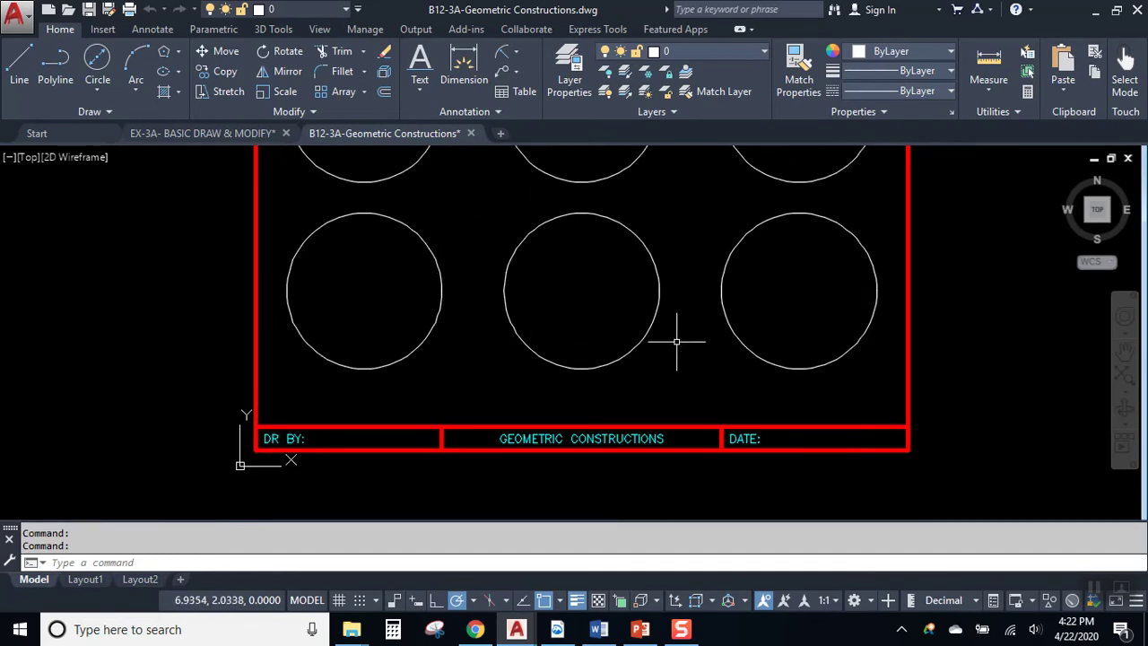
{"action": "mouse_move", "coordinate": [703, 235]}
{"action": "middle_mouse_down"}
{"action": "mouse_move", "coordinate": [709, 285]}
{"action": "mouse_move", "coordinate": [702, 226]}
{"action": "middle_mouse_up"}
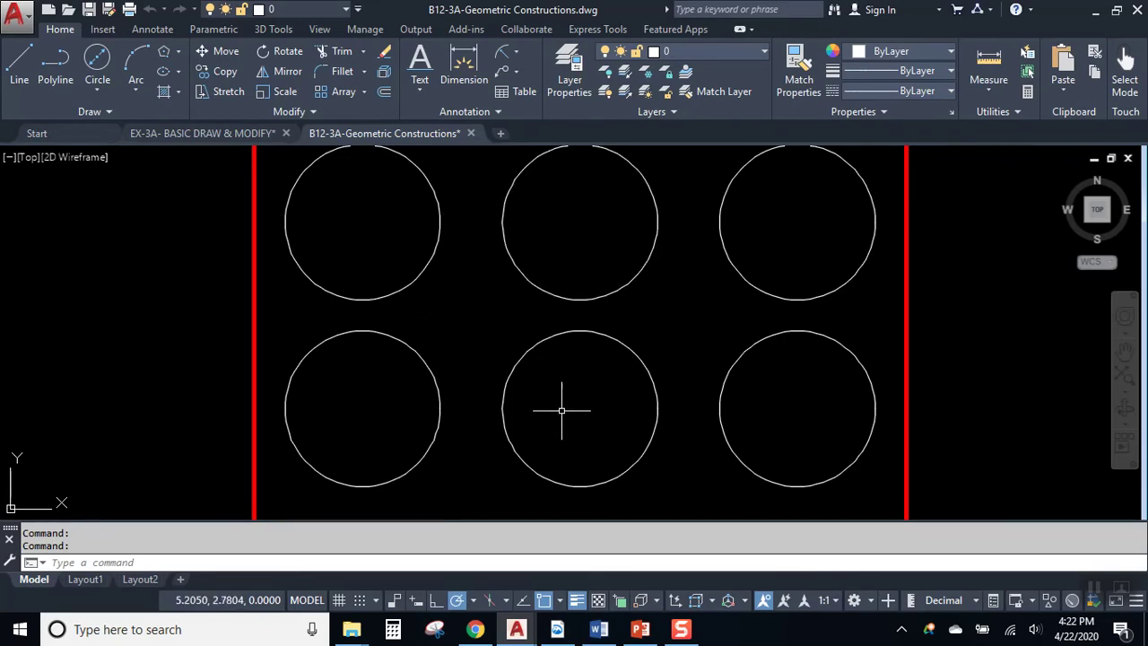
{"action": "mouse_move", "coordinate": [440, 505]}
{"action": "middle_mouse_down"}
{"action": "mouse_move", "coordinate": [490, 343]}
{"action": "mouse_move", "coordinate": [456, 361]}
{"action": "middle_mouse_up"}
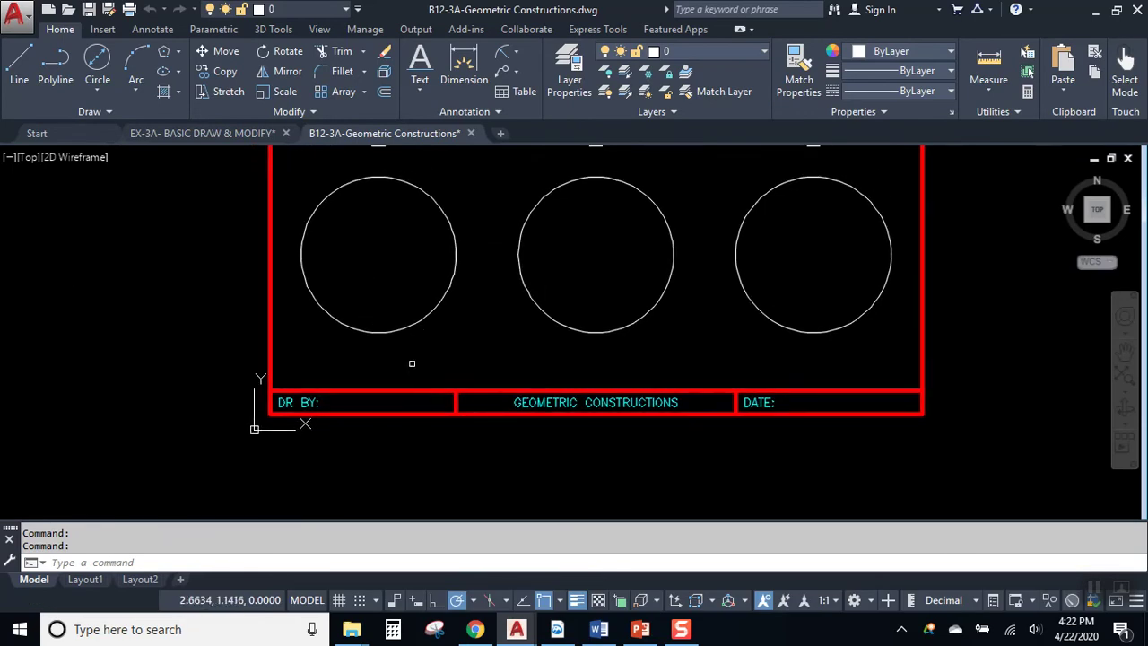
{"action": "scroll", "coordinate": [359, 403], "scroll_direction": "up", "scroll_amount": 3}
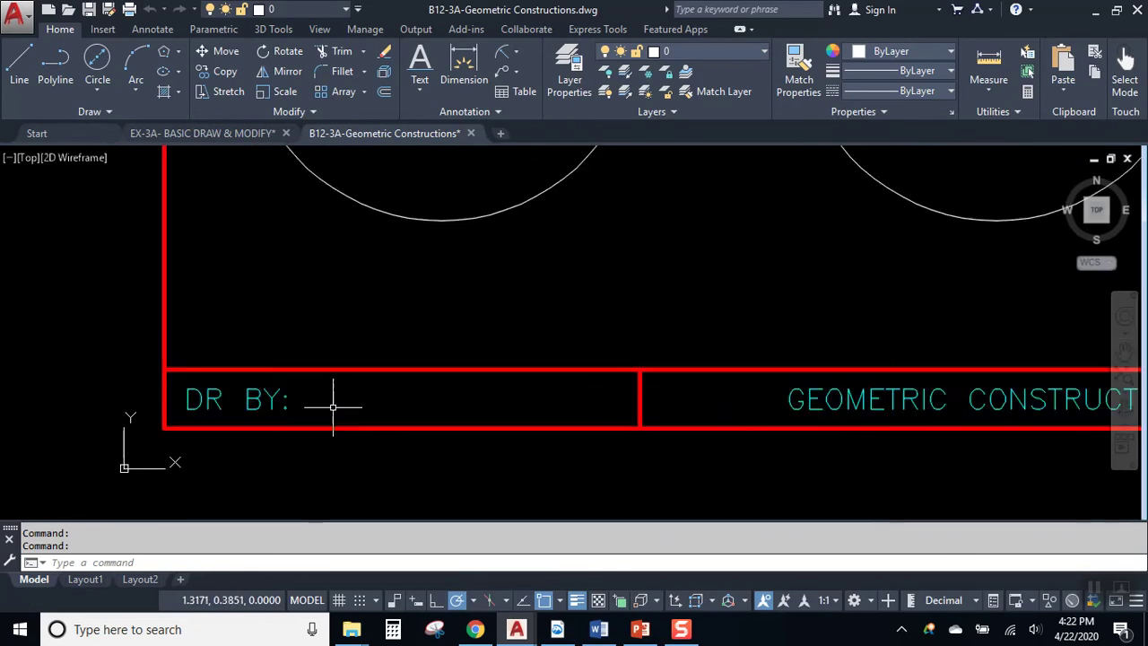
{"action": "left_click", "coordinate": [273, 394]}
{"action": "double_click", "coordinate": [277, 401]}
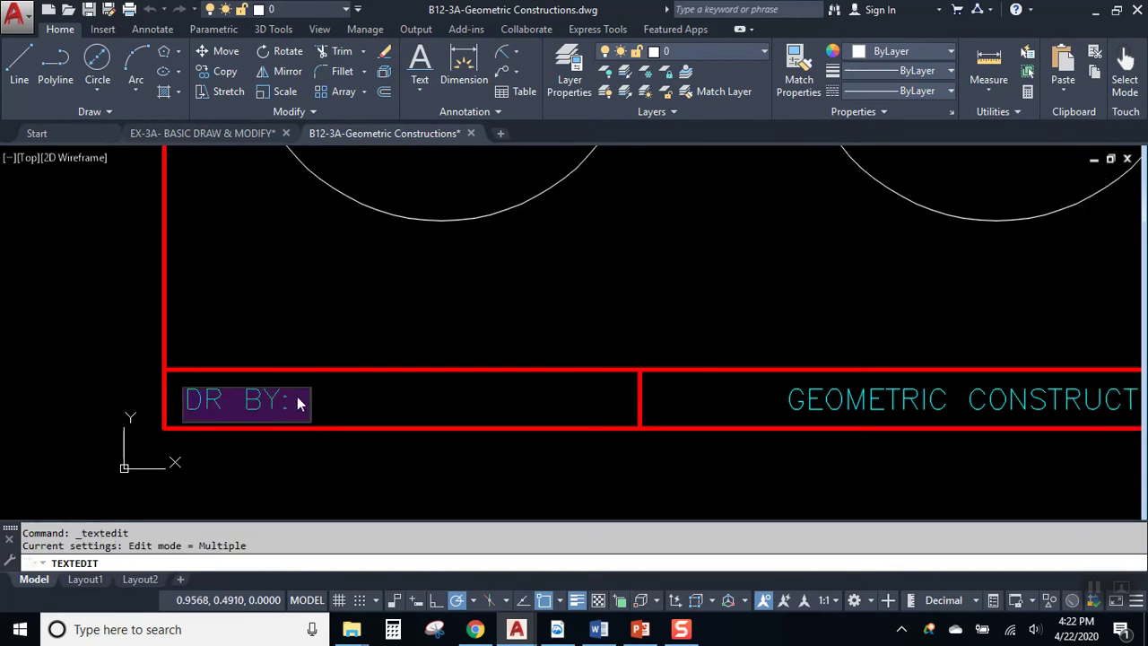
{"action": "left_click", "coordinate": [301, 400]}
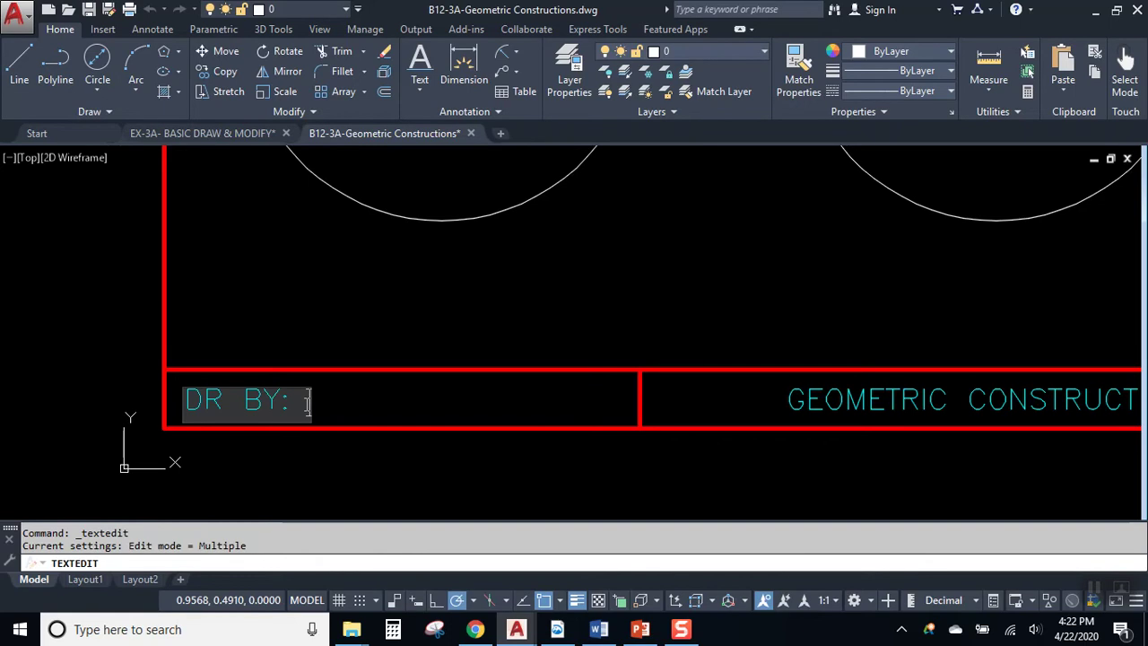
{"action": "type", "text": "DARREN WILLIS"}
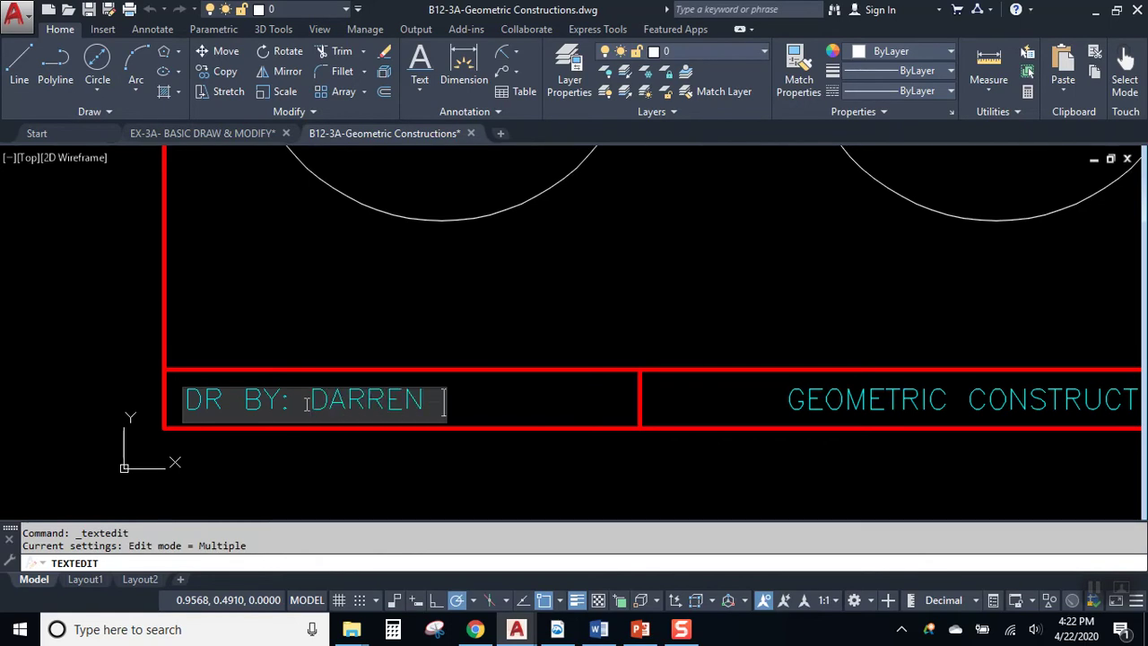
{"action": "left_click", "coordinate": [464, 353]}
{"action": "key", "text": "Escape"}
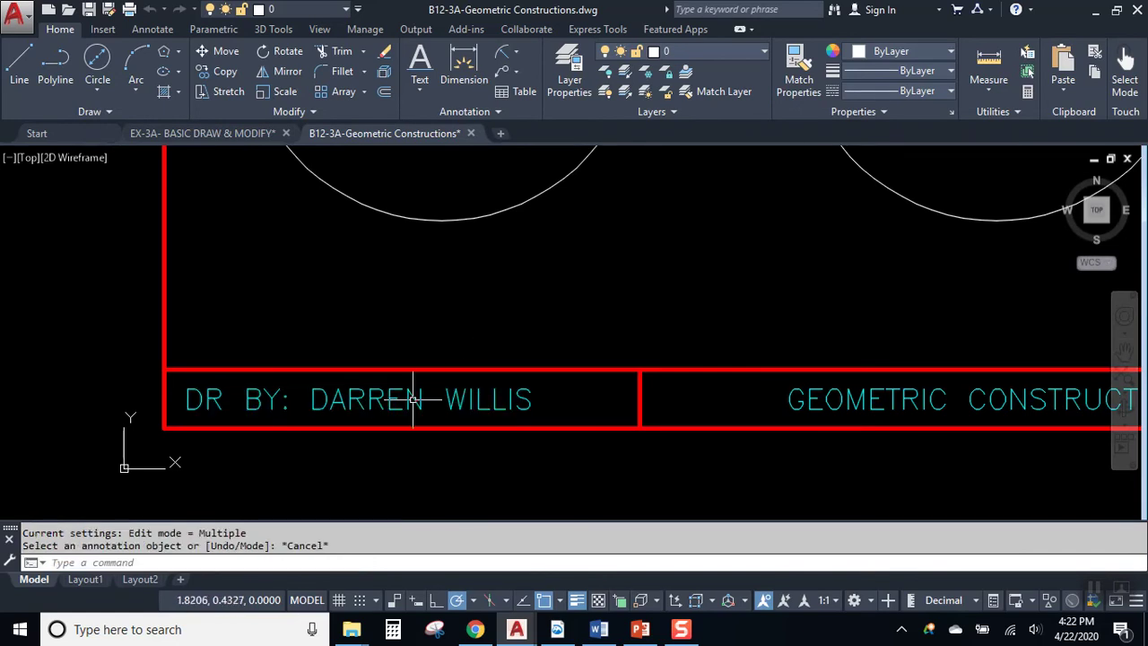
{"action": "left_click", "coordinate": [412, 399]}
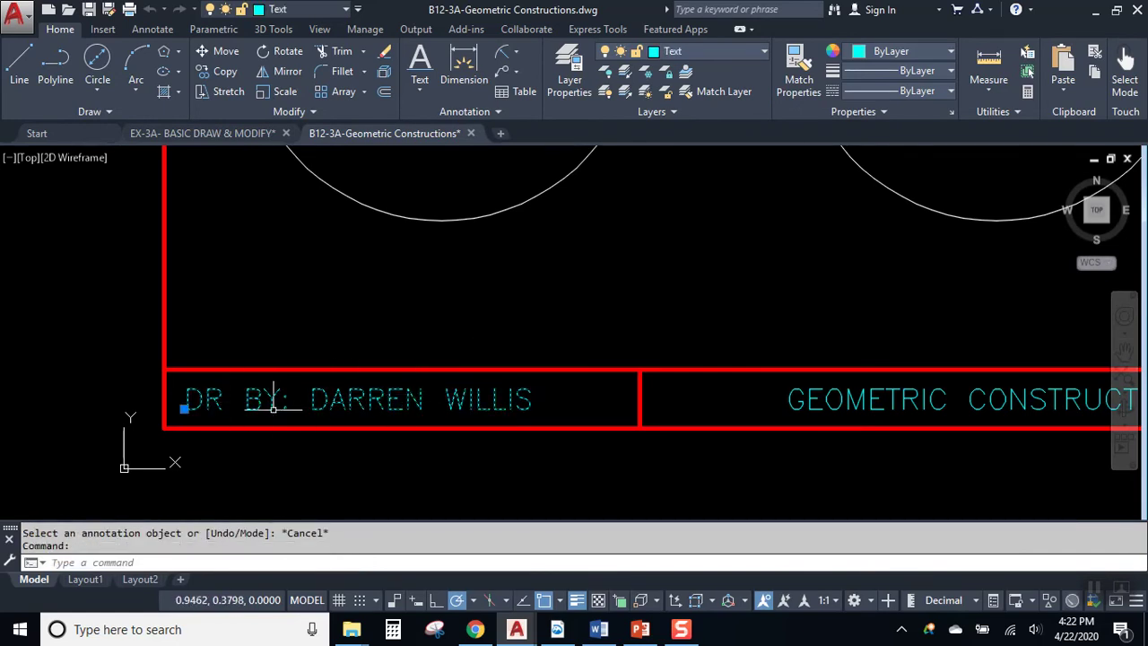
{"action": "scroll", "coordinate": [428, 317], "scroll_direction": "up", "scroll_amount": 2}
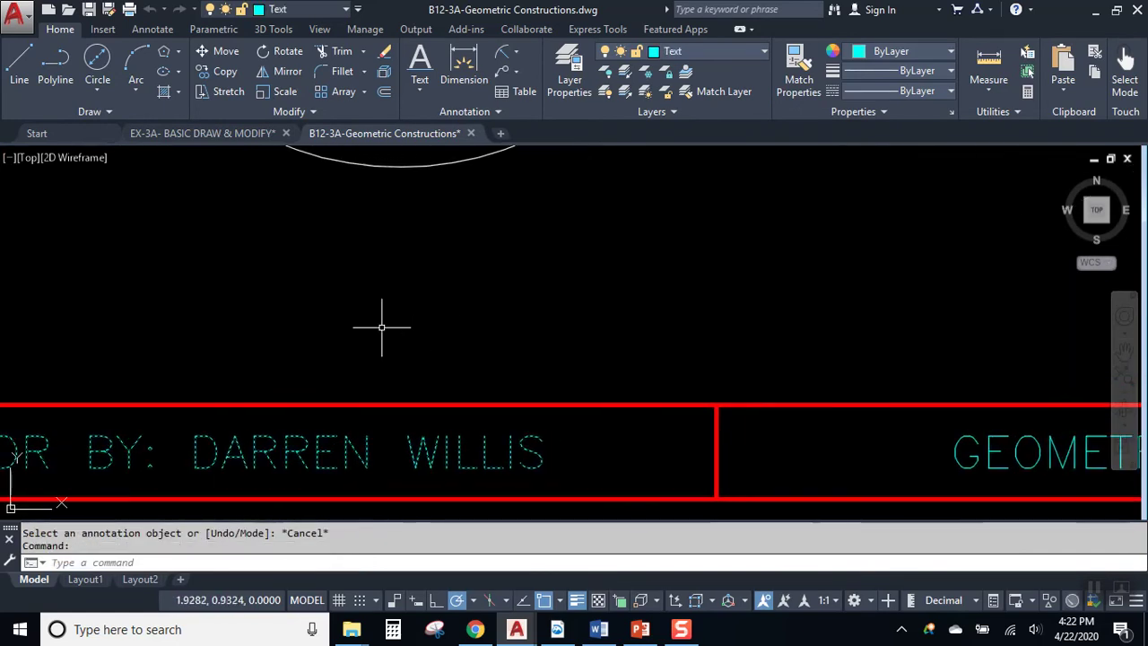
{"action": "scroll", "coordinate": [290, 456], "scroll_direction": "up", "scroll_amount": 2}
{"action": "middle_click_drag", "start_coordinate": [290, 456], "coordinate": [461, 389]}
{"action": "key", "text": "Escape"}
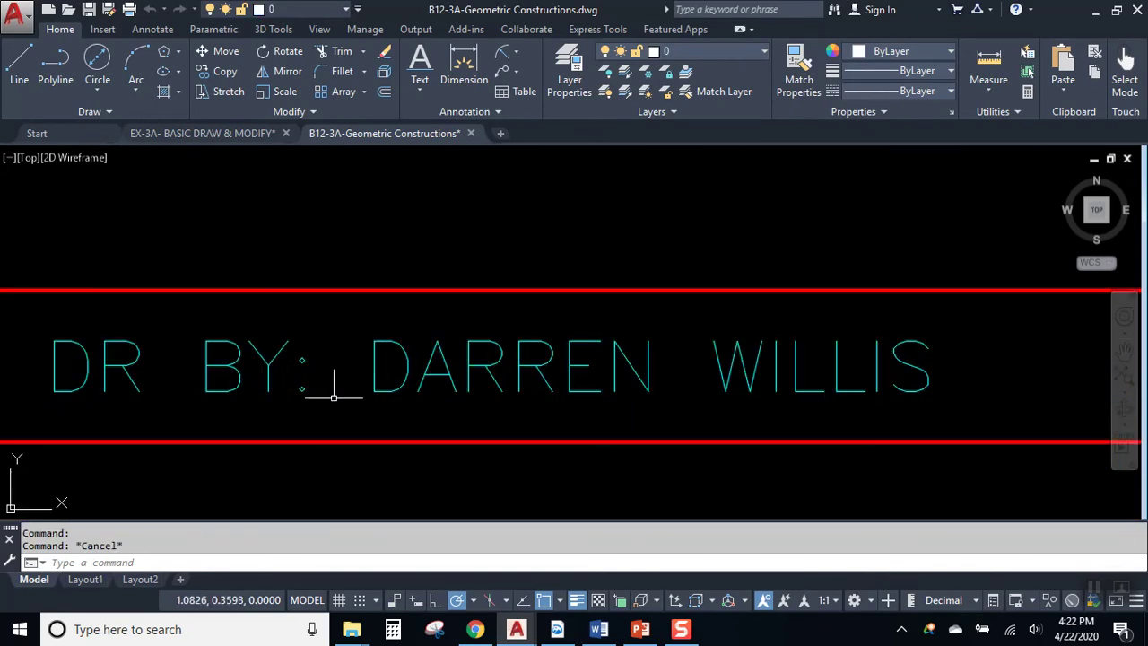
{"action": "scroll", "coordinate": [379, 397], "scroll_direction": "down", "scroll_amount": 4}
{"action": "scroll", "coordinate": [440, 397], "scroll_direction": "up", "scroll_amount": 2}
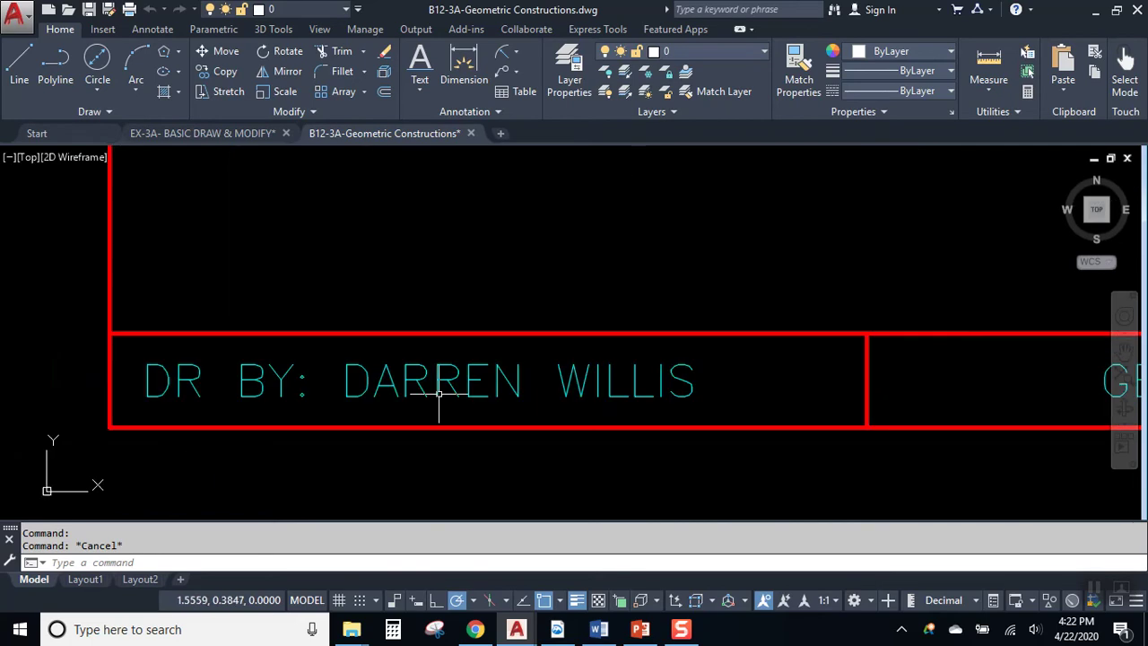
{"action": "key", "text": "ctrl+z"}
{"action": "key", "text": "ctrl+z"}
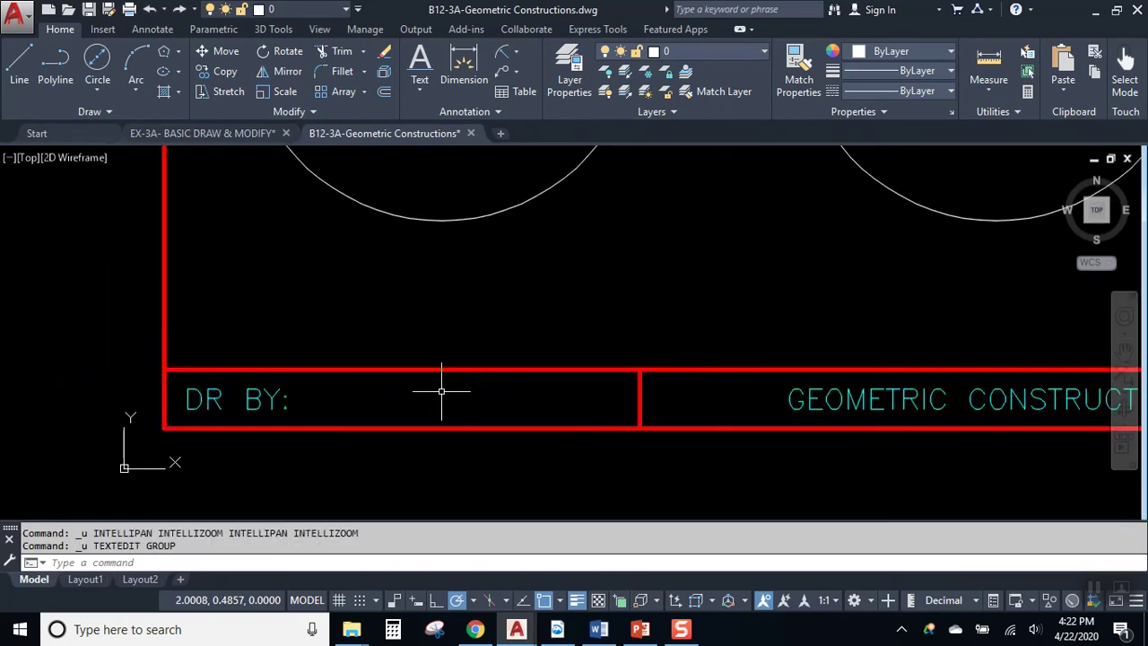
- Create a multiline text box after DR BY: containing the drafter's partial name
{"action": "left_click", "coordinate": [420, 86]}
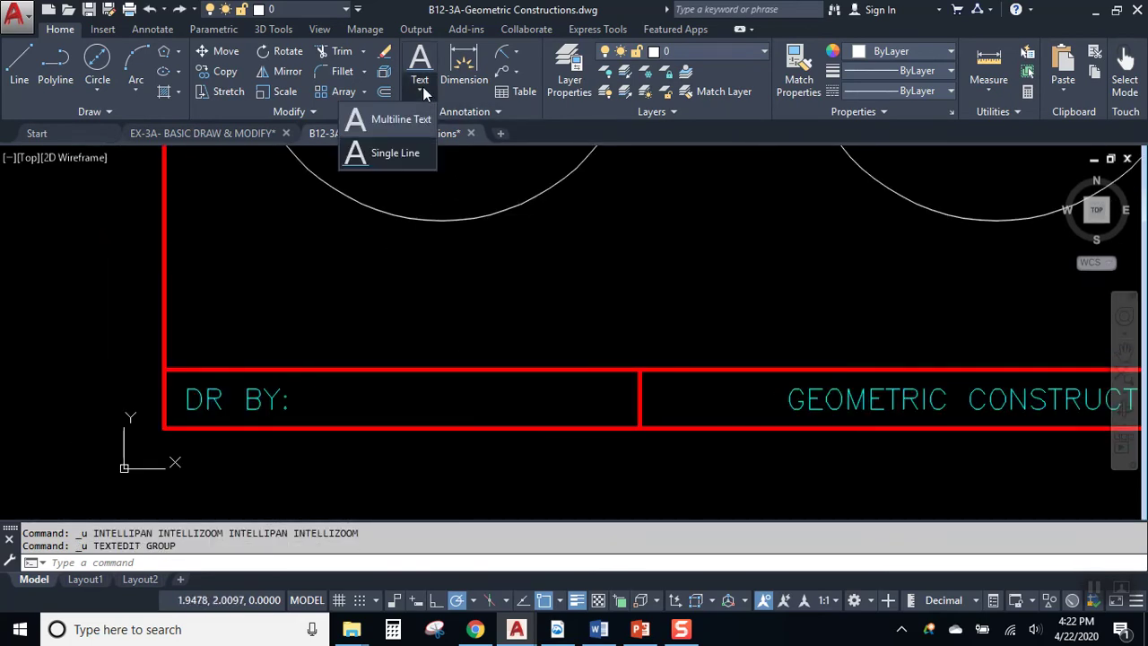
{"action": "left_click", "coordinate": [397, 115]}
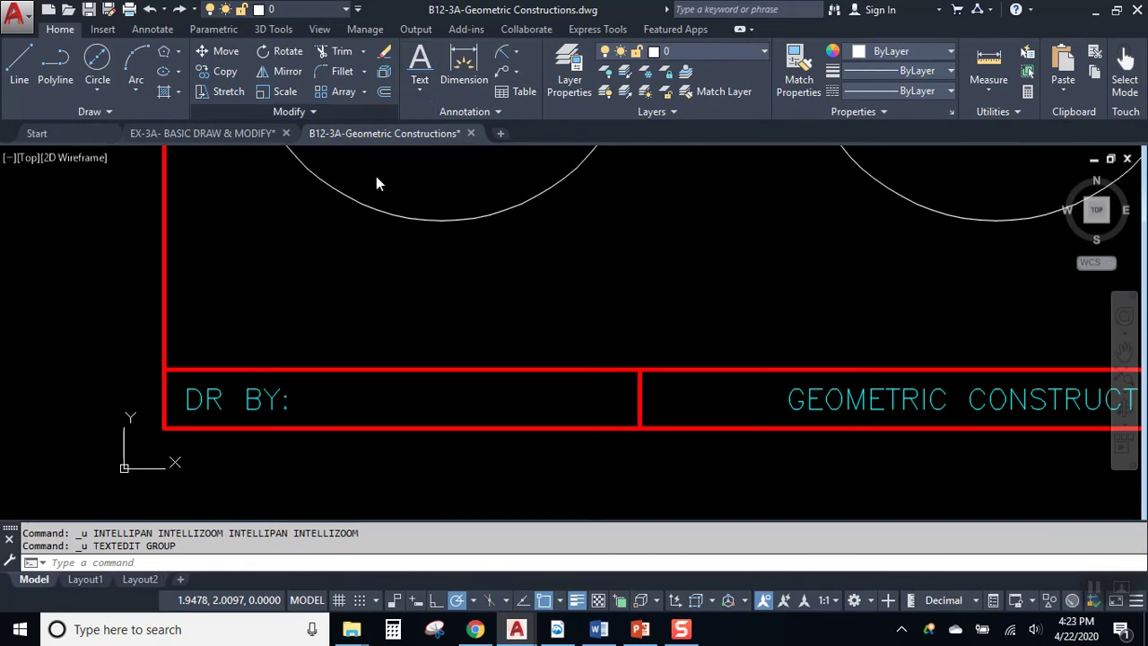
{"action": "left_click", "coordinate": [293, 369]}
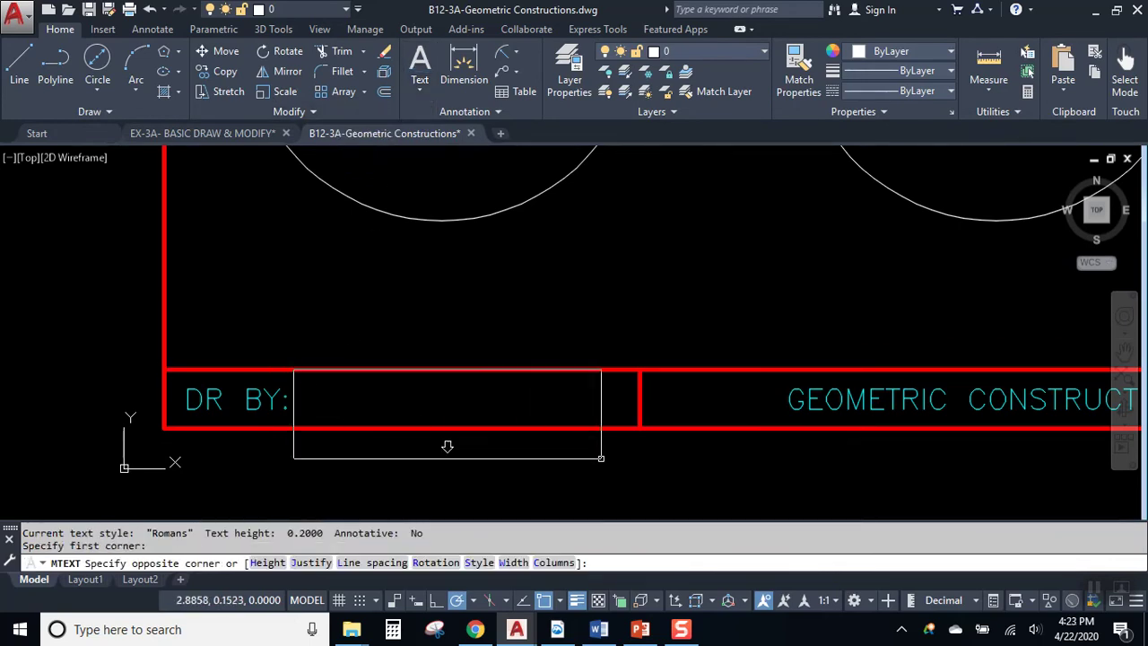
{"action": "left_click", "coordinate": [669, 489]}
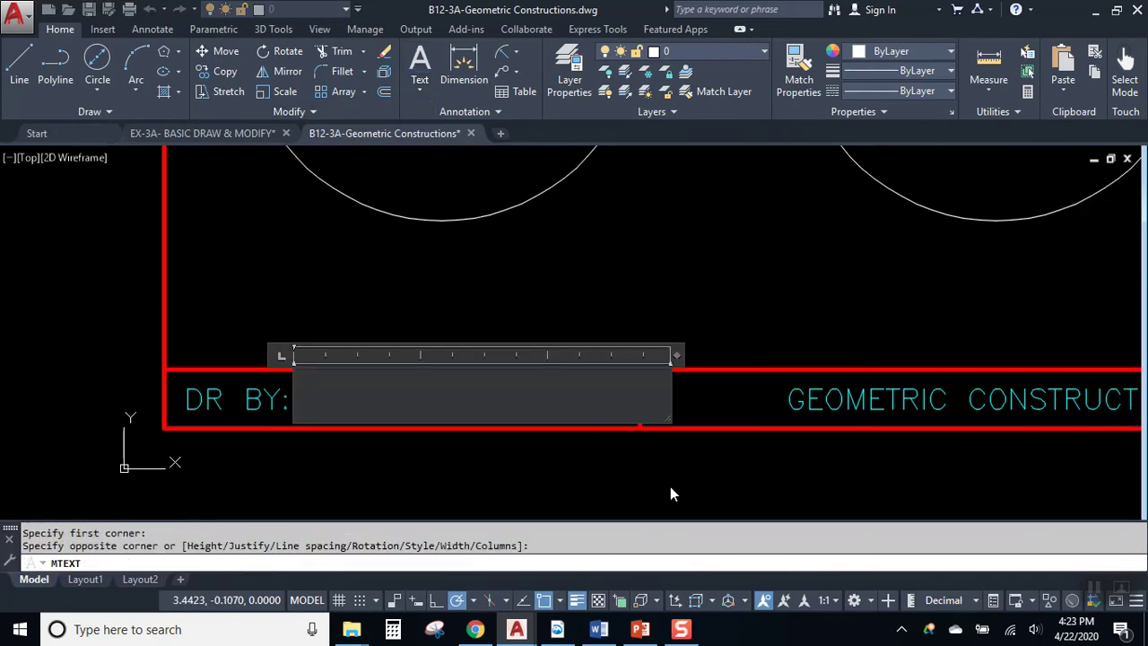
{"action": "type", "text": "DA"}
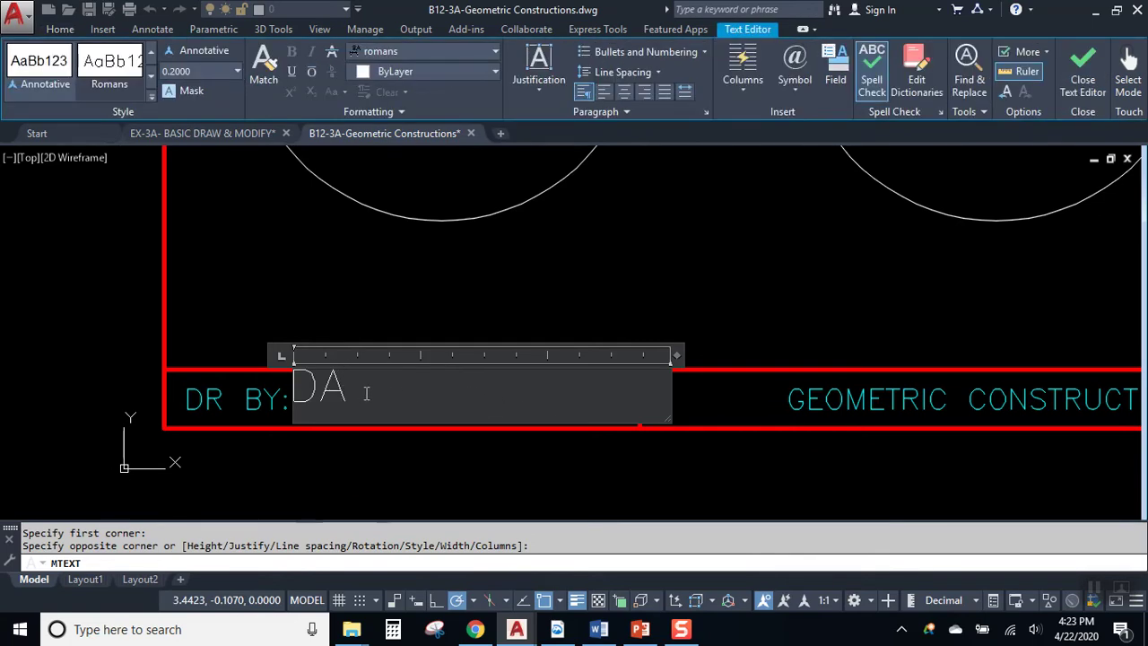
{"action": "type", "text": "RREN W"}
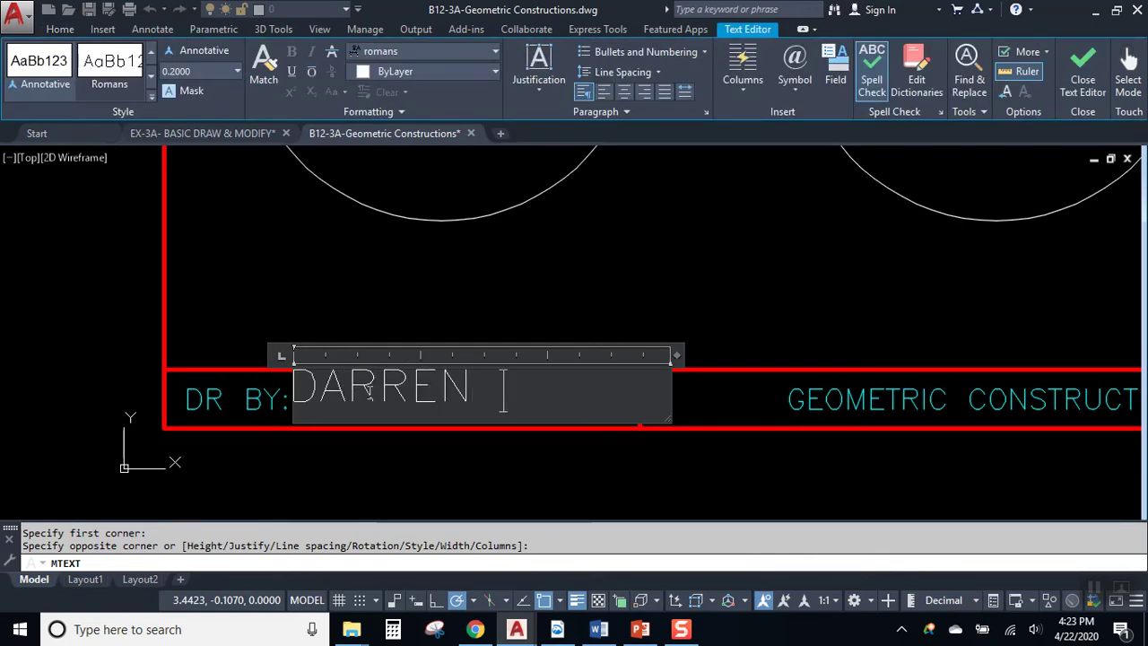
{"action": "left_click", "coordinate": [1082, 64]}
- Move the new name text by its grip to line up with the DR BY: label
{"action": "scroll", "coordinate": [418, 401], "scroll_direction": "up", "scroll_amount": 2}
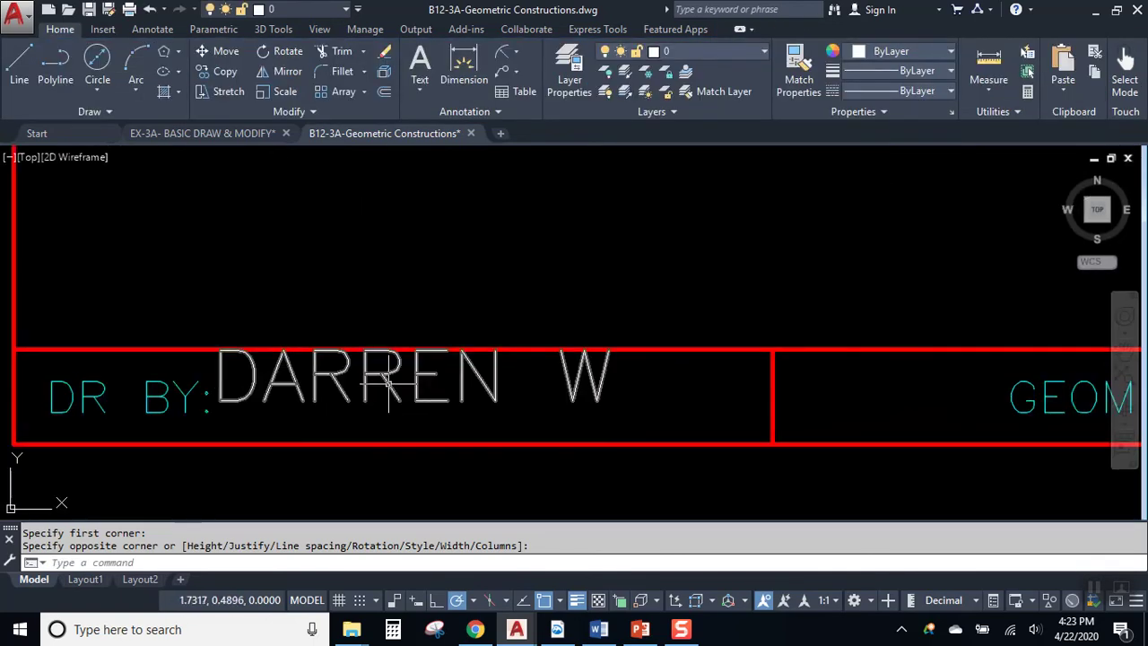
{"action": "key", "text": "Escape"}
{"action": "left_click", "coordinate": [307, 392]}
{"action": "left_click", "coordinate": [221, 349]}
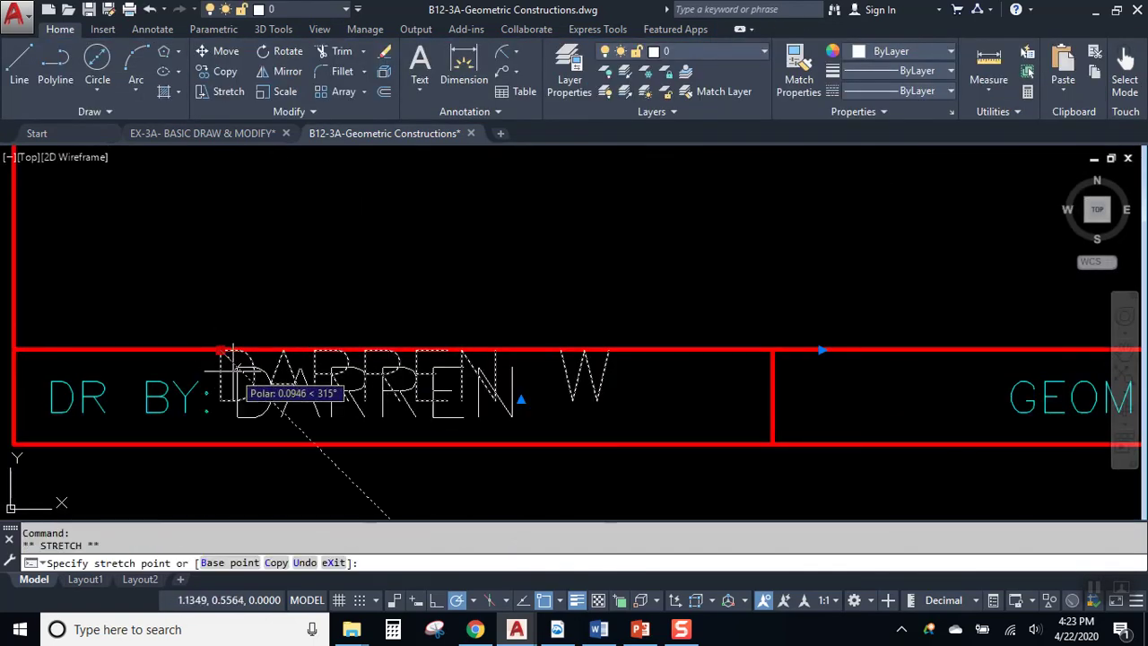
{"action": "left_click", "coordinate": [237, 367]}
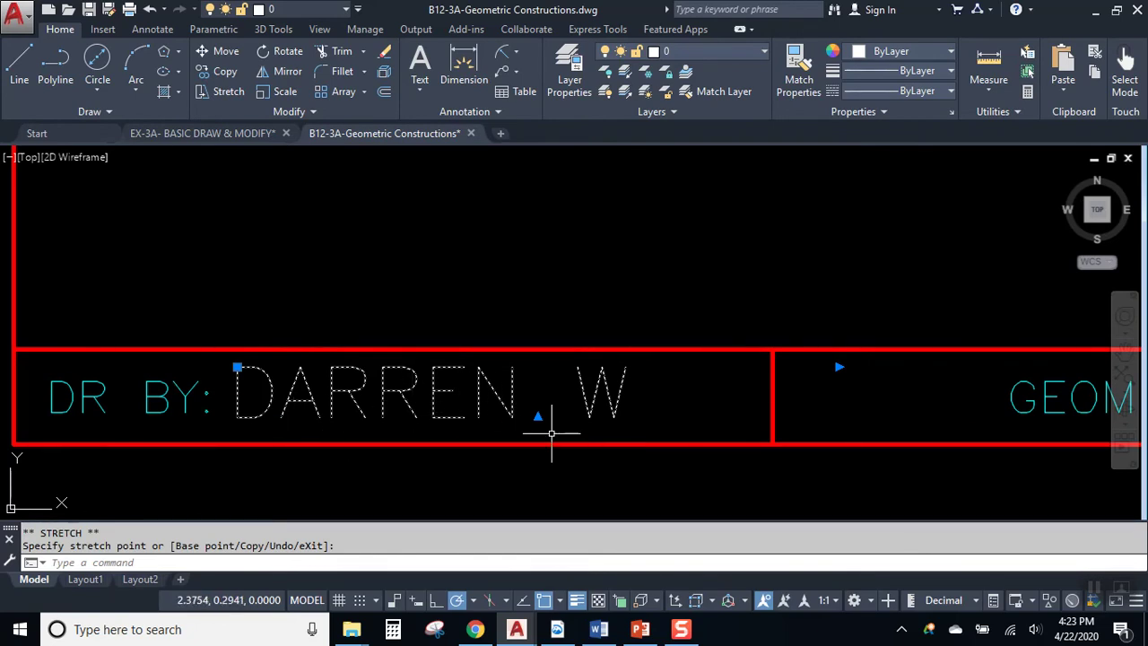
- Delete the separate name text and type the drafter's full name into the DR BY: label
{"action": "key", "text": "Delete"}
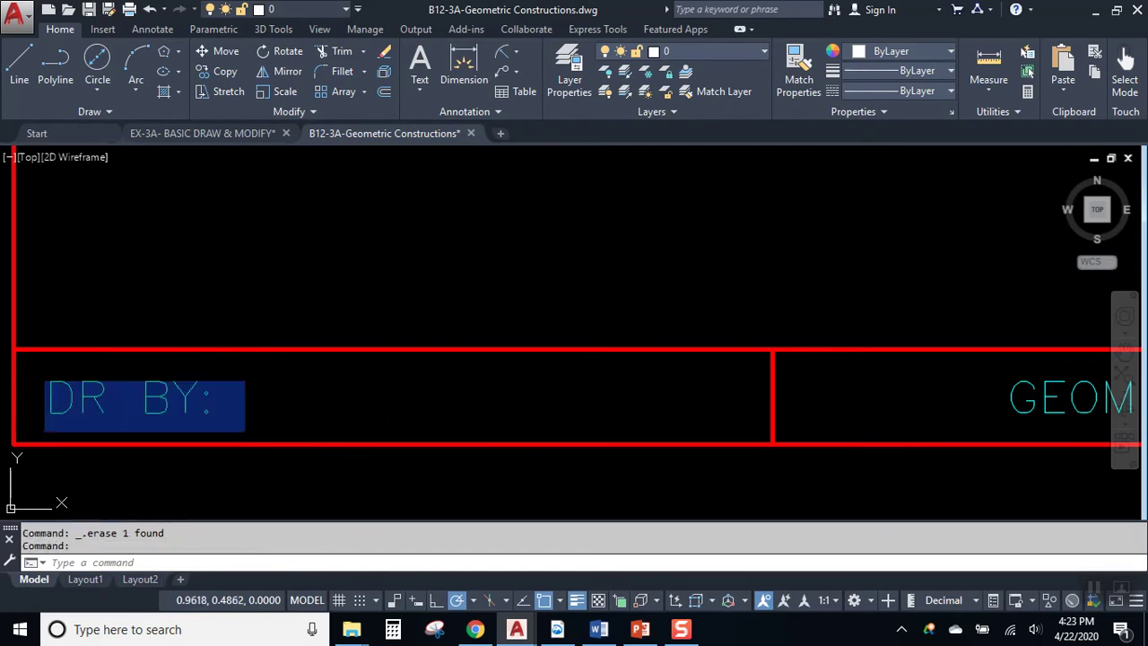
{"action": "double_click", "coordinate": [230, 414]}
{"action": "left_click", "coordinate": [259, 423]}
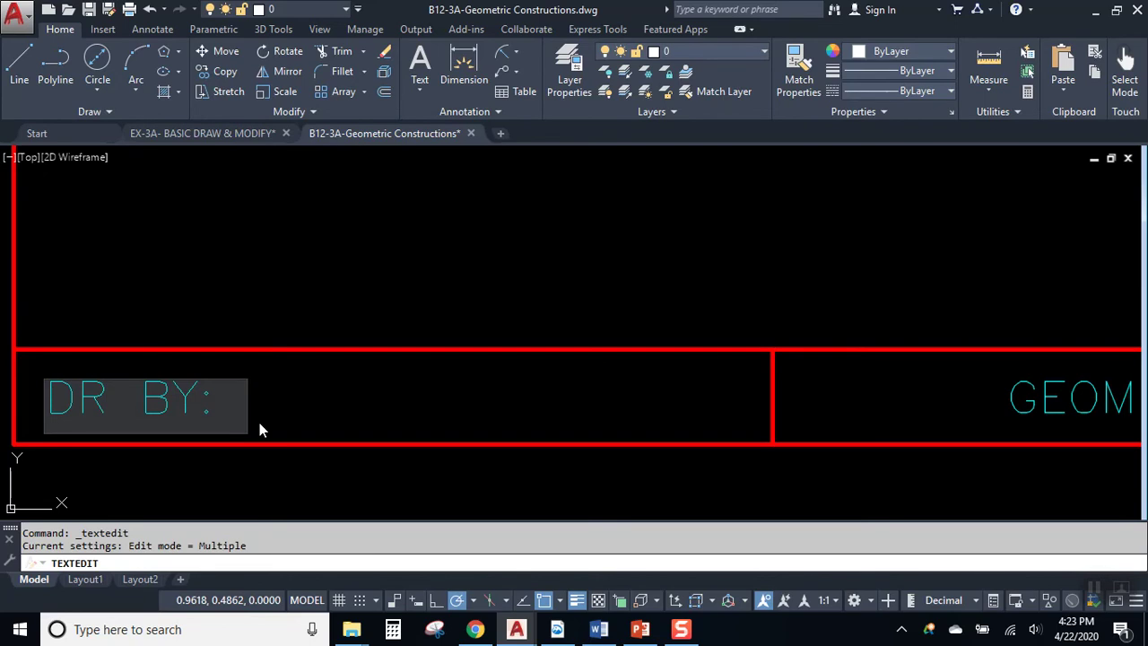
{"action": "type", "text": "DARREN WILLIS"}
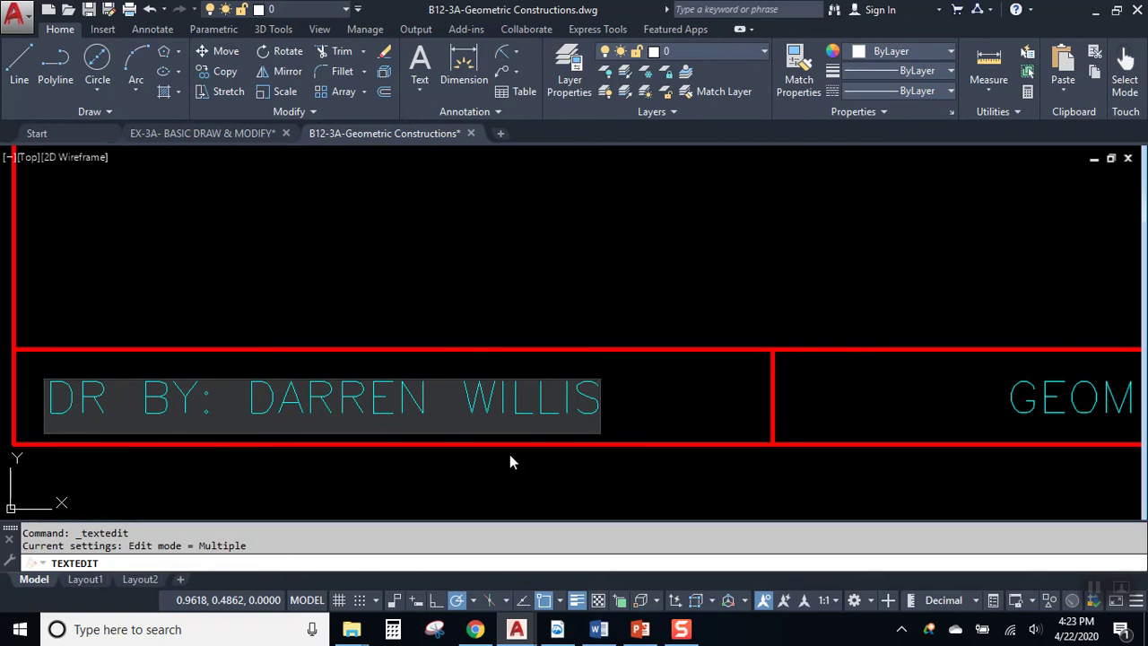
- Trim the DR BY: entry to the drafter's first name and last initial followed by a period
{"action": "type", "text": "ISISISISIS"}
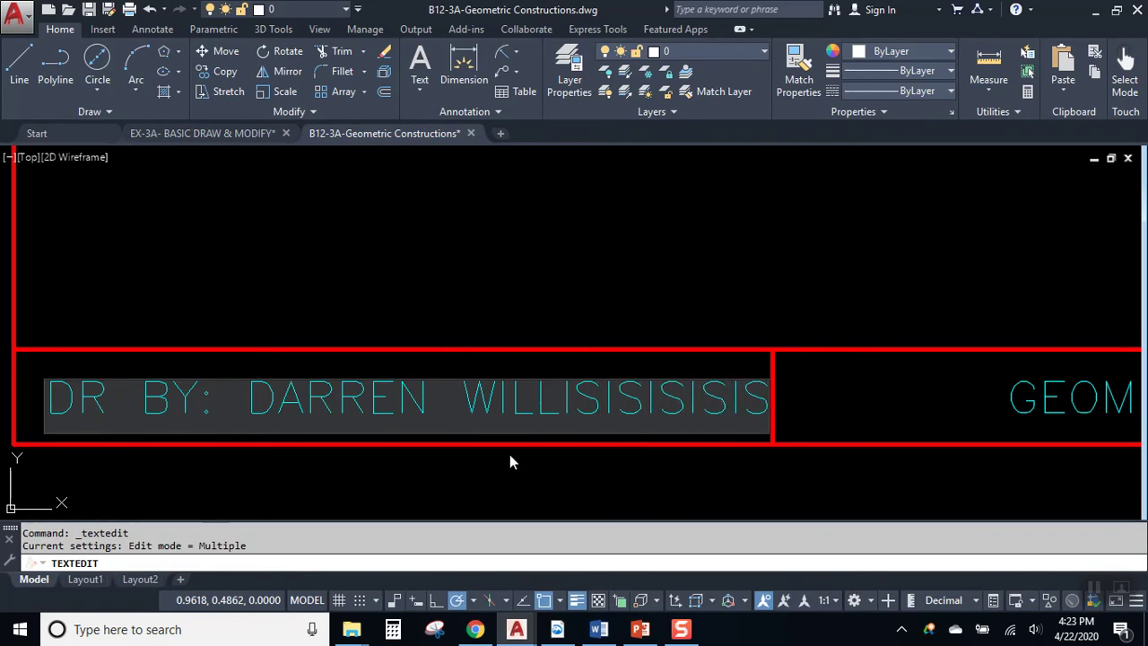
{"action": "type", "text": "ISI"}
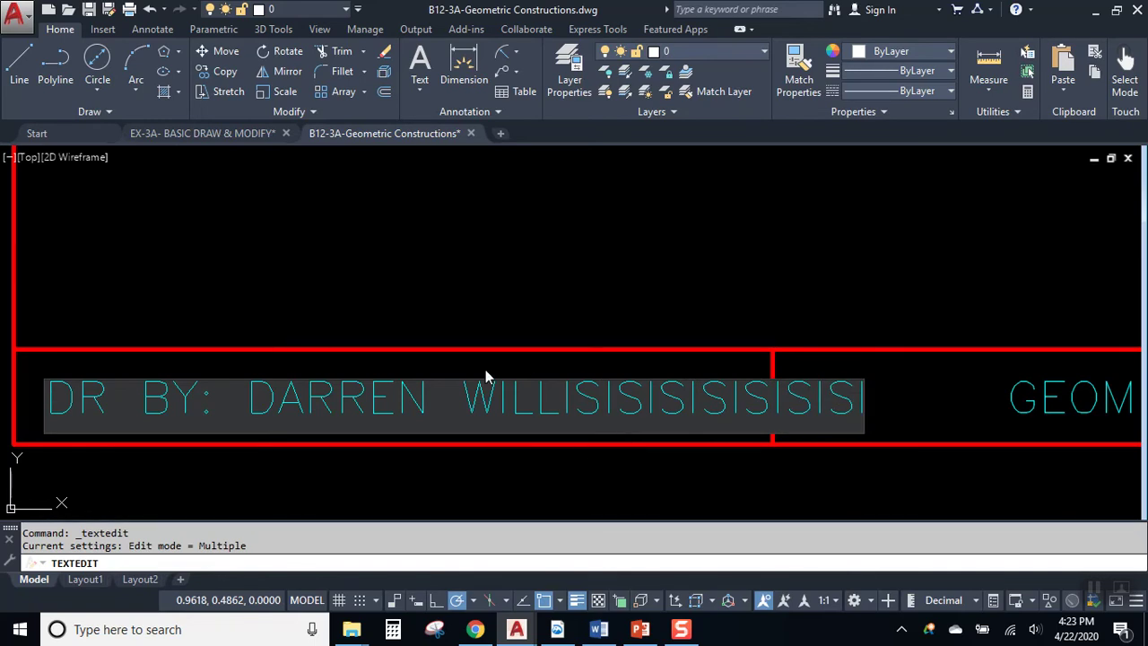
{"action": "key", "text": "BackSpace"}
{"action": "key", "text": "BackSpace"}
{"action": "key", "text": "BackSpace"}
{"action": "key", "text": "BackSpace"}
{"action": "key", "text": "BackSpace"}
{"action": "key", "text": "BackSpace"}
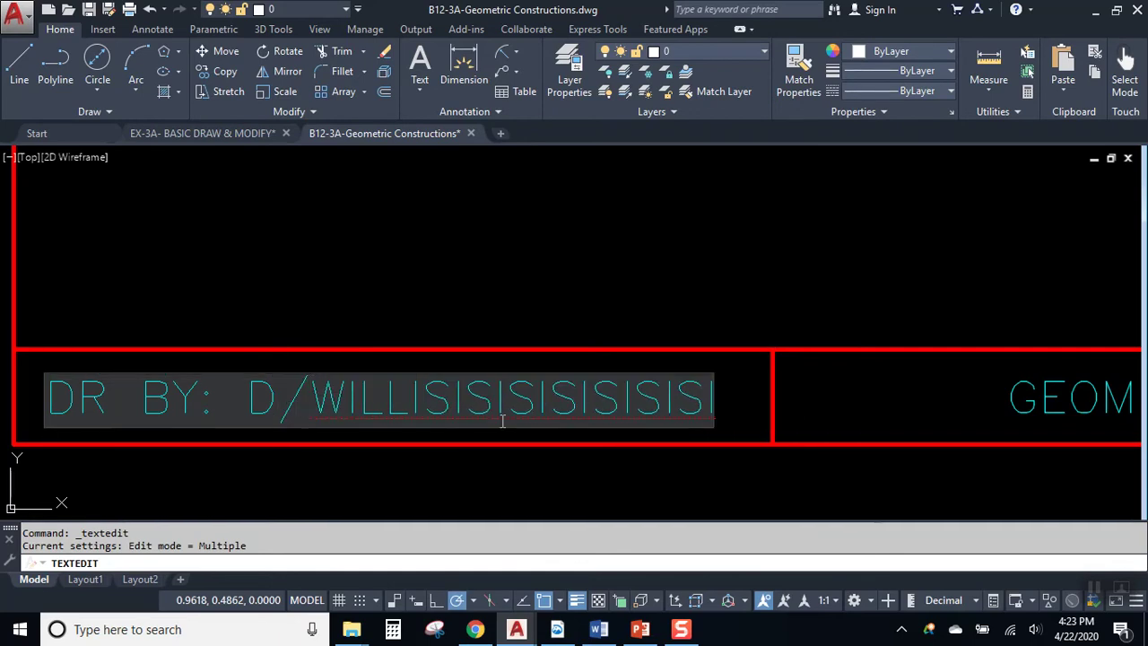
{"action": "type", "text": "."}
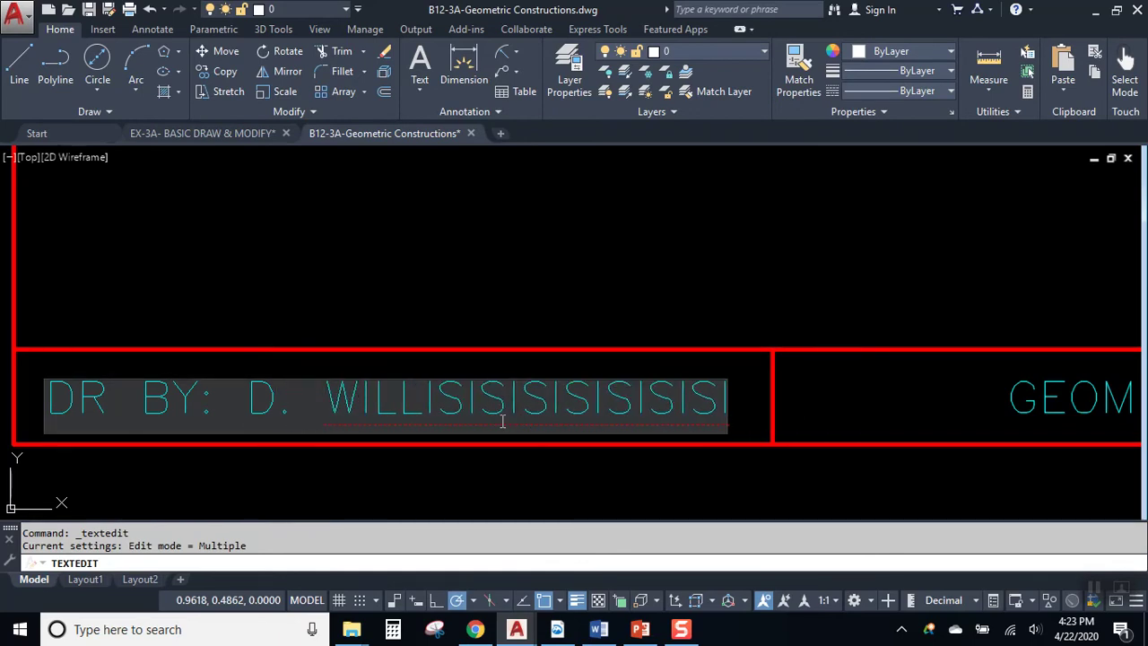
{"action": "key", "text": "BackSpace"}
{"action": "key", "text": "BackSpace"}
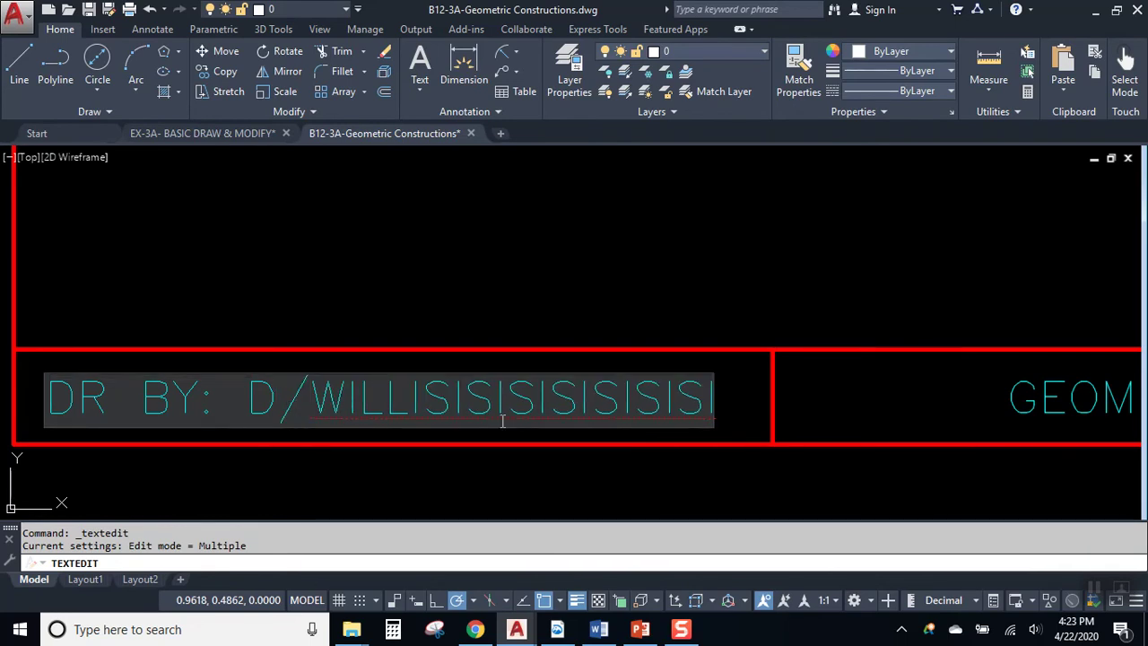
{"action": "key", "text": "ctrl+z"}
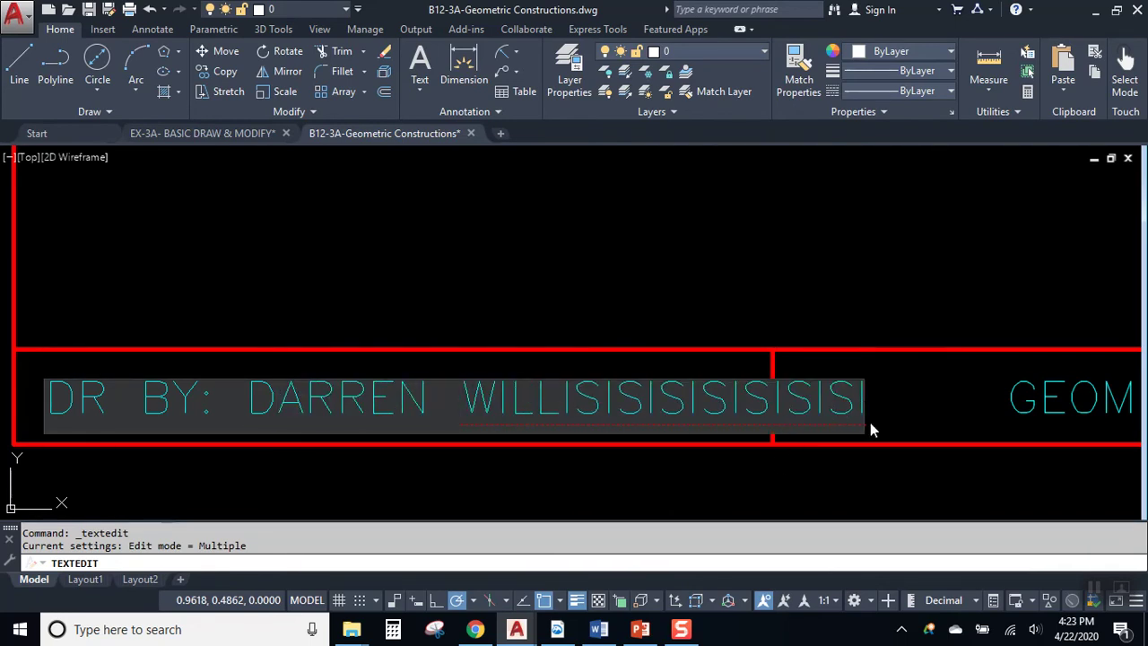
{"action": "key", "text": "BackSpace"}
{"action": "key", "text": "BackSpace"}
{"action": "key", "text": "BackSpace"}
{"action": "key", "text": "BackSpace"}
{"action": "key", "text": "BackSpace"}
{"action": "key", "text": "BackSpace"}
{"action": "key", "text": "BackSpace"}
{"action": "key", "text": "BackSpace"}
{"action": "key", "text": "BackSpace"}
{"action": "key", "text": "BackSpace"}
{"action": "key", "text": "BackSpace"}
{"action": "key", "text": "BackSpace"}
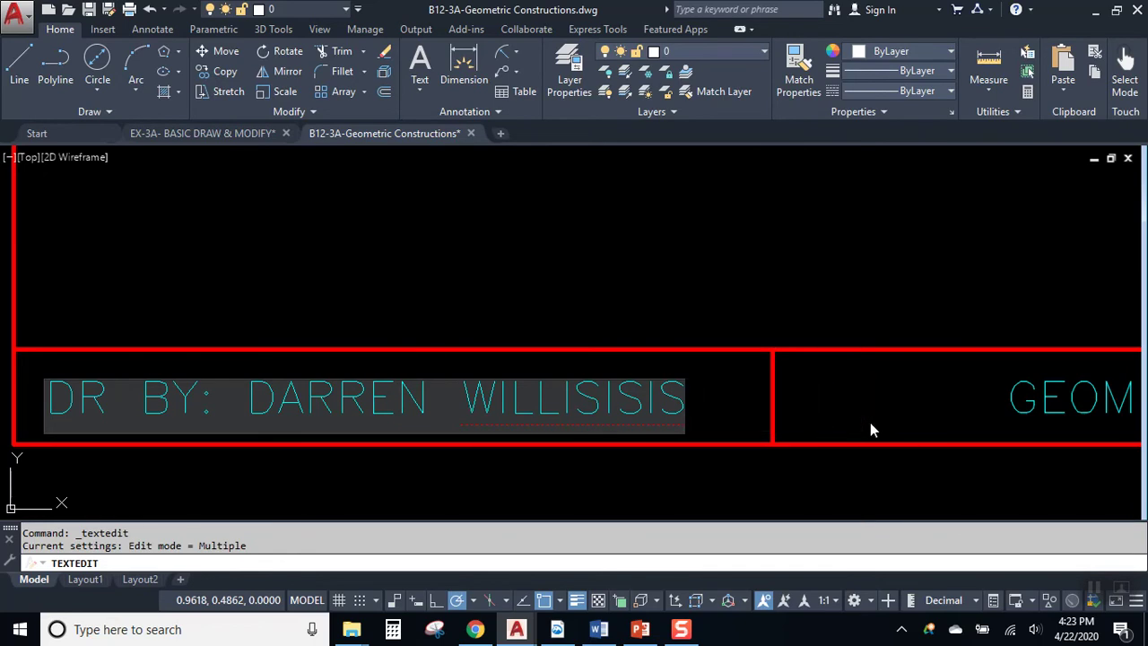
{"action": "key", "text": "BackSpace"}
{"action": "key", "text": "BackSpace"}
{"action": "key", "text": "BackSpace"}
{"action": "key", "text": "BackSpace"}
{"action": "key", "text": "BackSpace"}
{"action": "key", "text": "BackSpace"}
{"action": "key", "text": "BackSpace"}
{"action": "key", "text": "BackSpace"}
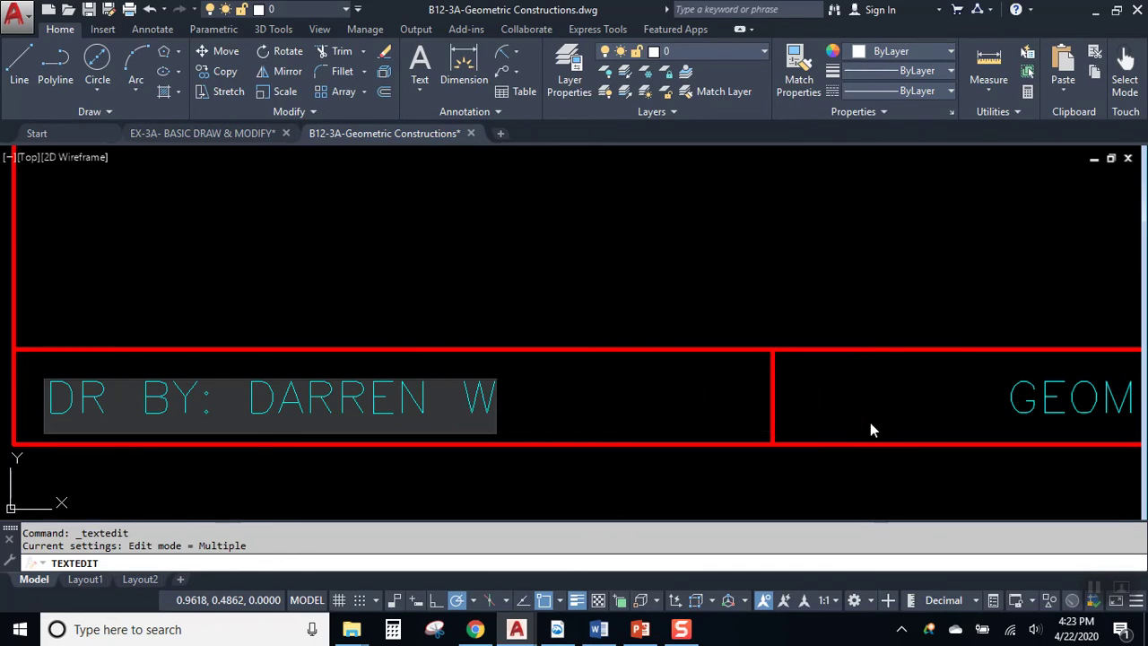
{"action": "type", "text": "."}
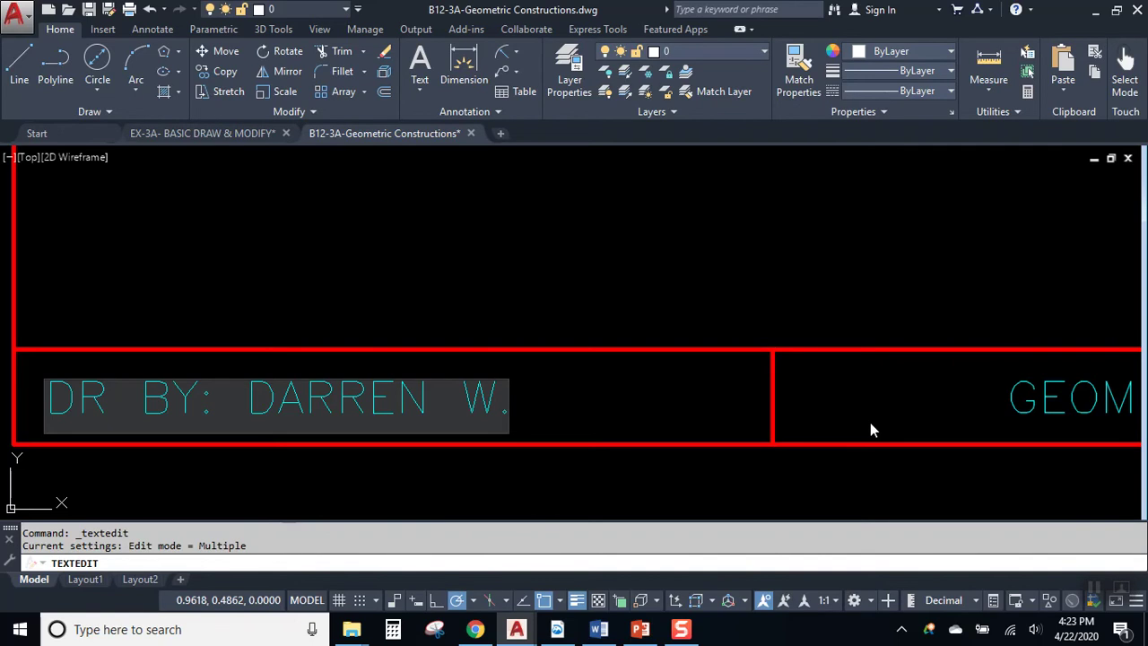
{"action": "left_click", "coordinate": [874, 310]}
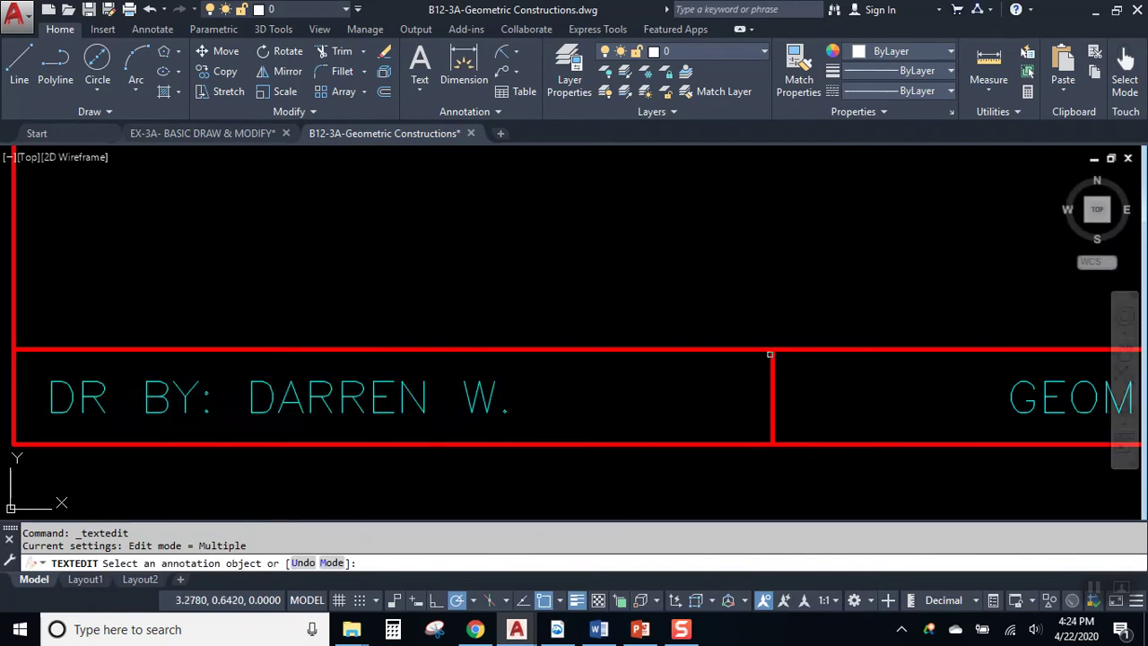
- Pan along the title block until the DATE: text is centred
{"action": "key", "text": "Escape"}
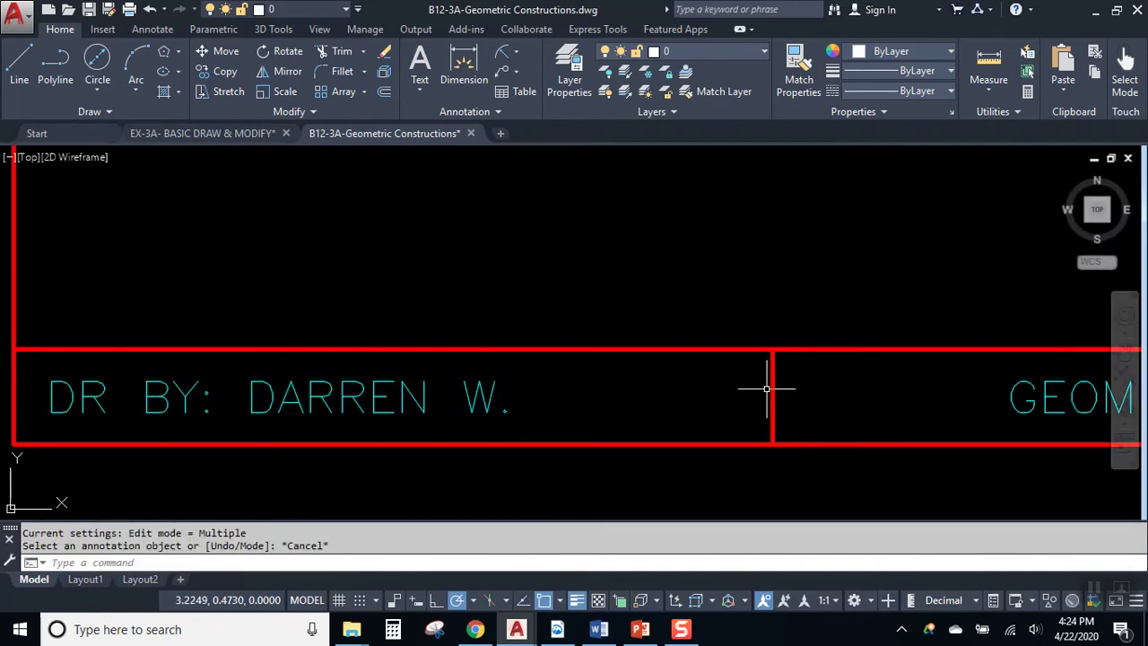
{"action": "scroll", "coordinate": [512, 397], "scroll_direction": "down", "scroll_amount": 2}
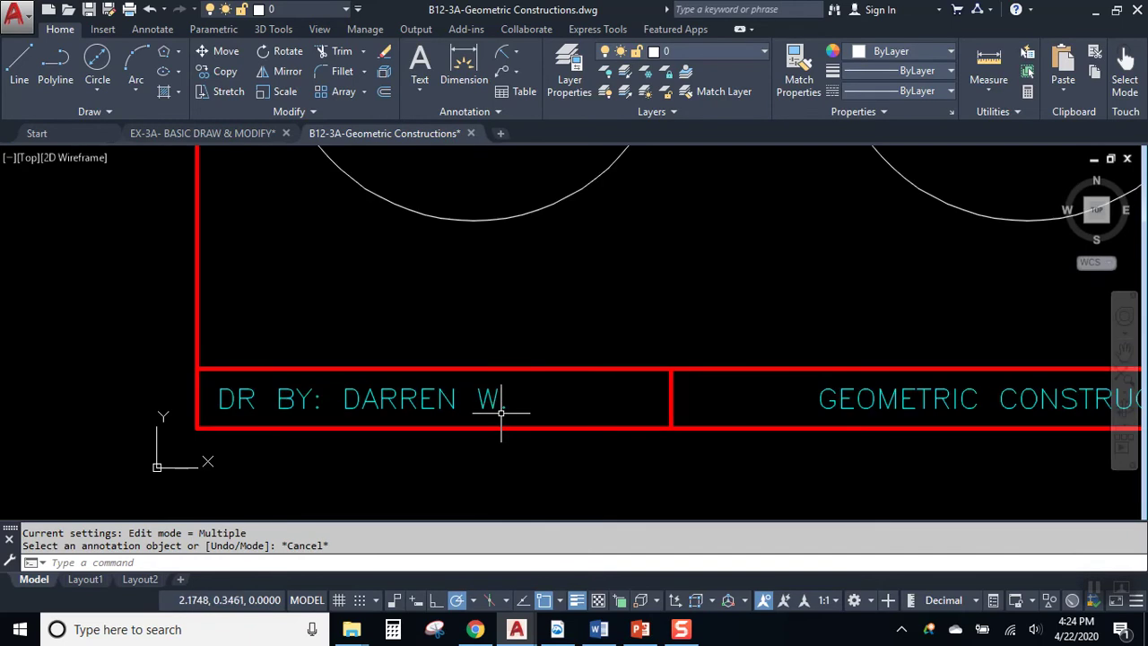
{"action": "scroll", "coordinate": [501, 411], "scroll_direction": "up", "scroll_amount": 3}
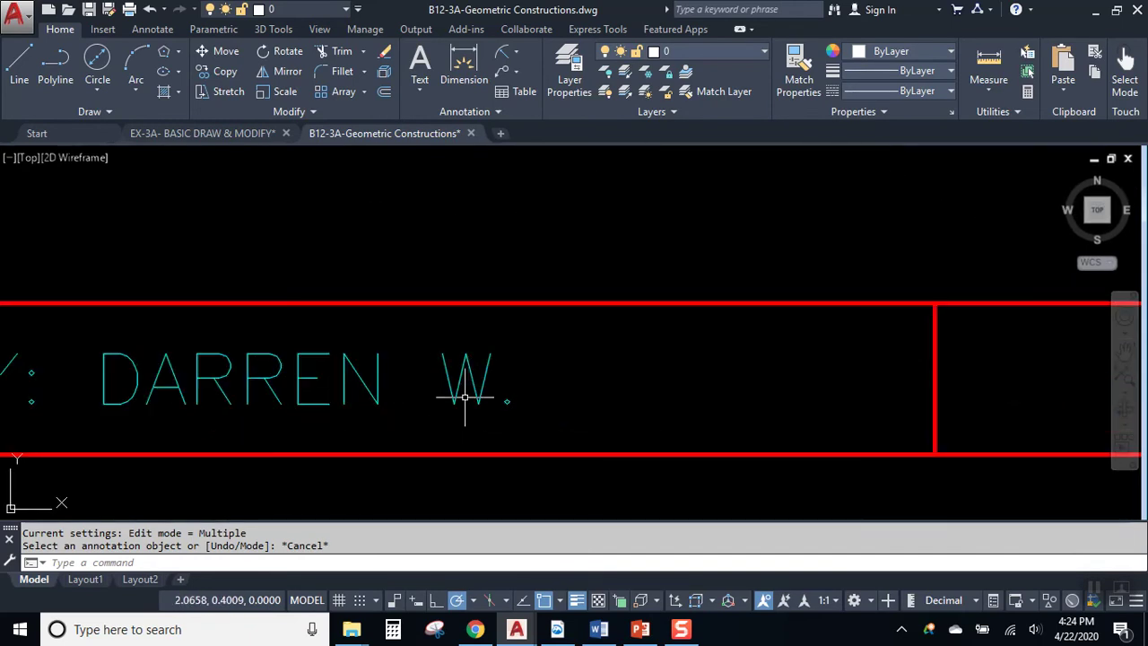
{"action": "scroll", "coordinate": [453, 394], "scroll_direction": "down", "scroll_amount": 5}
{"action": "middle_click_drag", "start_coordinate": [728, 420], "coordinate": [457, 385]}
{"action": "scroll", "coordinate": [553, 415], "scroll_direction": "up", "scroll_amount": 1}
{"action": "scroll", "coordinate": [643, 419], "scroll_direction": "up", "scroll_amount": 4}
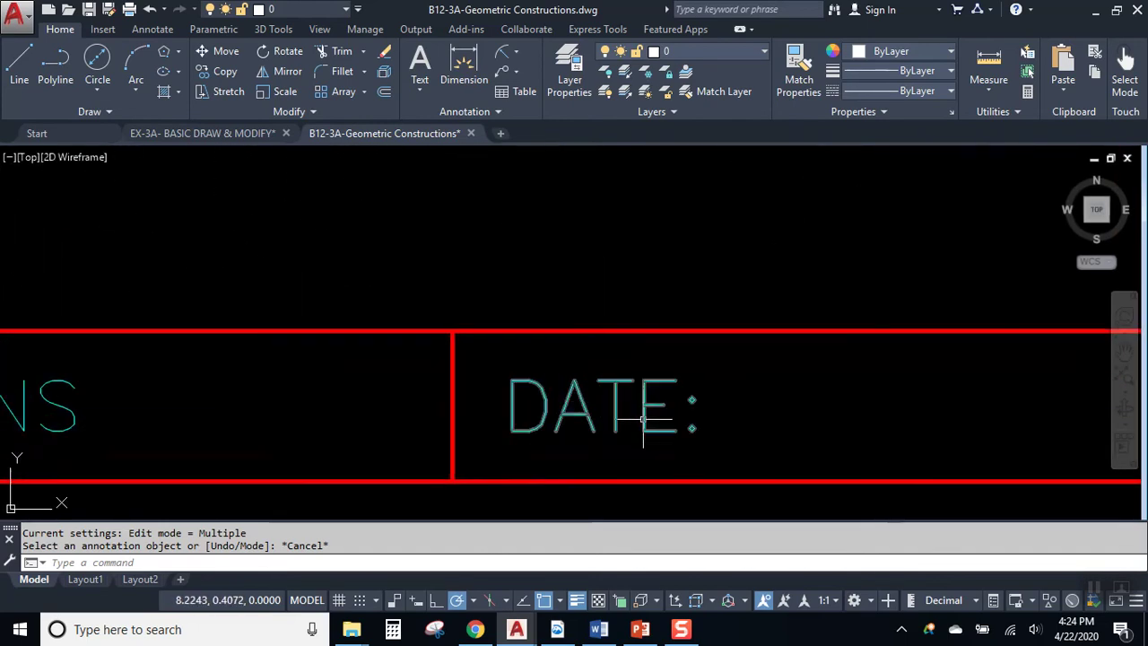
{"action": "middle_click_drag", "start_coordinate": [642, 420], "coordinate": [502, 377]}
- Enter the date 4-22-20 after DATE: in the title block
{"action": "left_click", "coordinate": [511, 360]}
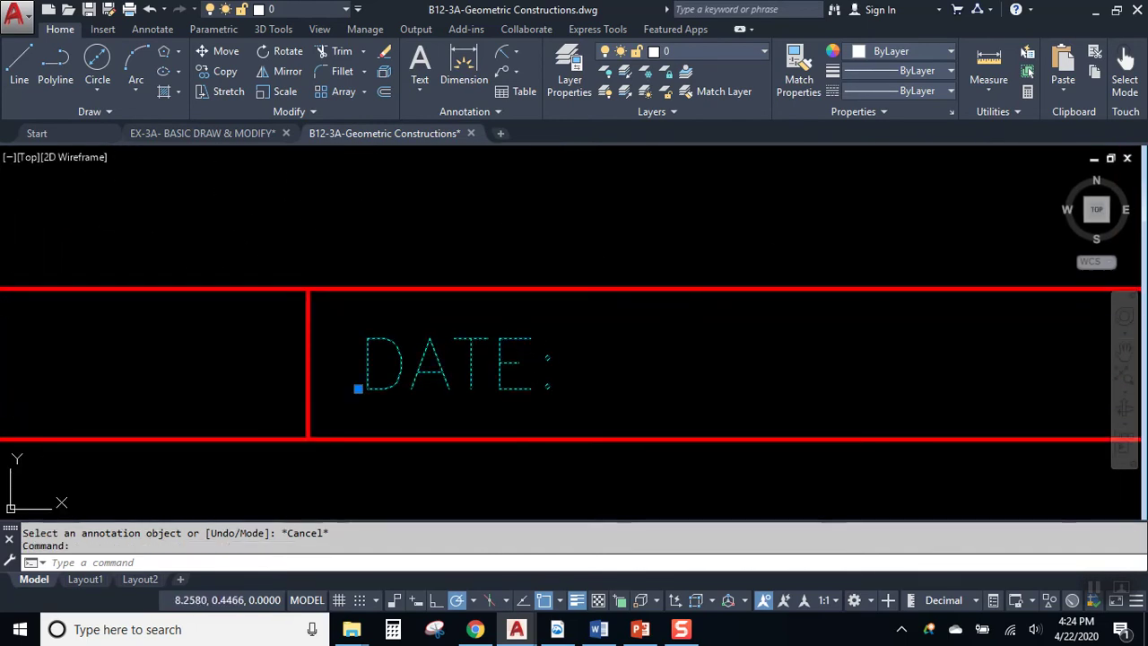
{"action": "double_click", "coordinate": [511, 361]}
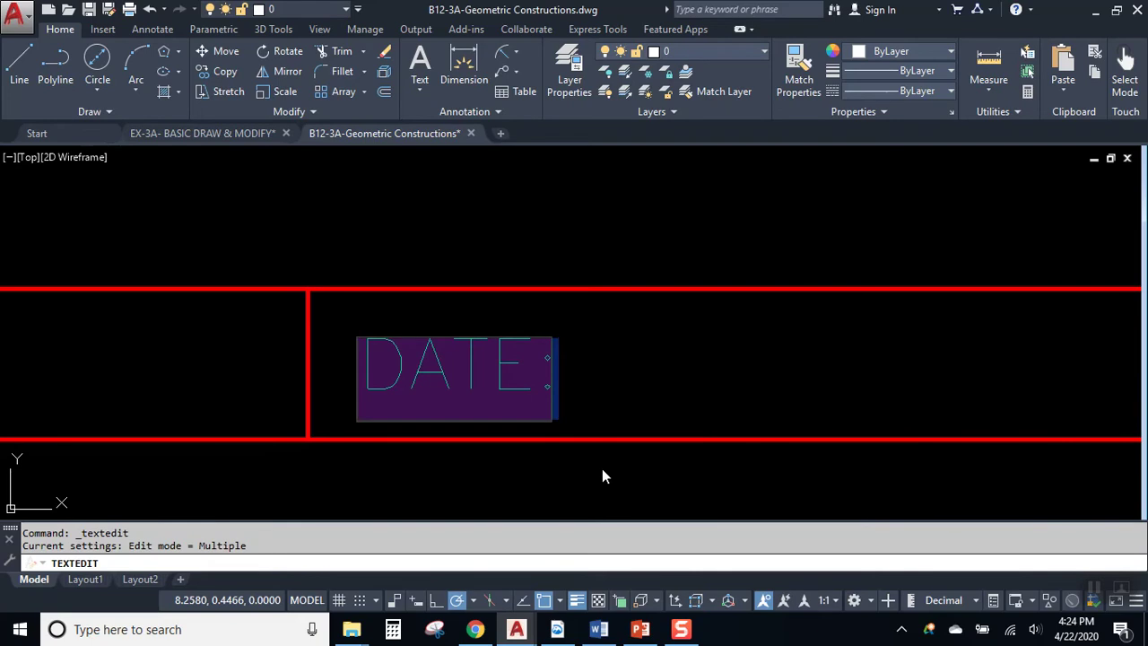
{"action": "key", "text": "End"}
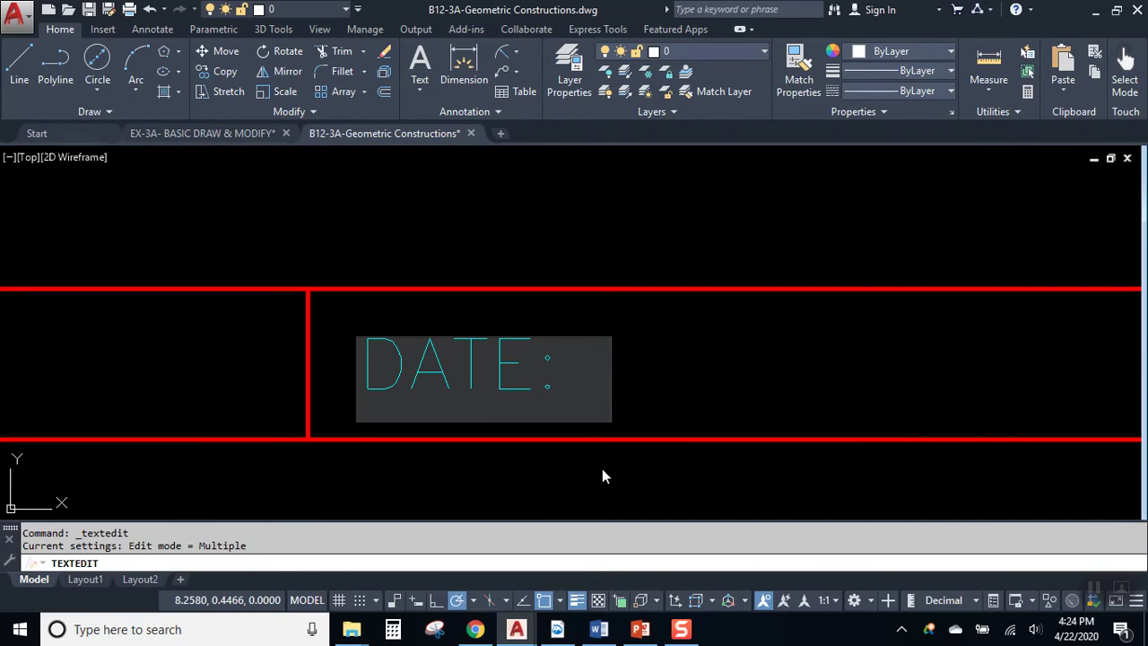
{"action": "type", "text": "4-2--"}
{"action": "key", "text": "BackSpace"}
{"action": "key", "text": "BackSpace"}
{"action": "type", "text": "2-20"}
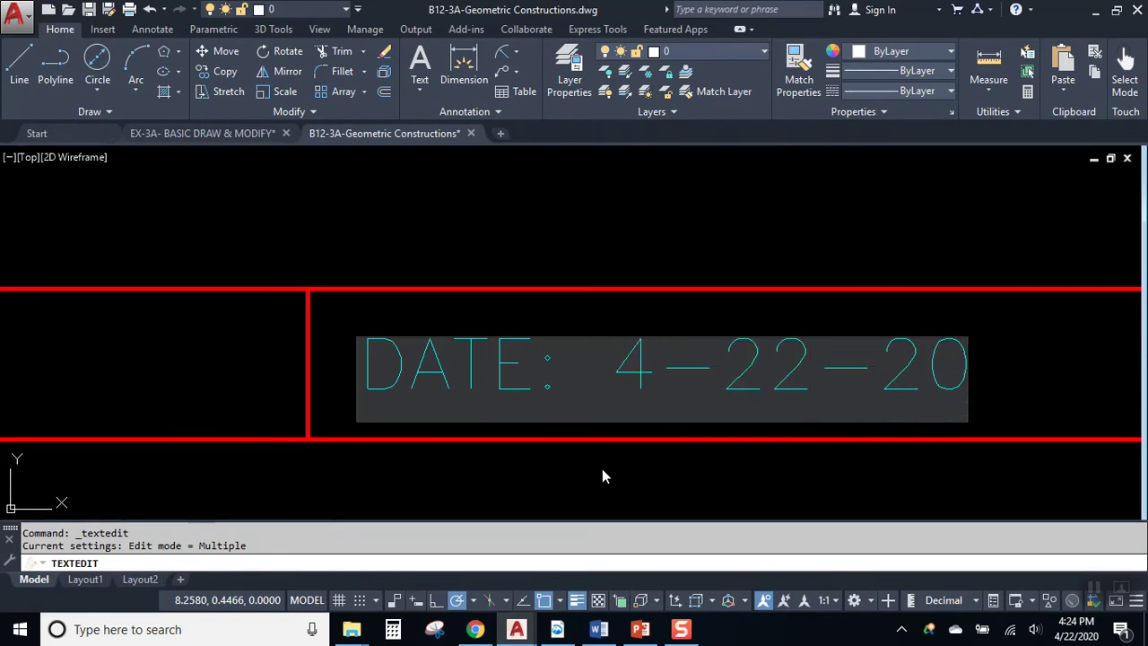
{"action": "key", "text": "Return"}
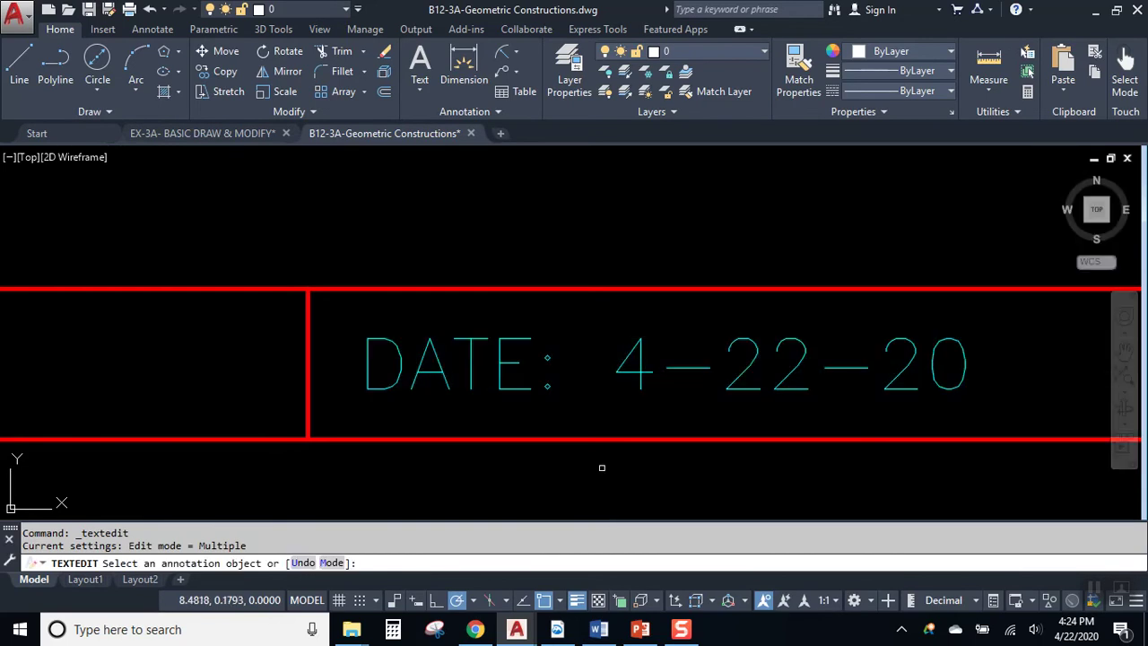
{"action": "scroll", "coordinate": [601, 466], "scroll_direction": "down", "scroll_amount": 4}
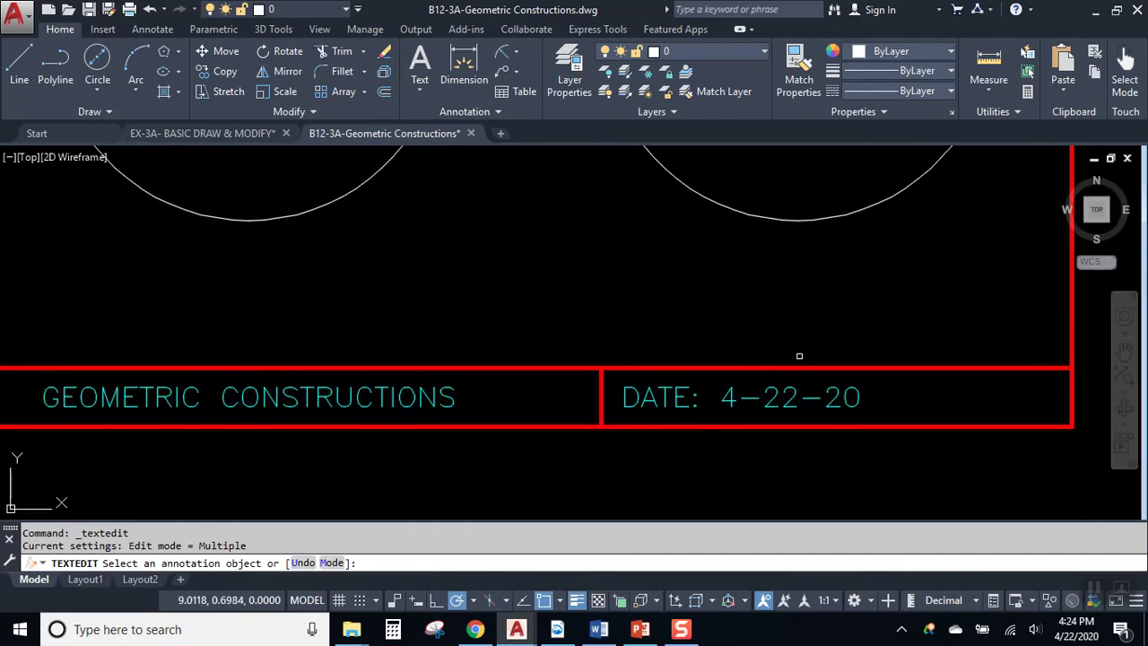
{"action": "key", "text": "Escape"}
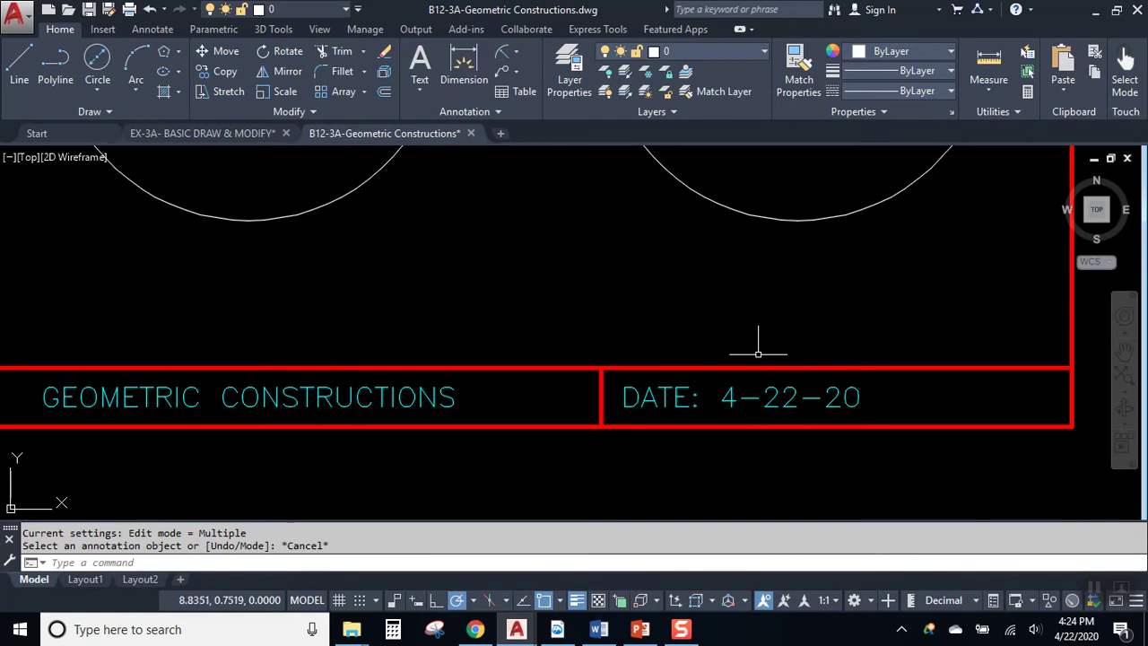
- Pan back to the circles, then bring the assignment PDF up in Acrobat Reader
{"action": "scroll", "coordinate": [674, 397], "scroll_direction": "up", "scroll_amount": 2}
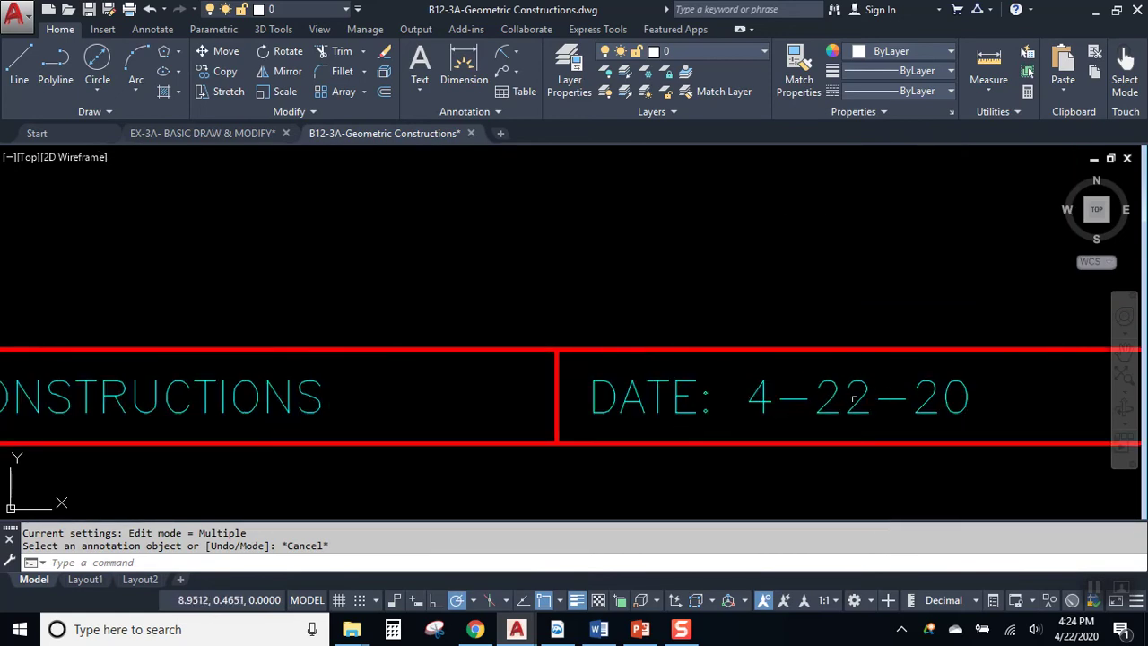
{"action": "scroll", "coordinate": [835, 385], "scroll_direction": "down", "scroll_amount": 4}
{"action": "middle_click_drag", "start_coordinate": [422, 317], "coordinate": [463, 435]}
{"action": "scroll", "coordinate": [436, 385], "scroll_direction": "down", "scroll_amount": 3}
{"action": "scroll", "coordinate": [418, 377], "scroll_direction": "up", "scroll_amount": 1}
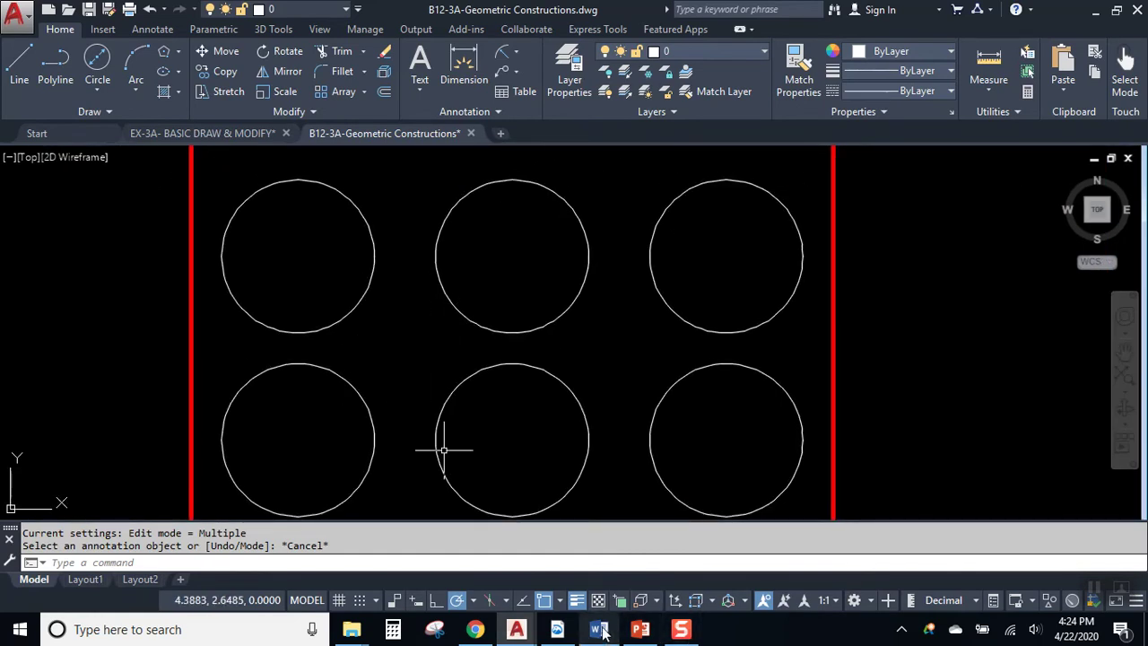
{"action": "left_click", "coordinate": [556, 628]}
{"action": "scroll", "coordinate": [558, 429], "scroll_direction": "down", "scroll_amount": 2}
{"action": "scroll", "coordinate": [556, 430], "scroll_direction": "down", "scroll_amount": 5}
{"action": "scroll", "coordinate": [554, 430], "scroll_direction": "up", "scroll_amount": 4}
- Scroll to page 8's example constructions and zoom in to 200%
{"action": "scroll", "coordinate": [554, 429], "scroll_direction": "up", "scroll_amount": 4}
{"action": "scroll", "coordinate": [556, 432], "scroll_direction": "down", "scroll_amount": 6}
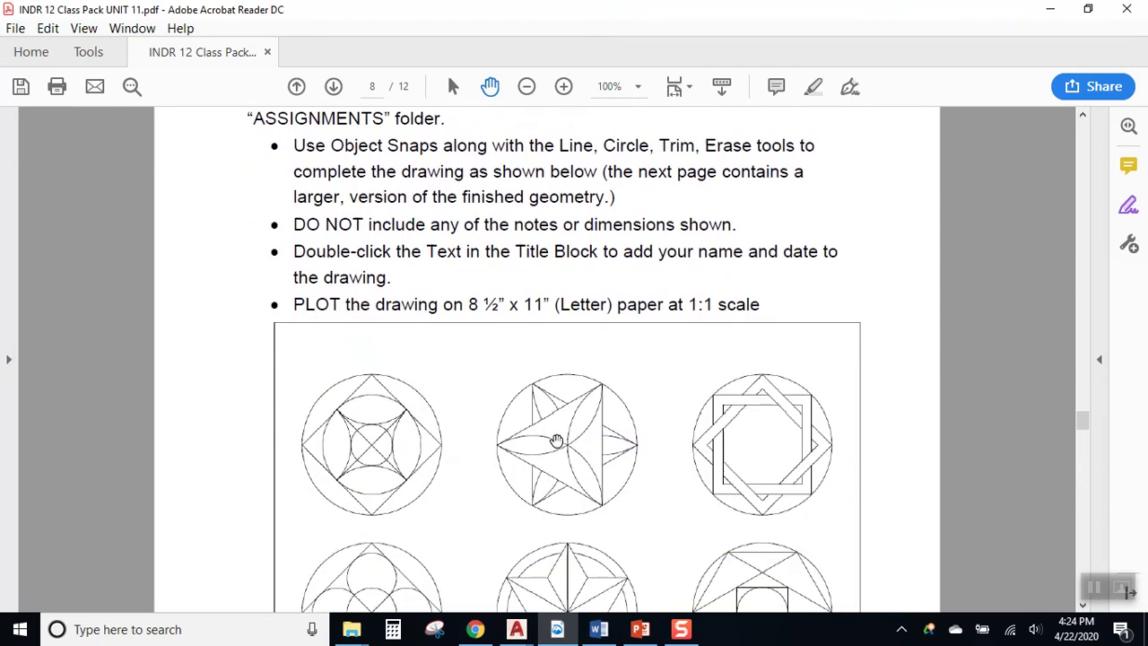
{"action": "scroll", "coordinate": [556, 435], "scroll_direction": "down", "scroll_amount": 4}
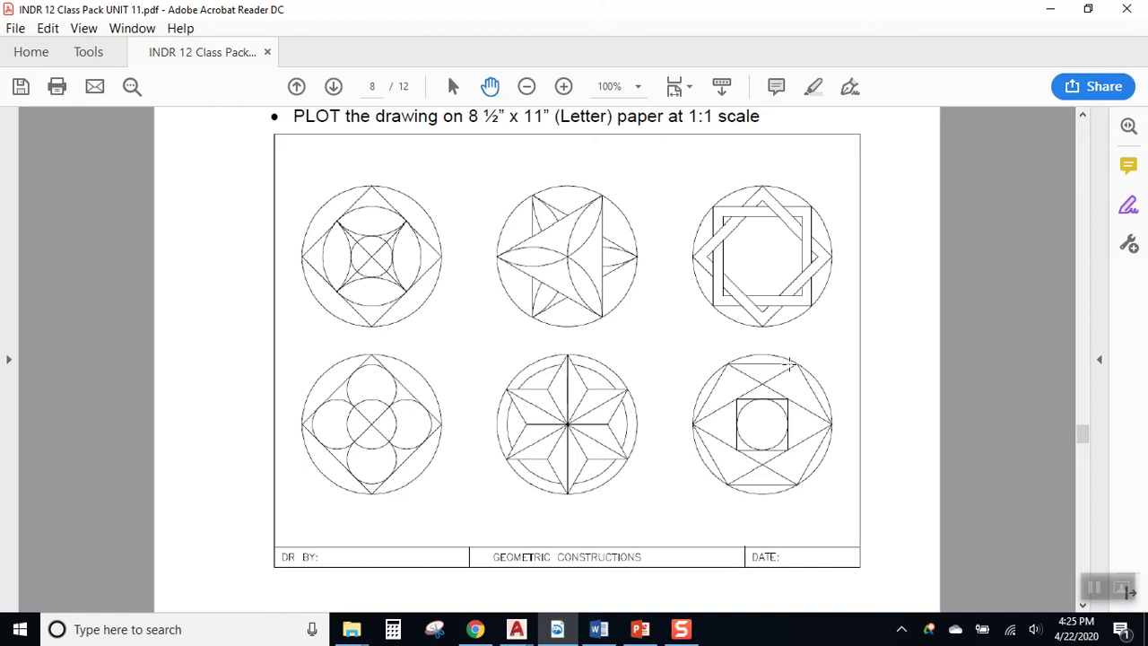
{"action": "left_click", "coordinate": [563, 86]}
{"action": "left_click", "coordinate": [563, 86]}
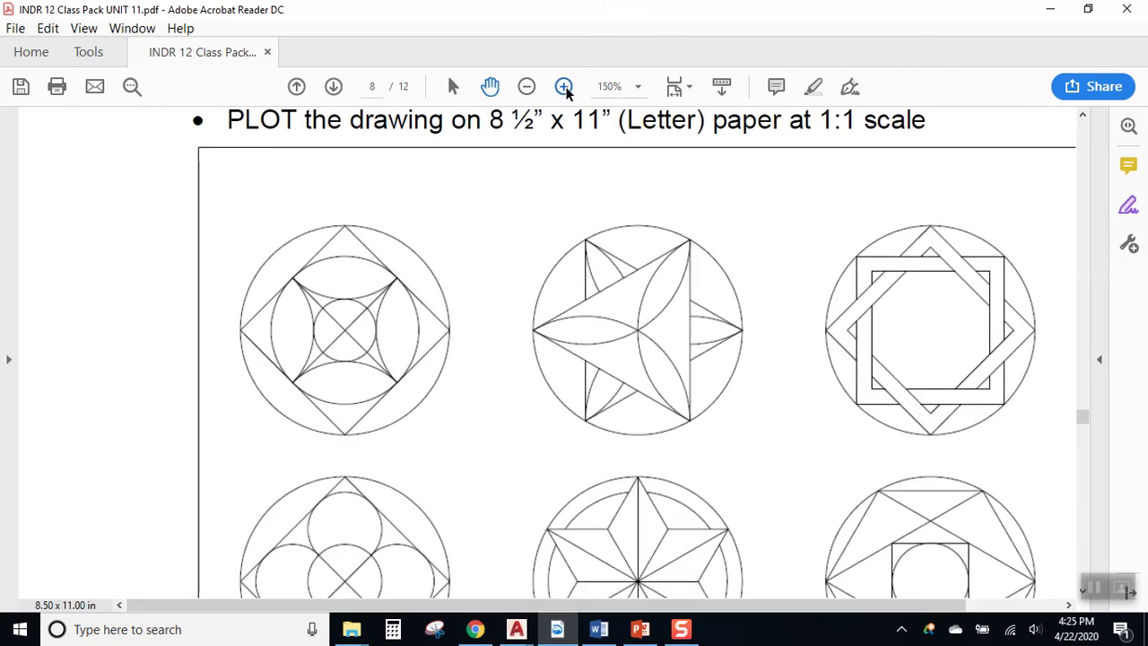
{"action": "left_click", "coordinate": [563, 87]}
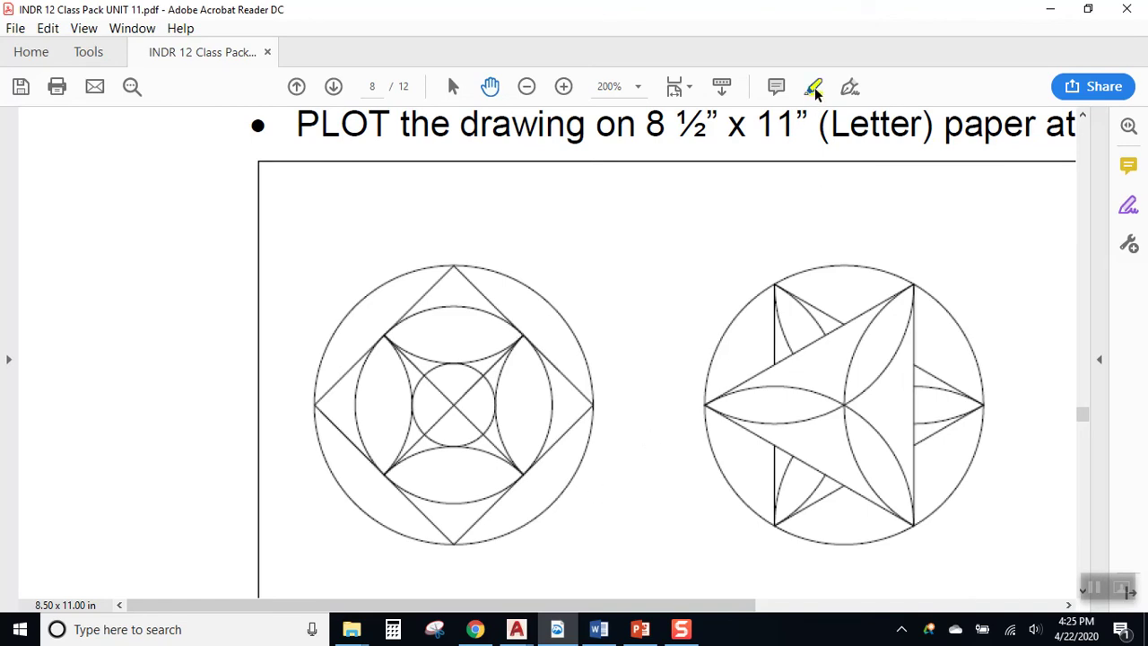
{"action": "mouse_move", "coordinate": [531, 334]}
{"action": "left_mouse_down"}
{"action": "mouse_move", "coordinate": [587, 314]}
{"action": "mouse_move", "coordinate": [619, 319]}
{"action": "mouse_move", "coordinate": [649, 345]}
{"action": "mouse_move", "coordinate": [663, 399]}
{"action": "mouse_move", "coordinate": [640, 458]}
{"action": "mouse_move", "coordinate": [540, 473]}
{"action": "left_mouse_up"}
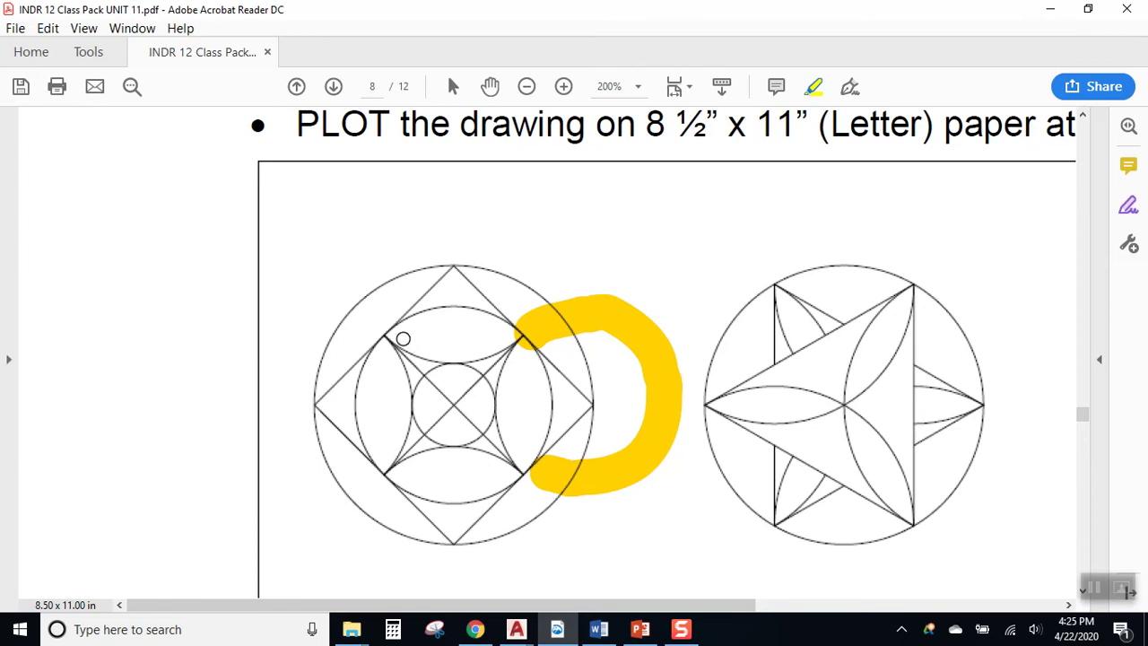
{"action": "mouse_move", "coordinate": [397, 338]}
{"action": "left_mouse_down"}
{"action": "mouse_move", "coordinate": [378, 260]}
{"action": "mouse_move", "coordinate": [448, 228]}
{"action": "mouse_move", "coordinate": [495, 236]}
{"action": "mouse_move", "coordinate": [536, 283]}
{"action": "mouse_move", "coordinate": [509, 337]}
{"action": "left_mouse_up"}
{"action": "mouse_move", "coordinate": [367, 348]}
{"action": "left_mouse_down"}
{"action": "mouse_move", "coordinate": [321, 342]}
{"action": "mouse_move", "coordinate": [287, 361]}
{"action": "mouse_move", "coordinate": [266, 418]}
{"action": "mouse_move", "coordinate": [286, 470]}
{"action": "mouse_move", "coordinate": [377, 464]}
{"action": "left_mouse_up"}
{"action": "mouse_move", "coordinate": [375, 504]}
{"action": "left_mouse_down"}
{"action": "mouse_move", "coordinate": [382, 559]}
{"action": "mouse_move", "coordinate": [473, 588]}
{"action": "mouse_move", "coordinate": [555, 563]}
{"action": "mouse_move", "coordinate": [534, 501]}
{"action": "mouse_move", "coordinate": [520, 469]}
{"action": "left_mouse_up"}
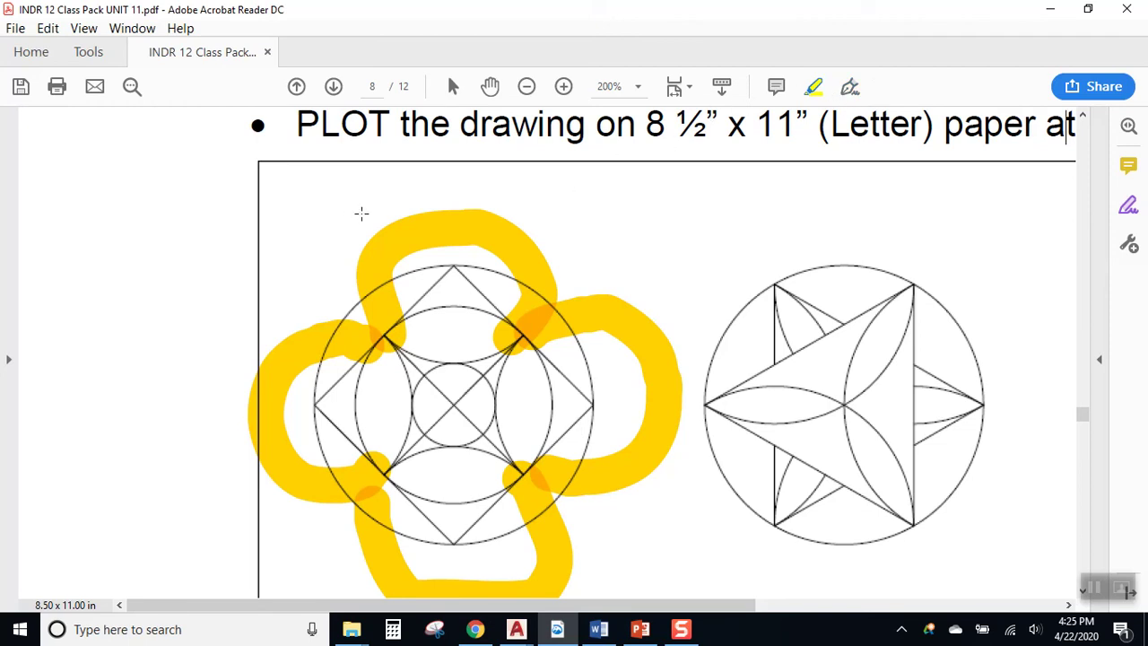
{"action": "key", "text": "Escape"}
{"action": "left_click", "coordinate": [531, 262]}
{"action": "key", "text": "Delete"}
{"action": "left_click", "coordinate": [606, 309]}
{"action": "key", "text": "Delete"}
{"action": "left_click", "coordinate": [560, 529]}
{"action": "key", "text": "Delete"}
{"action": "left_click", "coordinate": [330, 481]}
{"action": "key", "text": "Delete"}
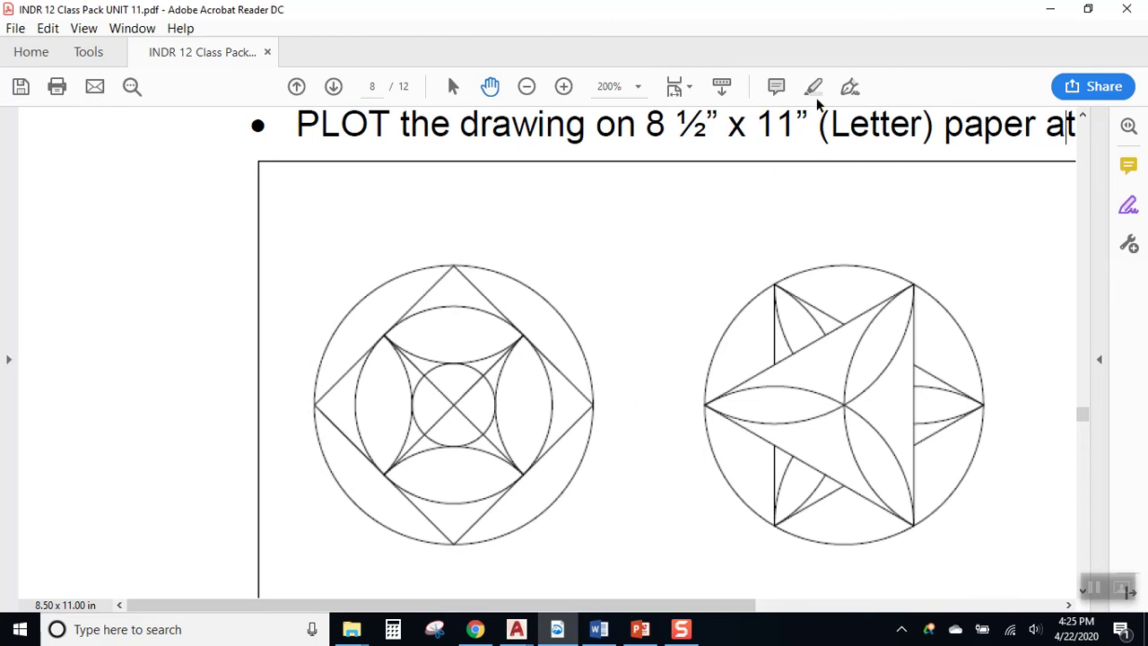
- Mark the tilted square's top, bottom, right and left corners with yellow highlighter dots
{"action": "left_click", "coordinate": [814, 87]}
{"action": "left_click", "coordinate": [453, 263]}
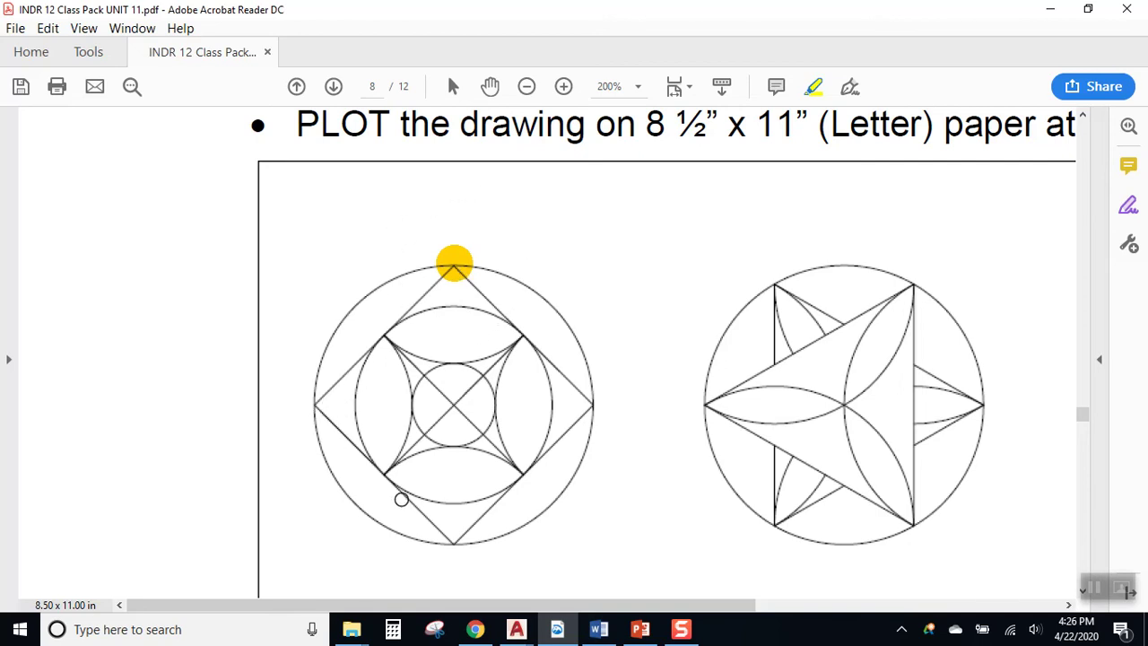
{"action": "left_click", "coordinate": [452, 542]}
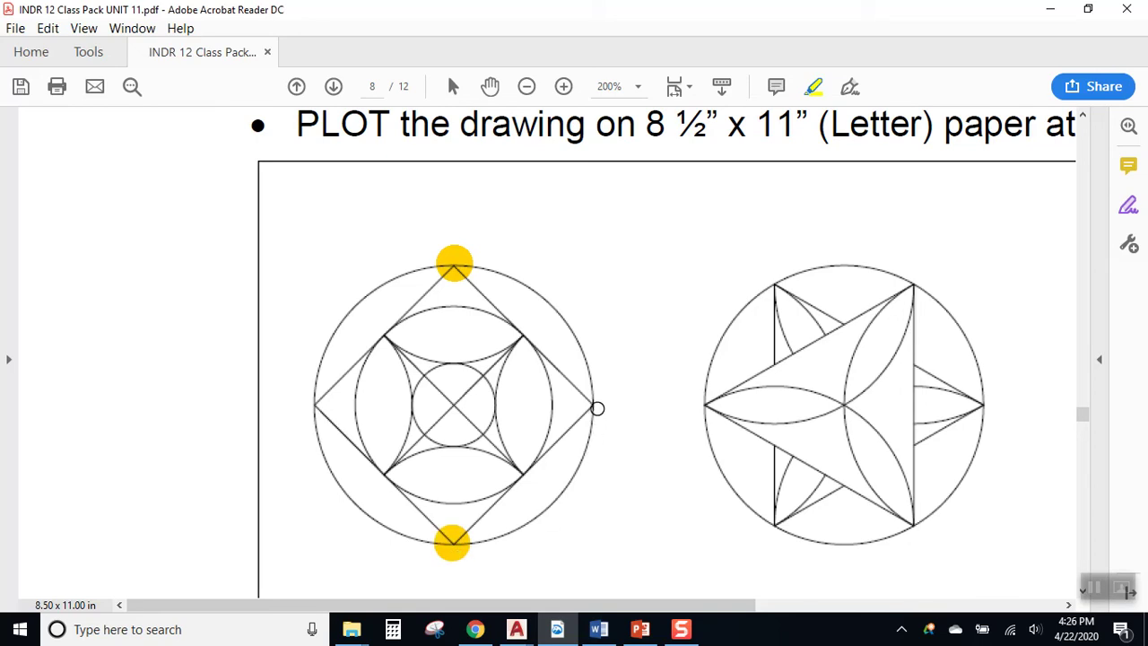
{"action": "left_click", "coordinate": [597, 401]}
{"action": "left_click", "coordinate": [316, 403]}
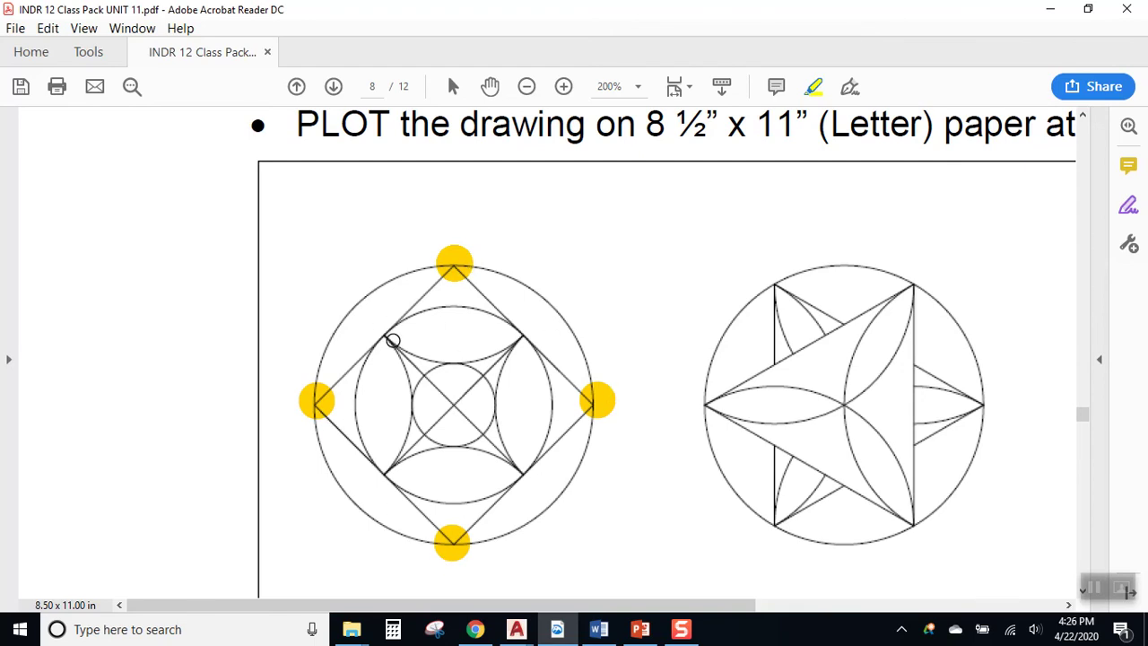
- Highlight the square's two diagonals and trace its sides in yellow
{"action": "left_click_drag", "start_coordinate": [387, 338], "coordinate": [520, 472]}
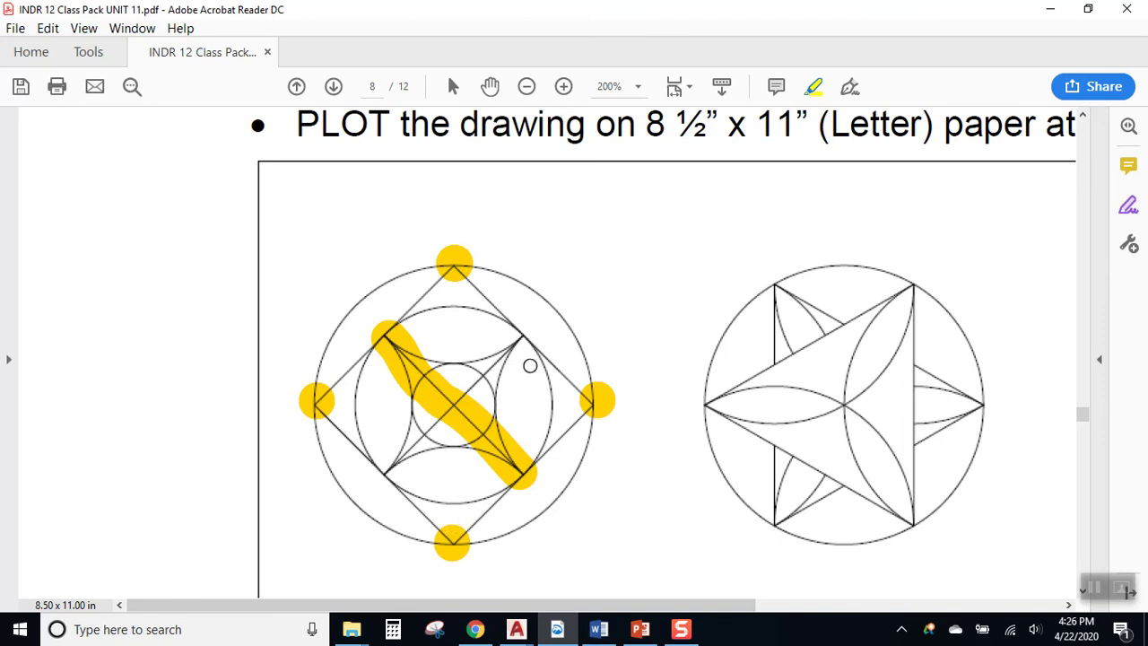
{"action": "left_click_drag", "start_coordinate": [527, 338], "coordinate": [381, 468]}
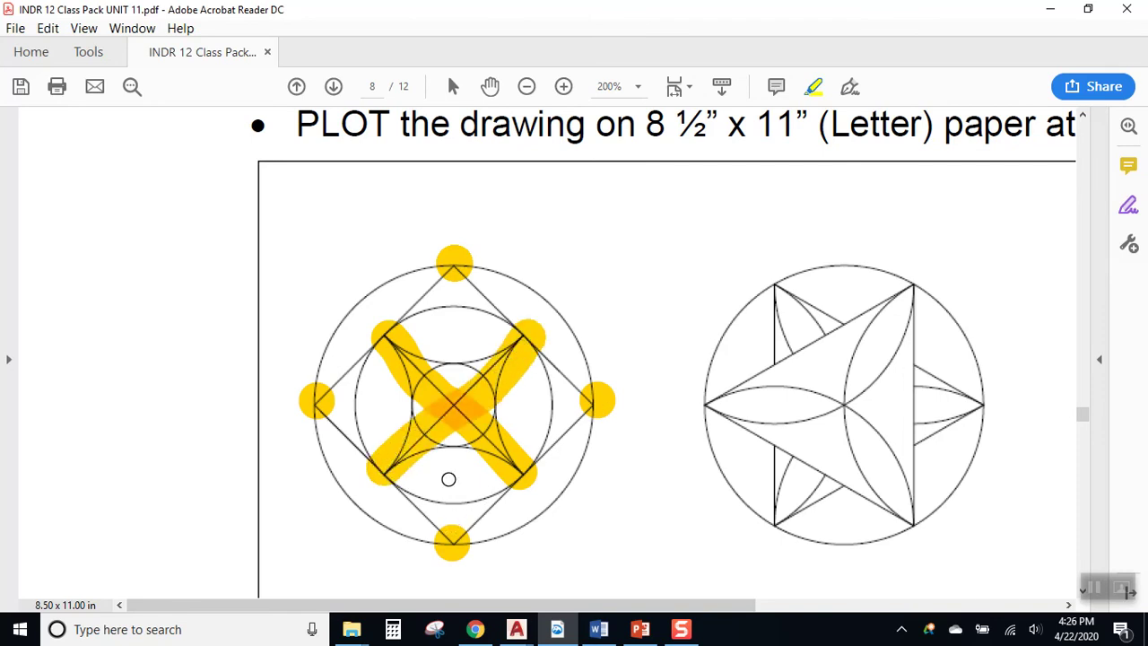
{"action": "left_click", "coordinate": [439, 282]}
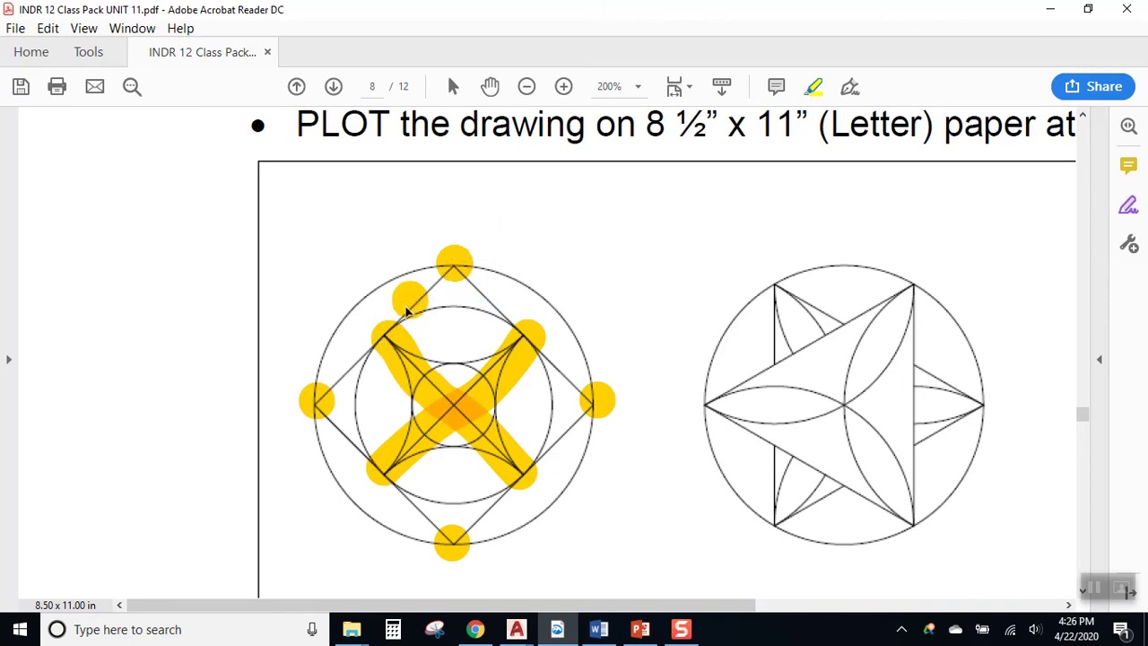
{"action": "left_click_drag", "start_coordinate": [439, 281], "coordinate": [393, 319]}
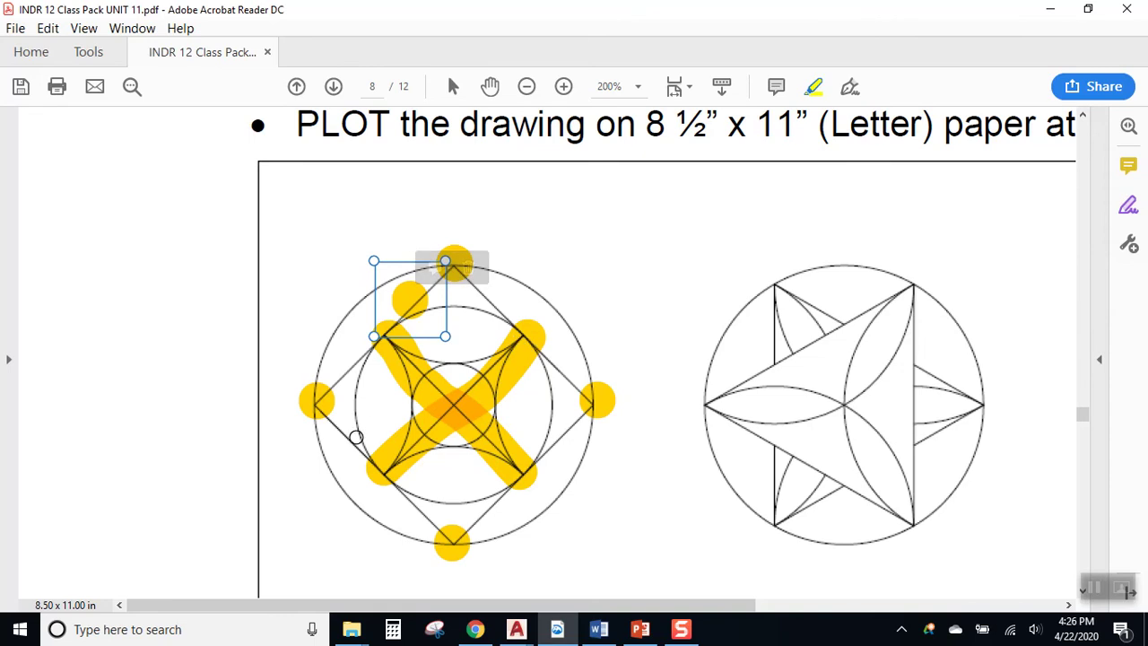
{"action": "mouse_move", "coordinate": [325, 410]}
{"action": "left_mouse_down"}
{"action": "mouse_move", "coordinate": [447, 534]}
{"action": "mouse_move", "coordinate": [486, 485]}
{"action": "mouse_move", "coordinate": [599, 416]}
{"action": "mouse_move", "coordinate": [599, 401]}
{"action": "mouse_move", "coordinate": [462, 274]}
{"action": "mouse_move", "coordinate": [443, 276]}
{"action": "mouse_move", "coordinate": [305, 406]}
{"action": "left_mouse_up"}
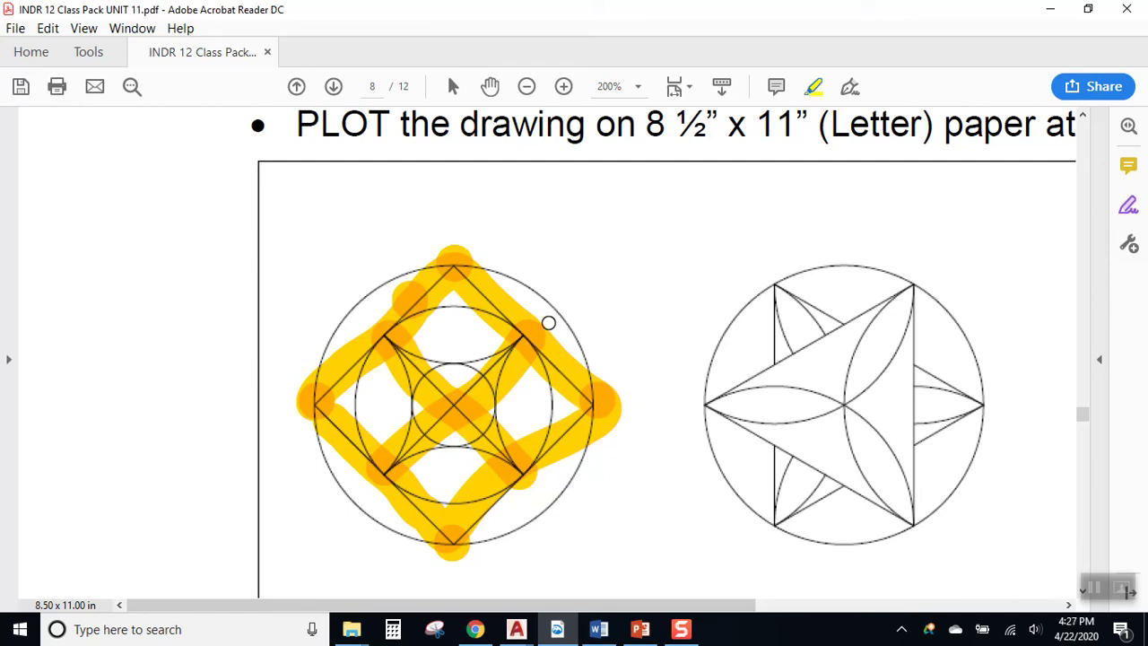
- Delete the stray loop highlight and add a yellow dot atop the centre circle
{"action": "mouse_move", "coordinate": [549, 323]}
{"action": "left_mouse_down"}
{"action": "mouse_move", "coordinate": [594, 300]}
{"action": "mouse_move", "coordinate": [641, 320]}
{"action": "mouse_move", "coordinate": [664, 349]}
{"action": "mouse_move", "coordinate": [673, 401]}
{"action": "mouse_move", "coordinate": [671, 449]}
{"action": "mouse_move", "coordinate": [638, 480]}
{"action": "mouse_move", "coordinate": [543, 482]}
{"action": "left_mouse_up"}
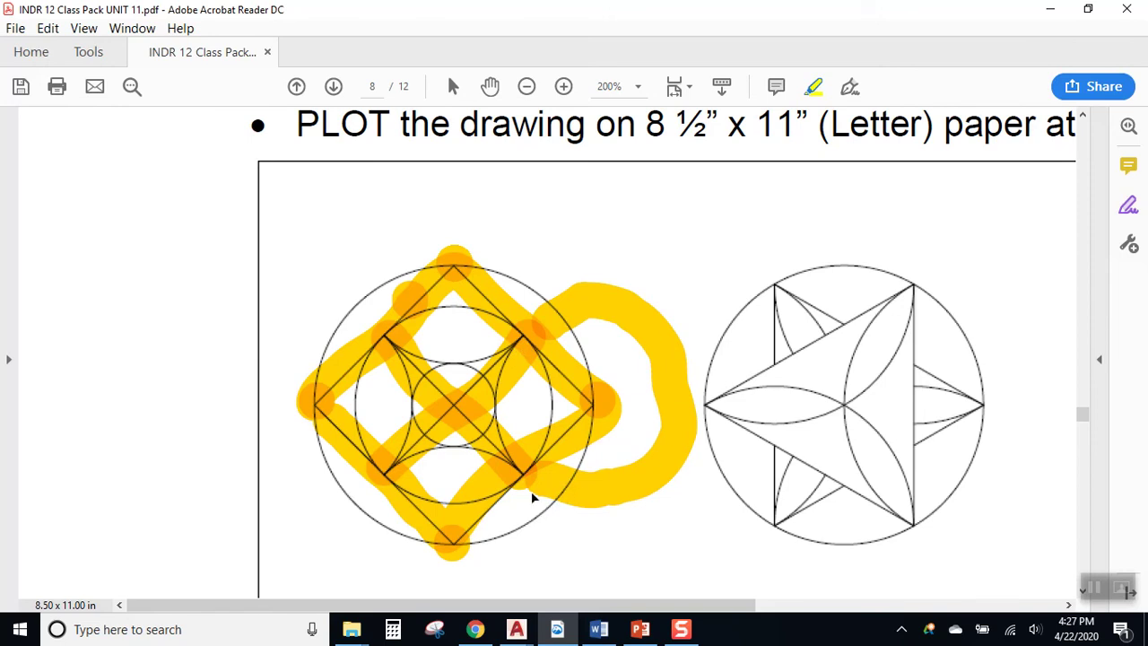
{"action": "left_click", "coordinate": [453, 86]}
{"action": "left_click", "coordinate": [652, 328]}
{"action": "key", "text": "Delete"}
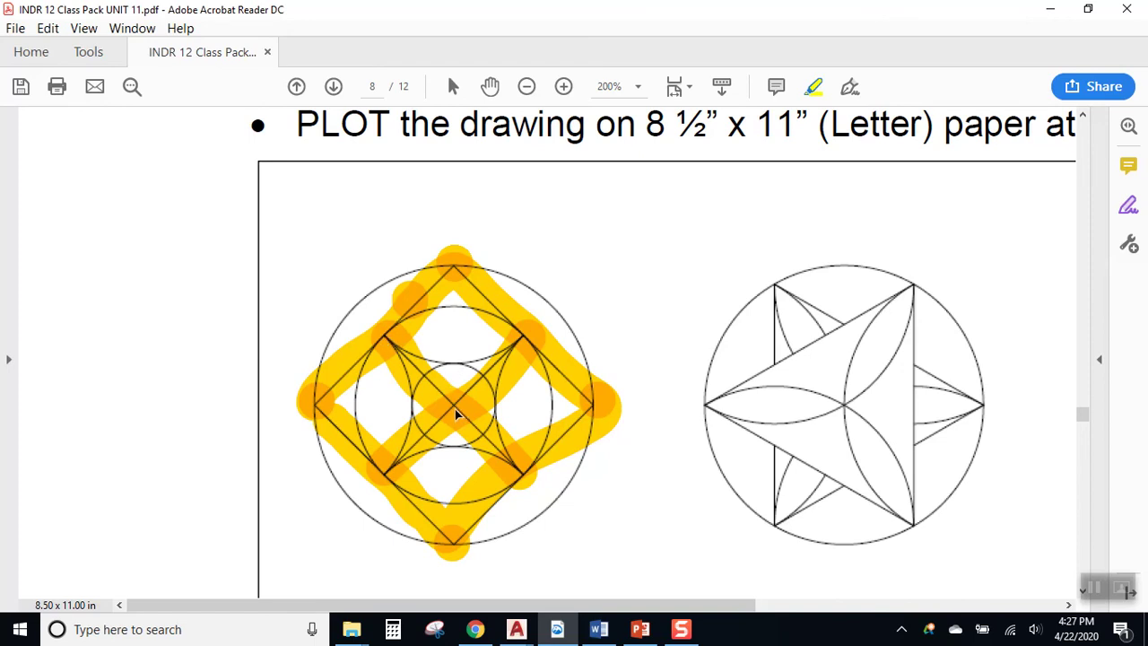
{"action": "key", "text": "Delete"}
{"action": "left_click", "coordinate": [453, 354]}
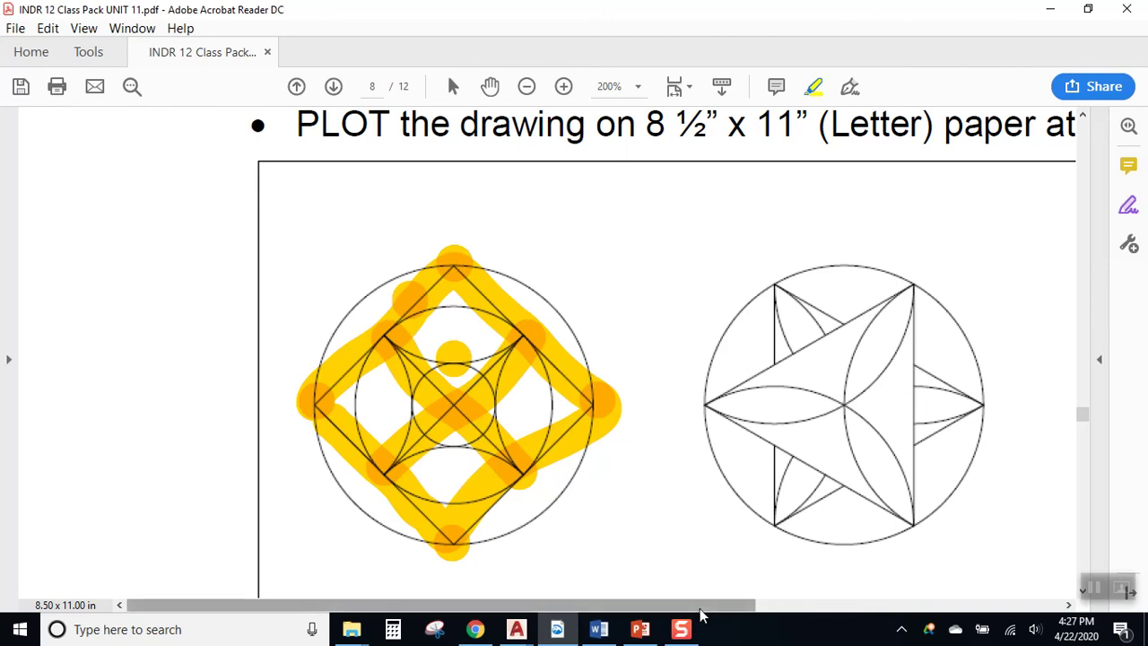
- Scroll right to the star figure, then add and delete a trial highlight on its top edge
{"action": "left_click_drag", "start_coordinate": [709, 604], "coordinate": [936, 604]}
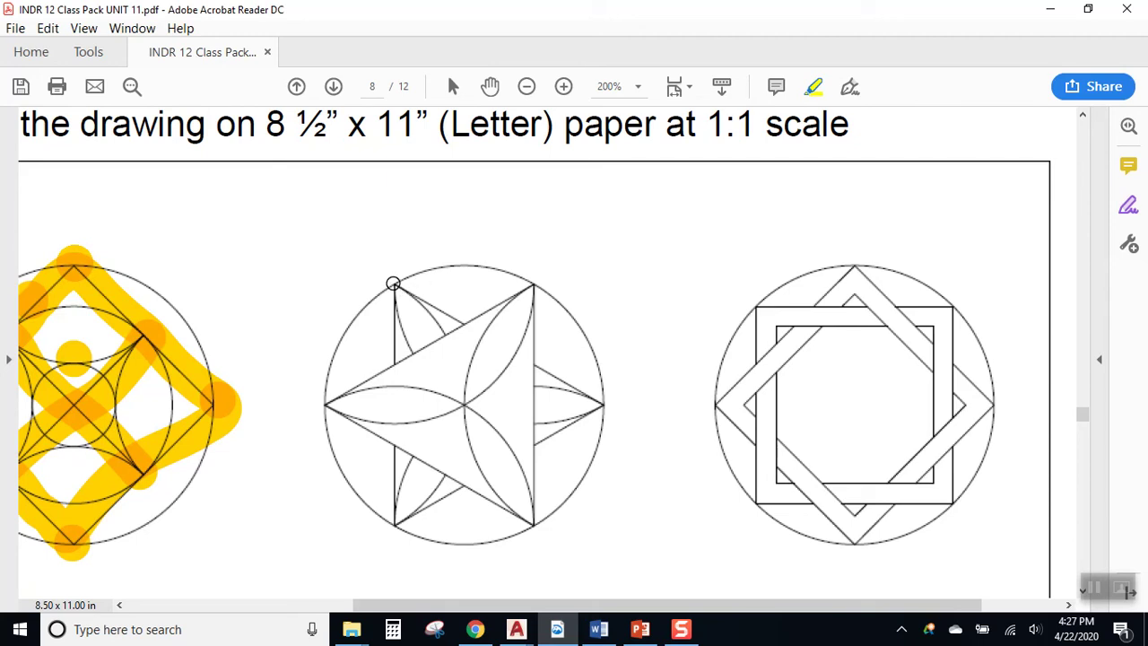
{"action": "mouse_move", "coordinate": [393, 284]}
{"action": "left_mouse_down"}
{"action": "mouse_move", "coordinate": [533, 287]}
{"action": "mouse_move", "coordinate": [608, 400]}
{"action": "mouse_move", "coordinate": [524, 522]}
{"action": "mouse_move", "coordinate": [405, 526]}
{"action": "mouse_move", "coordinate": [342, 450]}
{"action": "mouse_move", "coordinate": [320, 411]}
{"action": "mouse_move", "coordinate": [398, 292]}
{"action": "left_mouse_up"}
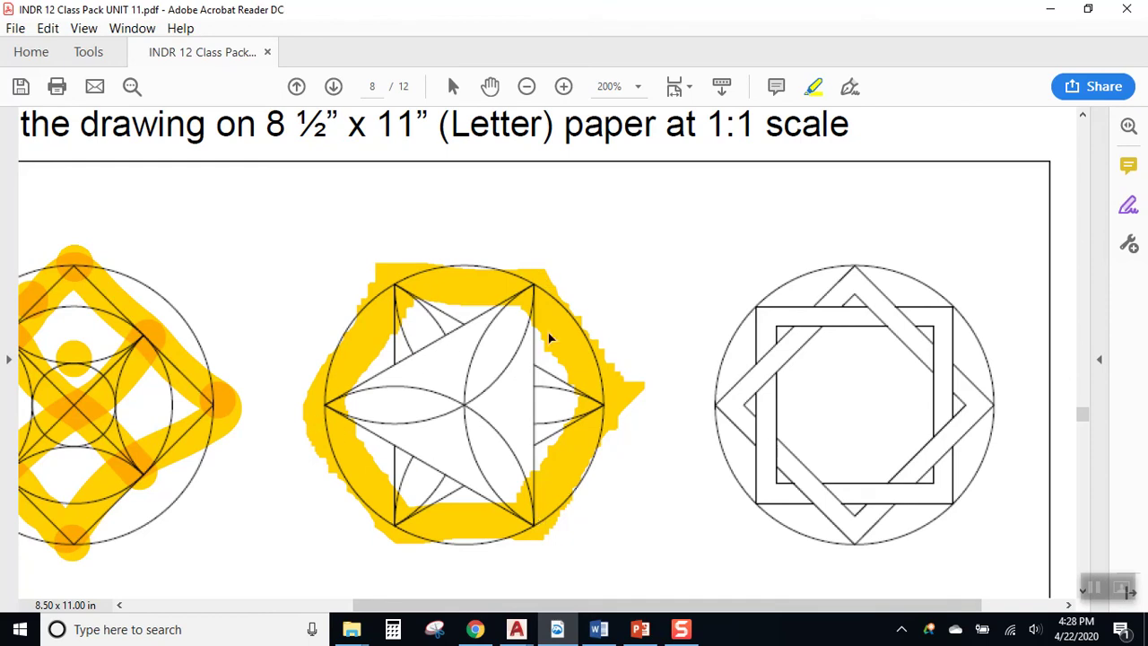
{"action": "left_click", "coordinate": [453, 87]}
{"action": "left_click", "coordinate": [468, 309]}
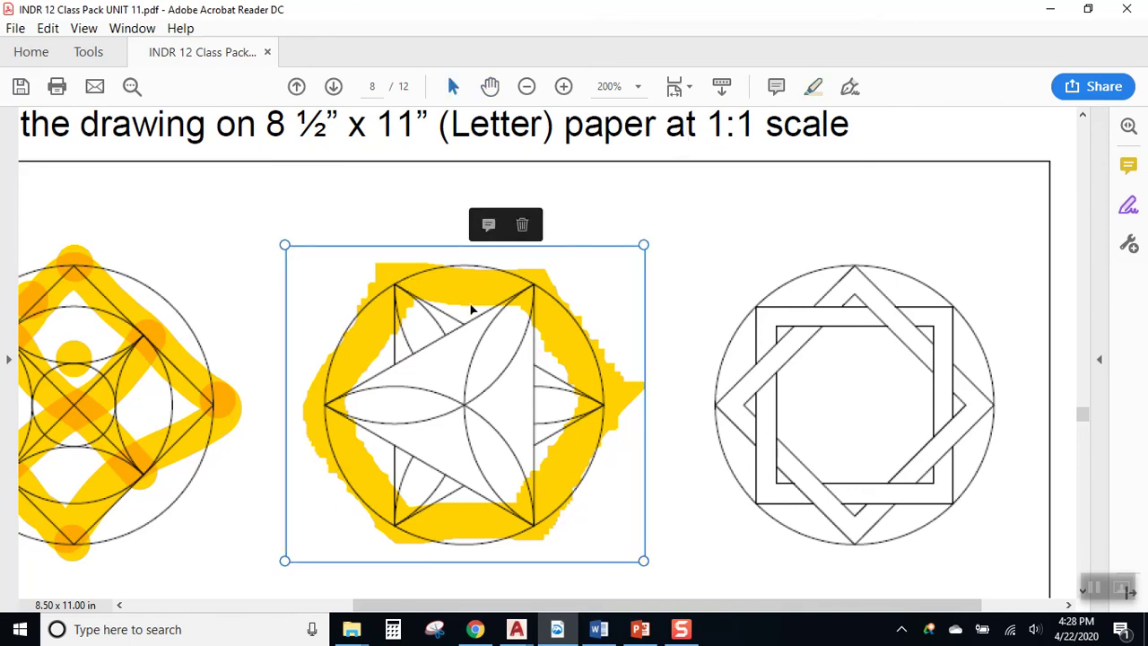
{"action": "key", "text": "Delete"}
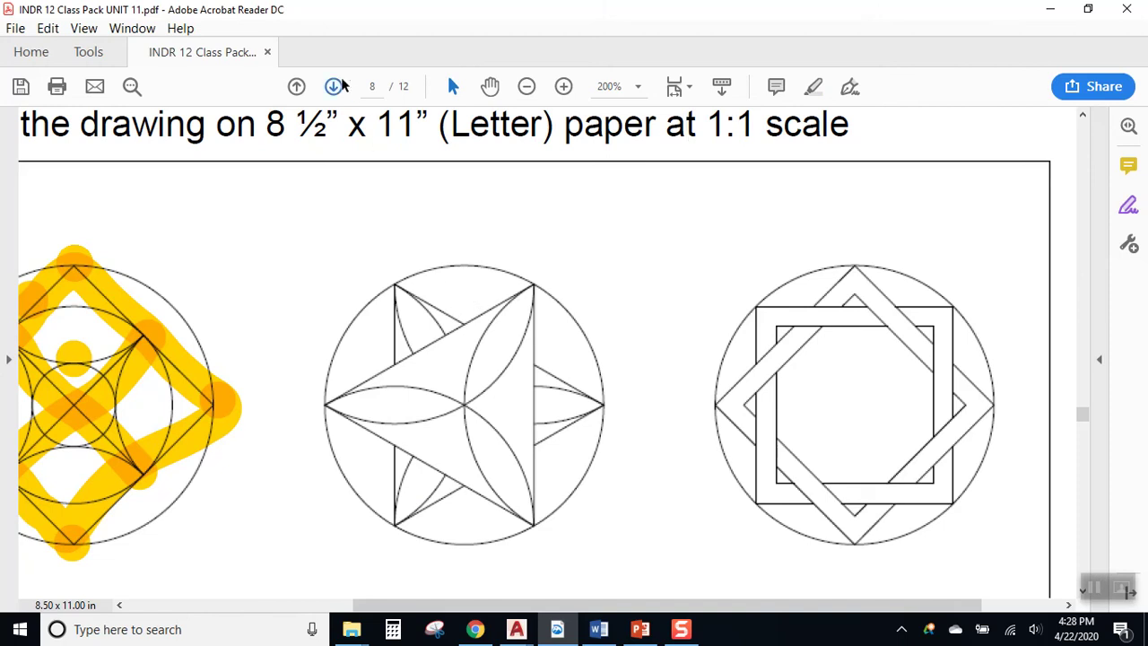
- Dot the star's right tip in yellow, then draw and delete a loop around that side
{"action": "left_click", "coordinate": [813, 86]}
{"action": "left_click", "coordinate": [606, 405]}
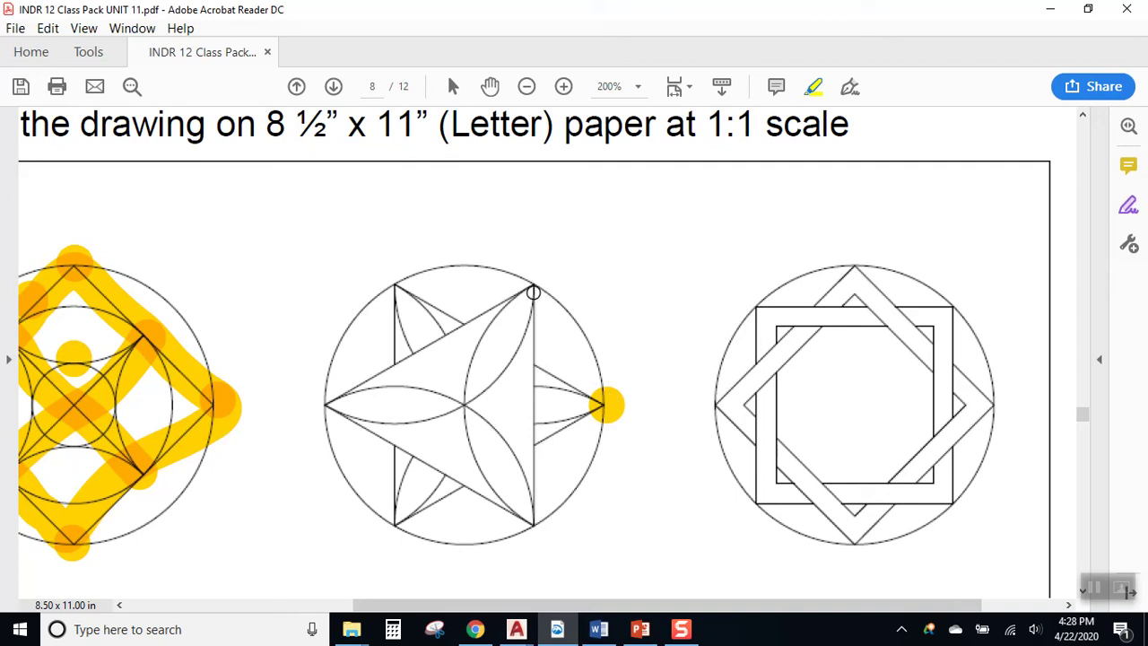
{"action": "mouse_move", "coordinate": [532, 289]}
{"action": "left_mouse_down"}
{"action": "mouse_move", "coordinate": [501, 333]}
{"action": "mouse_move", "coordinate": [478, 407]}
{"action": "mouse_move", "coordinate": [491, 482]}
{"action": "mouse_move", "coordinate": [540, 534]}
{"action": "mouse_move", "coordinate": [577, 546]}
{"action": "mouse_move", "coordinate": [630, 554]}
{"action": "mouse_move", "coordinate": [691, 540]}
{"action": "mouse_move", "coordinate": [734, 490]}
{"action": "mouse_move", "coordinate": [755, 435]}
{"action": "mouse_move", "coordinate": [745, 368]}
{"action": "mouse_move", "coordinate": [667, 298]}
{"action": "mouse_move", "coordinate": [540, 278]}
{"action": "left_mouse_up"}
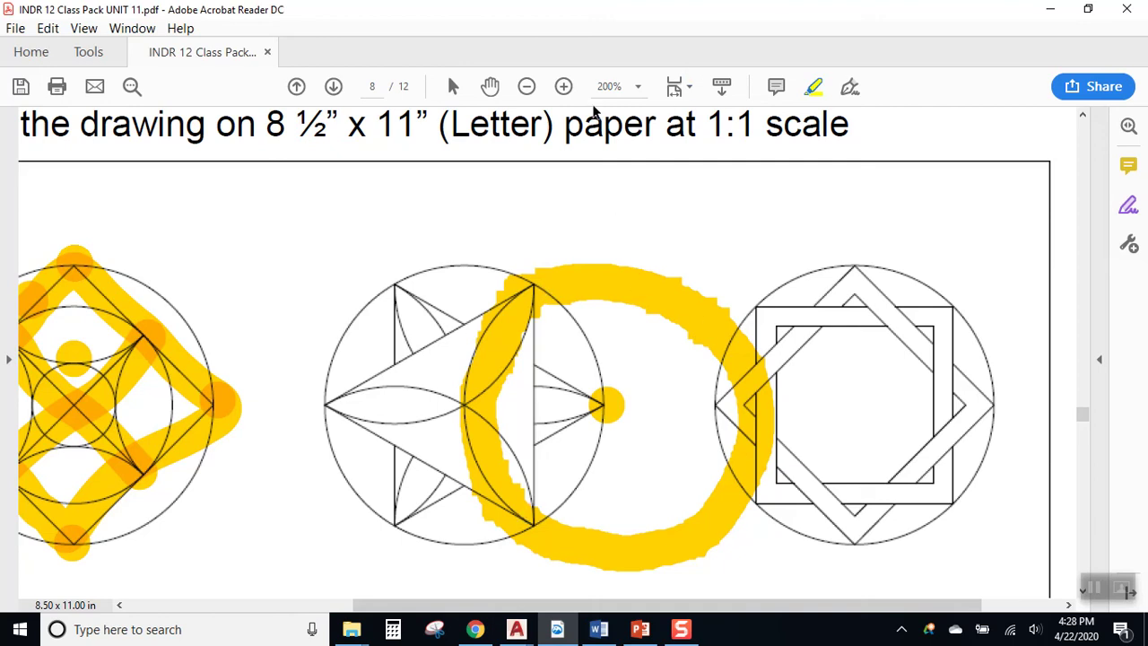
{"action": "left_click", "coordinate": [453, 88]}
{"action": "left_click", "coordinate": [600, 293]}
{"action": "key", "text": "Delete"}
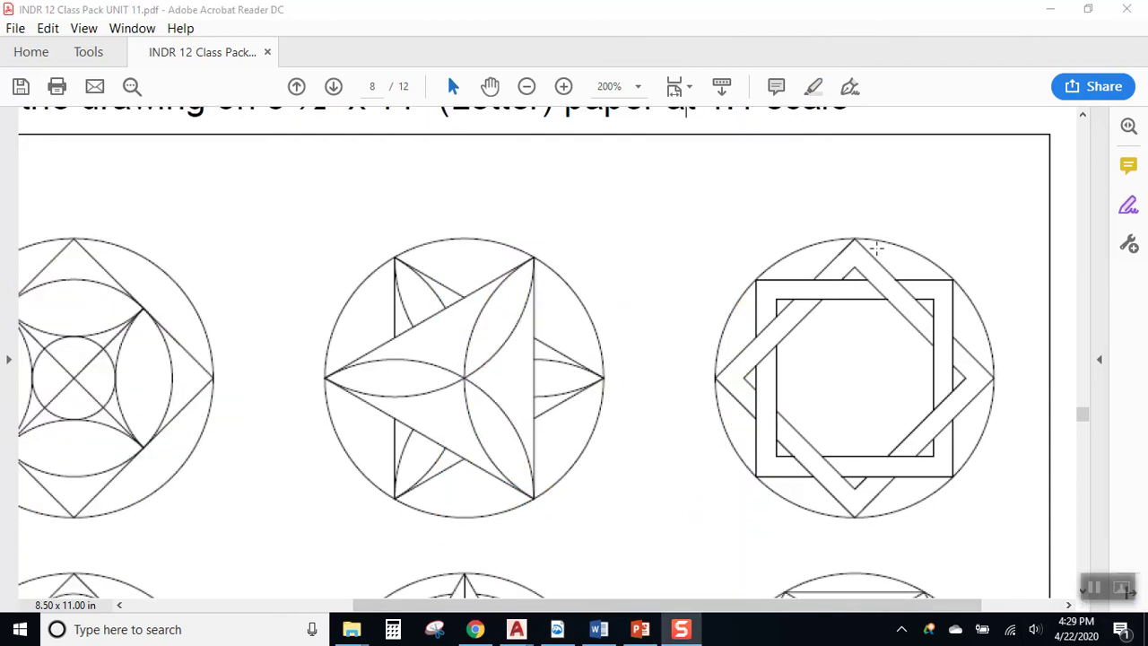
- Draw a trial highlight on the tilted square in the right figure, then delete it
{"action": "left_click", "coordinate": [813, 86]}
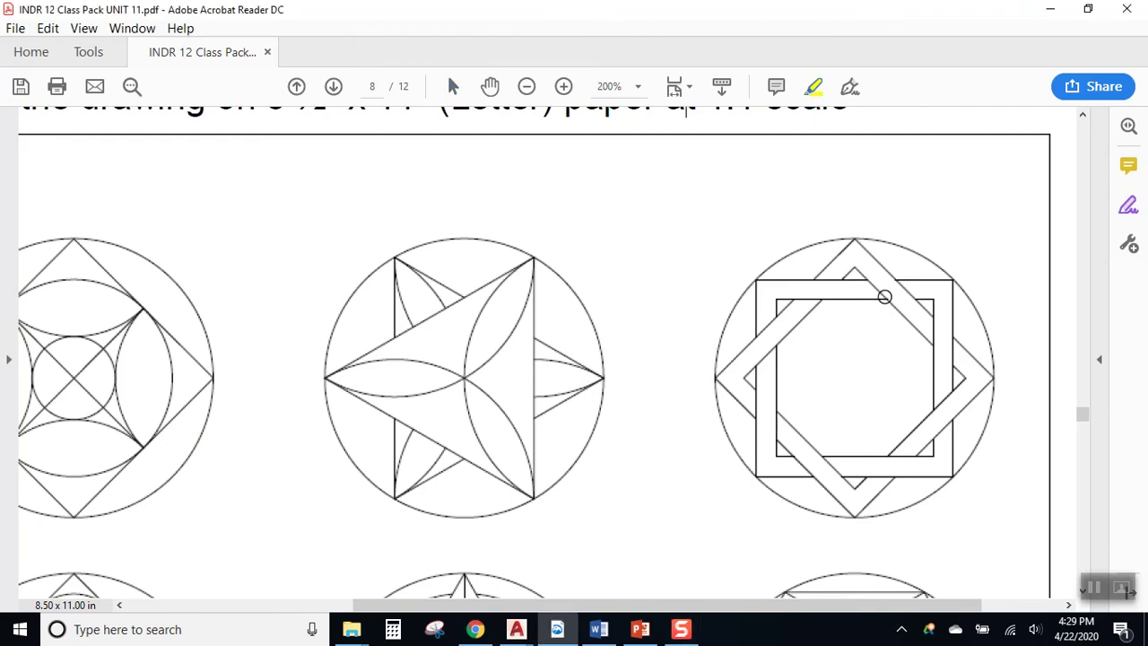
{"action": "mouse_move", "coordinate": [852, 238]}
{"action": "left_mouse_down"}
{"action": "mouse_move", "coordinate": [728, 370]}
{"action": "mouse_move", "coordinate": [845, 515]}
{"action": "mouse_move", "coordinate": [997, 380]}
{"action": "mouse_move", "coordinate": [859, 238]}
{"action": "left_mouse_up"}
{"action": "left_click", "coordinate": [453, 86]}
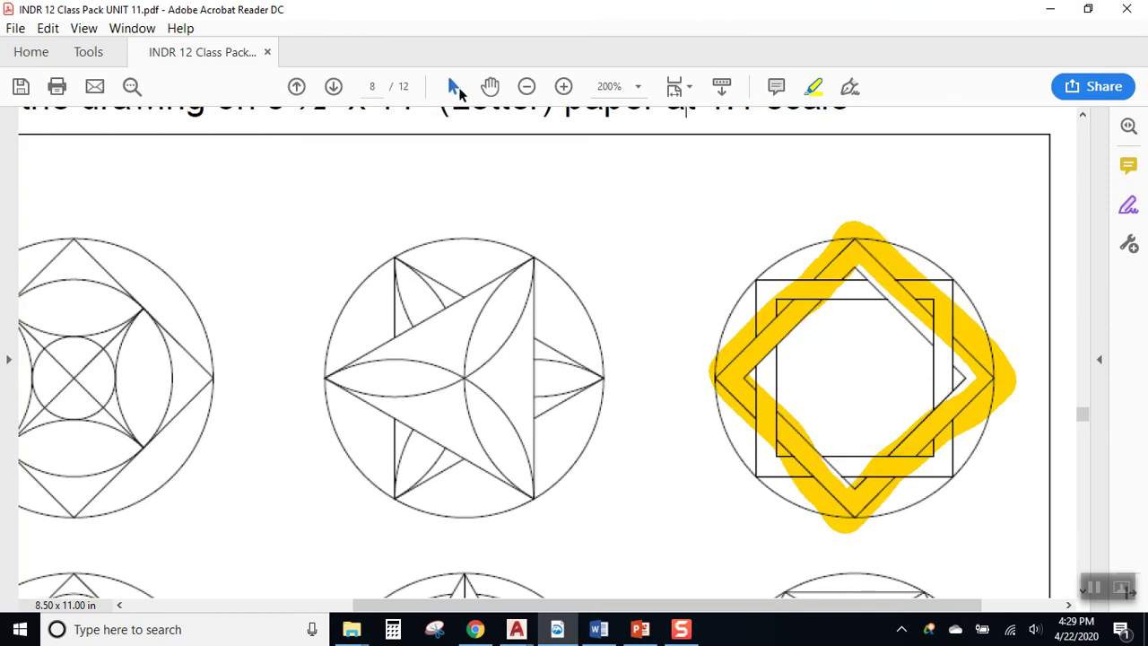
{"action": "left_click", "coordinate": [907, 278]}
{"action": "key", "text": "Delete"}
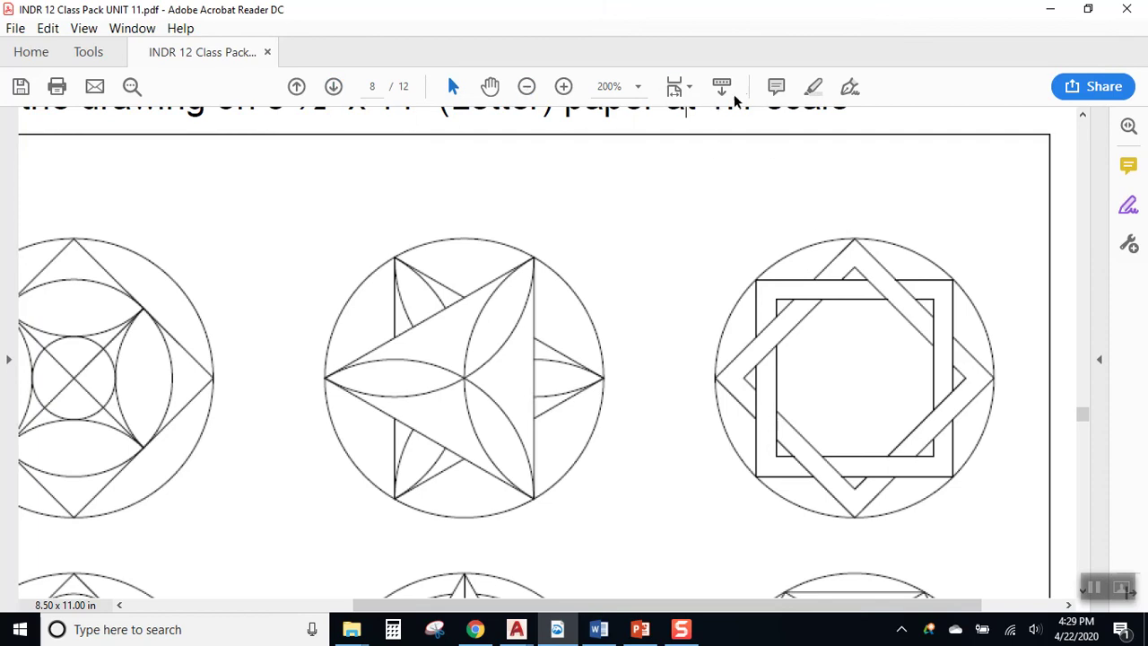
- Highlight from the interlaced-squares figure's centre to its upper-left corner and ring its outline
{"action": "left_click", "coordinate": [813, 87]}
{"action": "left_click", "coordinate": [852, 377]}
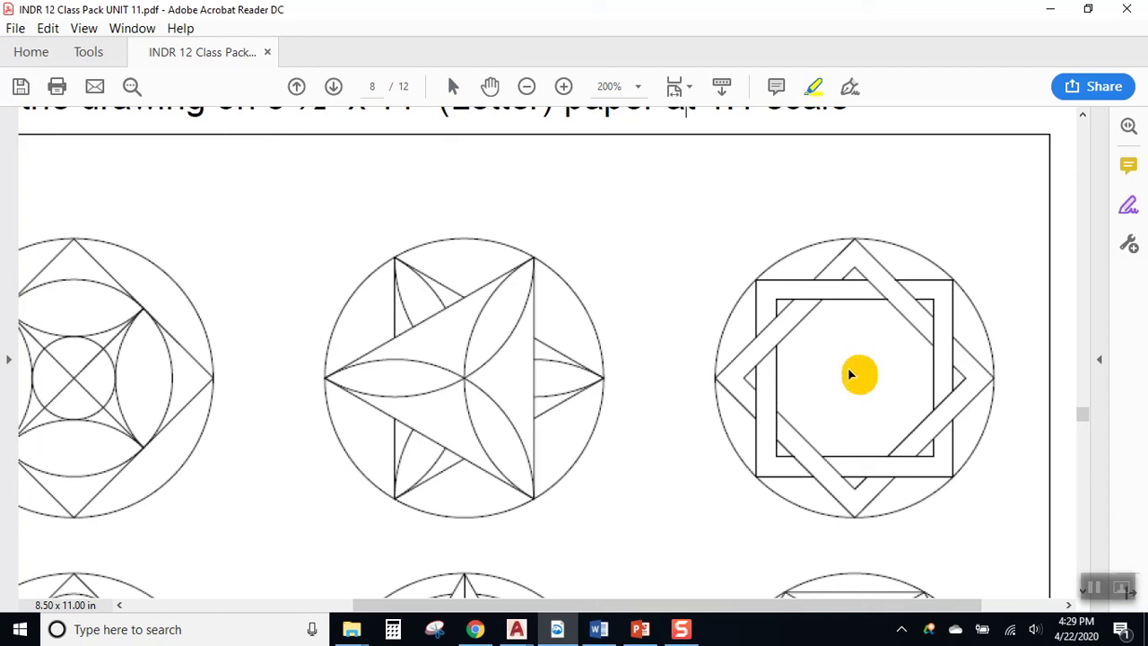
{"action": "left_click_drag", "start_coordinate": [850, 375], "coordinate": [757, 291]}
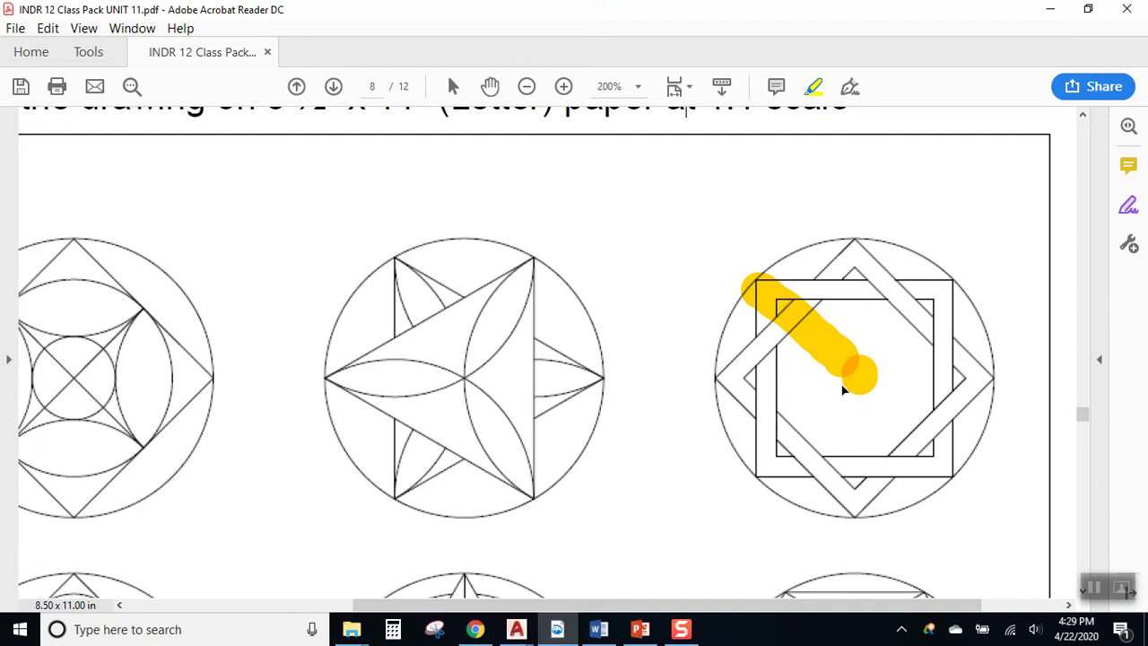
{"action": "mouse_move", "coordinate": [859, 239]}
{"action": "left_mouse_down"}
{"action": "mouse_move", "coordinate": [950, 286]}
{"action": "mouse_move", "coordinate": [993, 369]}
{"action": "mouse_move", "coordinate": [956, 460]}
{"action": "mouse_move", "coordinate": [864, 510]}
{"action": "mouse_move", "coordinate": [759, 473]}
{"action": "mouse_move", "coordinate": [719, 377]}
{"action": "mouse_move", "coordinate": [763, 285]}
{"action": "mouse_move", "coordinate": [856, 248]}
{"action": "left_mouse_up"}
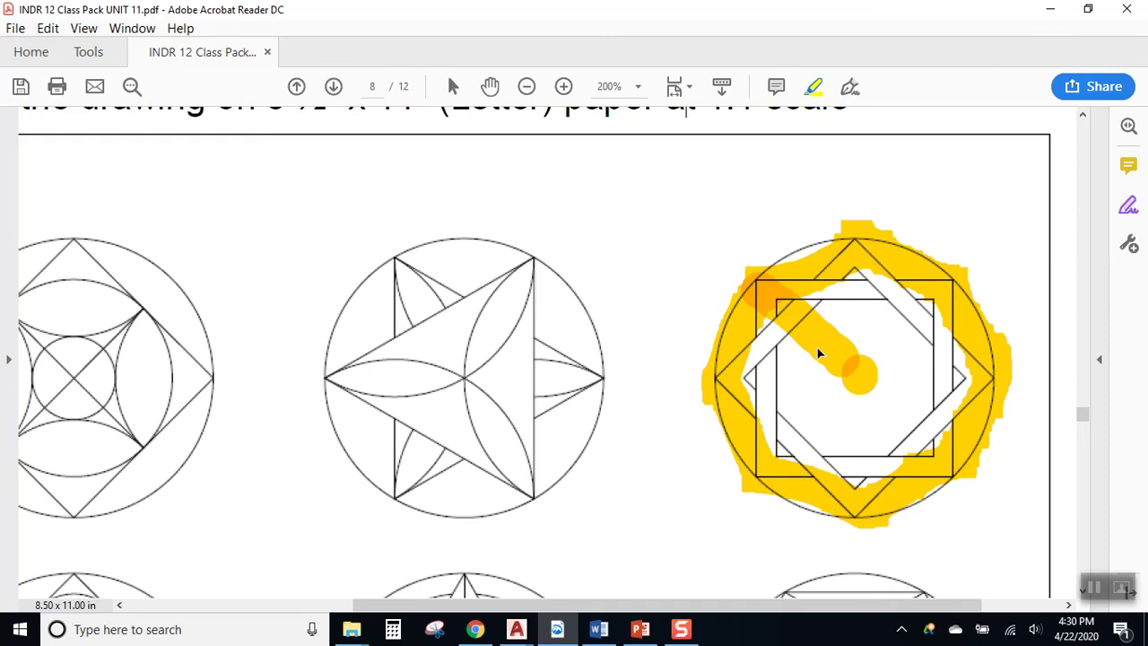
- On page 9, highlight the .18 OFFSET TYP value and the circle edge at its leader
{"action": "scroll", "coordinate": [818, 350], "scroll_direction": "down", "scroll_amount": 5}
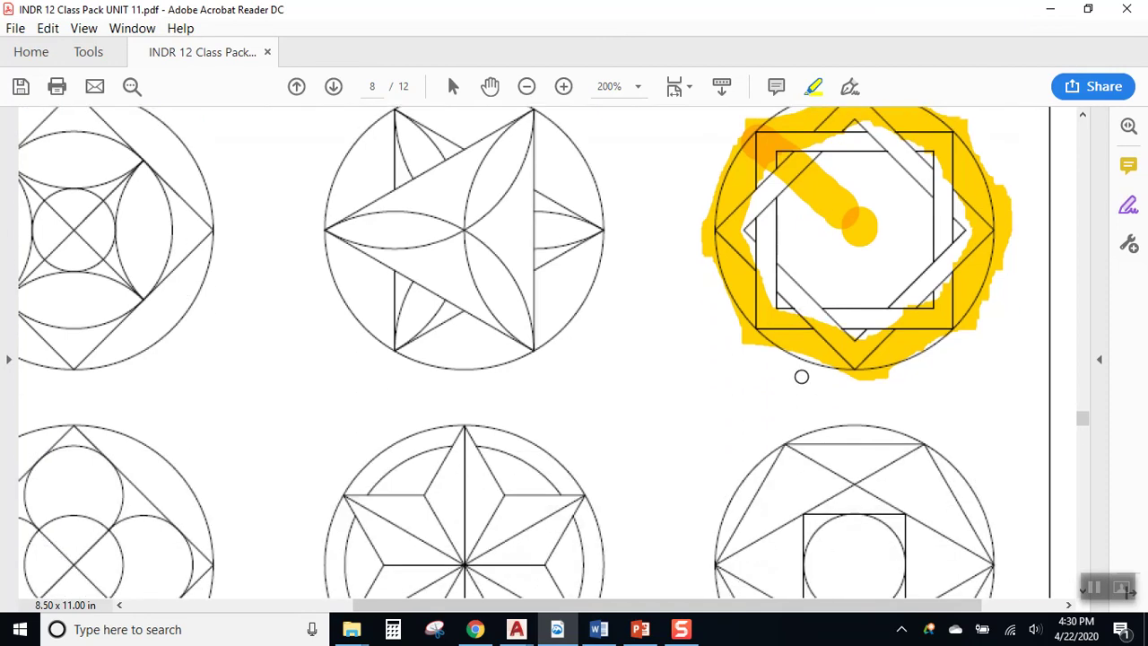
{"action": "scroll", "coordinate": [649, 509], "scroll_direction": "down", "scroll_amount": 10}
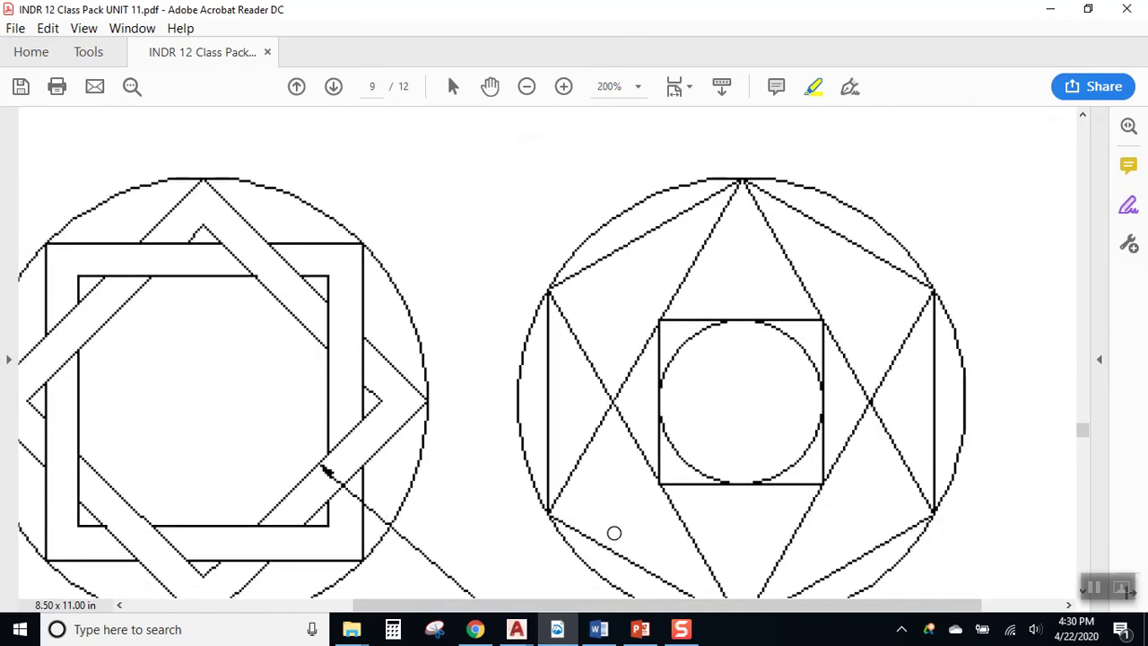
{"action": "scroll", "coordinate": [543, 509], "scroll_direction": "down", "scroll_amount": 2}
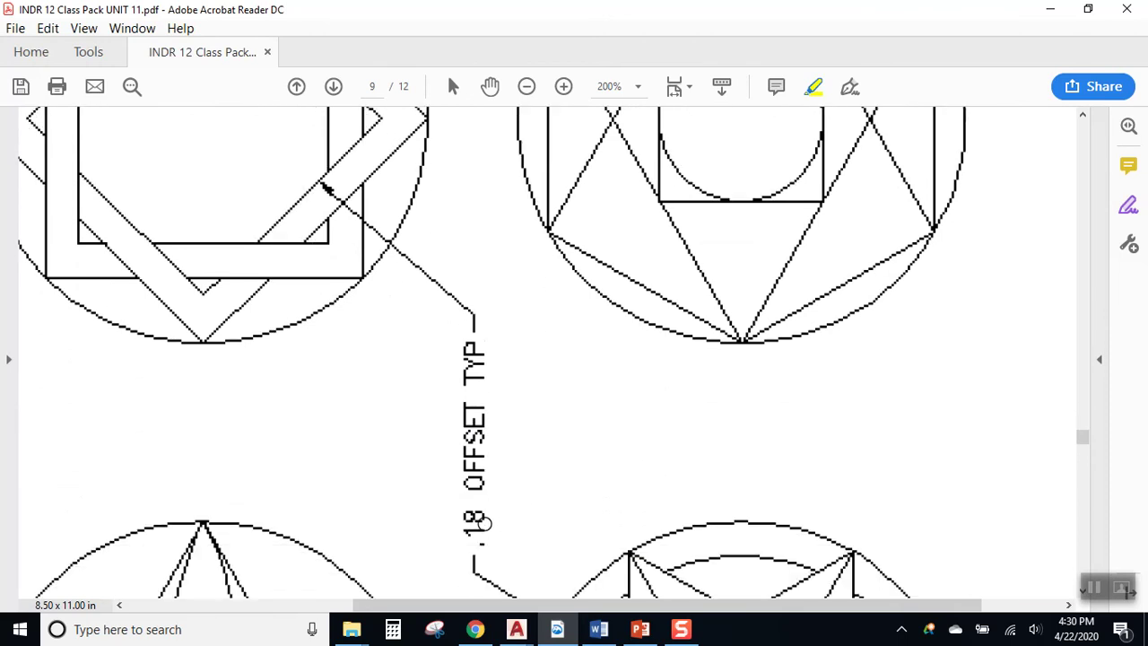
{"action": "mouse_move", "coordinate": [476, 503]}
{"action": "left_mouse_down"}
{"action": "mouse_move", "coordinate": [450, 510]}
{"action": "mouse_move", "coordinate": [473, 555]}
{"action": "mouse_move", "coordinate": [522, 545]}
{"action": "mouse_move", "coordinate": [515, 497]}
{"action": "mouse_move", "coordinate": [464, 523]}
{"action": "left_mouse_up"}
{"action": "left_click_drag", "start_coordinate": [289, 204], "coordinate": [296, 235]}
{"action": "scroll", "coordinate": [538, 377], "scroll_direction": "down", "scroll_amount": 3}
{"action": "scroll", "coordinate": [644, 408], "scroll_direction": "down", "scroll_amount": 4}
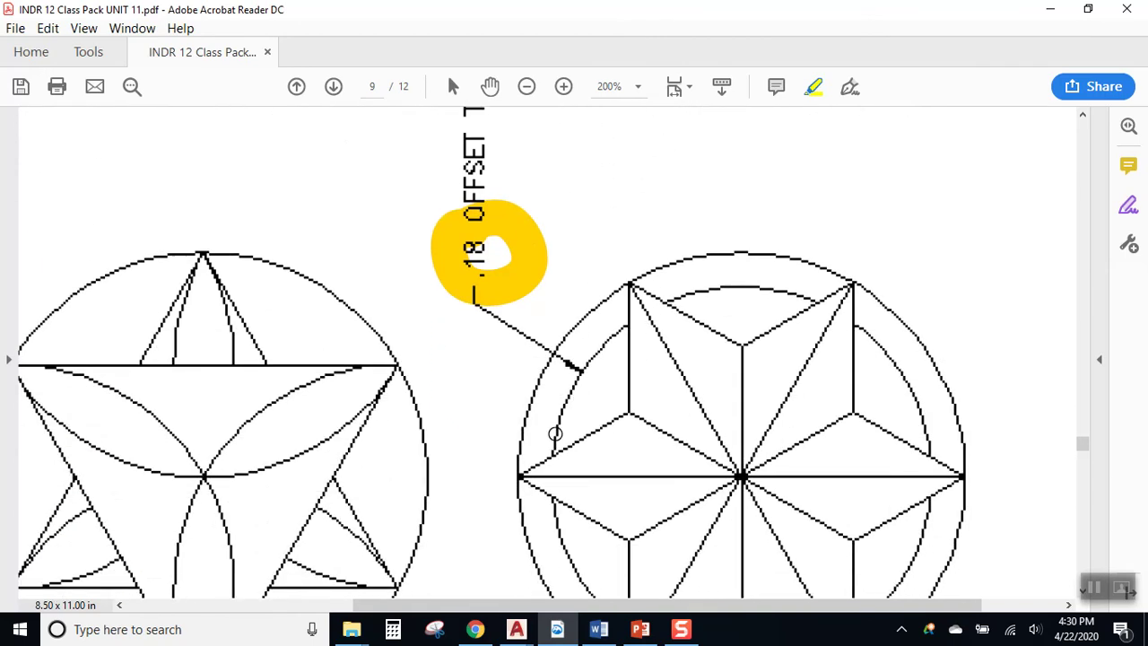
{"action": "left_click_drag", "start_coordinate": [541, 391], "coordinate": [553, 411]}
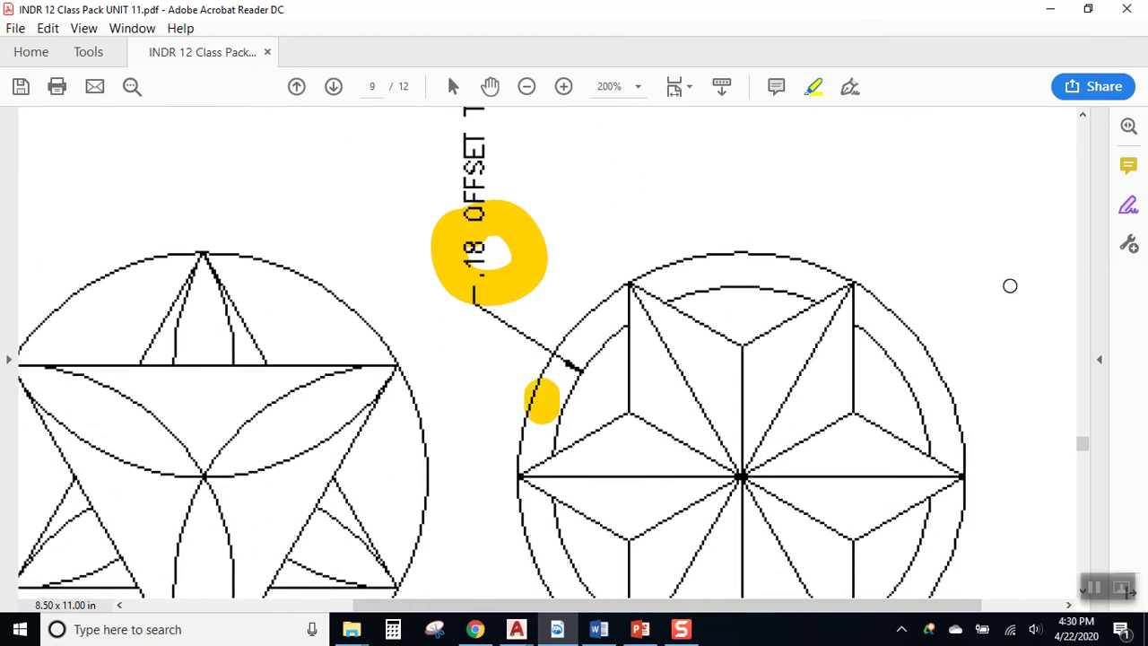
{"action": "scroll", "coordinate": [1010, 287], "scroll_direction": "down", "scroll_amount": 15}
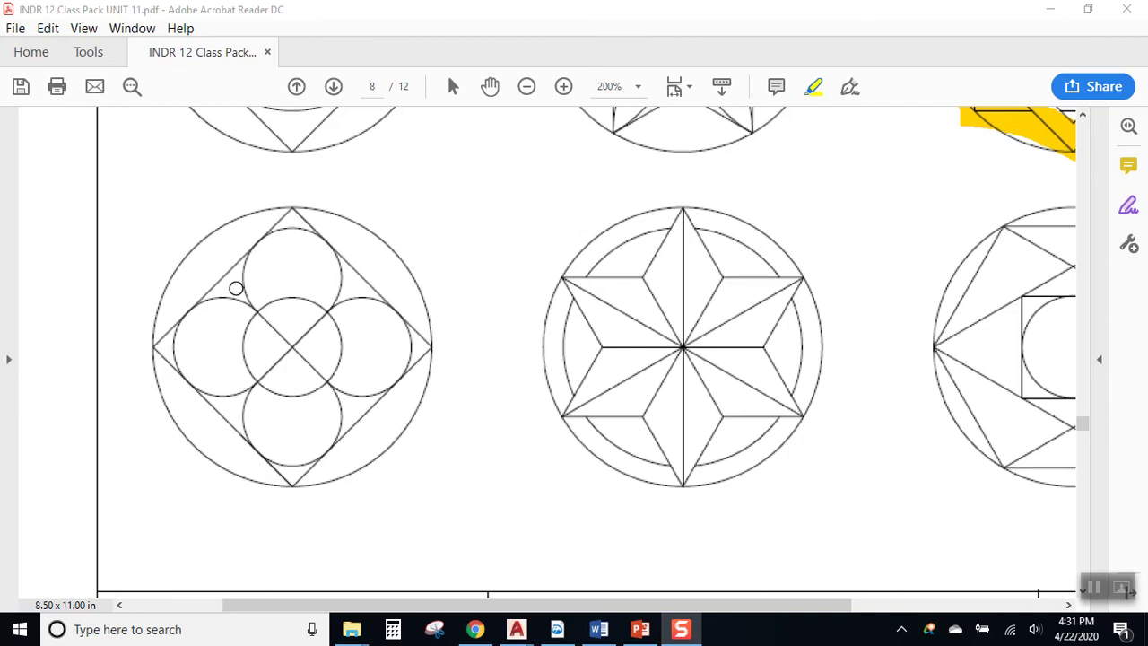
- Sketch trial highlight strokes across the four-circle figure: an X, a loop, and vertical and horizontal lines
{"action": "left_click_drag", "start_coordinate": [231, 282], "coordinate": [360, 429]}
{"action": "left_click_drag", "start_coordinate": [364, 278], "coordinate": [223, 405]}
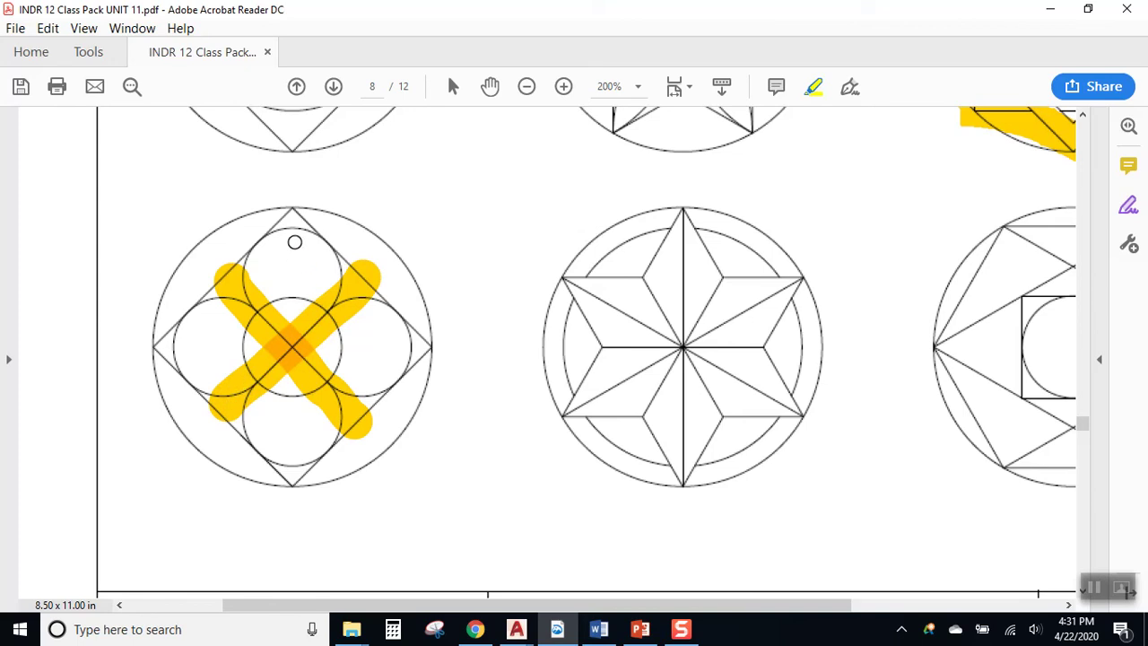
{"action": "mouse_move", "coordinate": [296, 230]}
{"action": "left_mouse_down"}
{"action": "mouse_move", "coordinate": [262, 279]}
{"action": "mouse_move", "coordinate": [280, 306]}
{"action": "mouse_move", "coordinate": [312, 305]}
{"action": "mouse_move", "coordinate": [333, 284]}
{"action": "mouse_move", "coordinate": [330, 248]}
{"action": "mouse_move", "coordinate": [302, 238]}
{"action": "mouse_move", "coordinate": [291, 280]}
{"action": "left_mouse_up"}
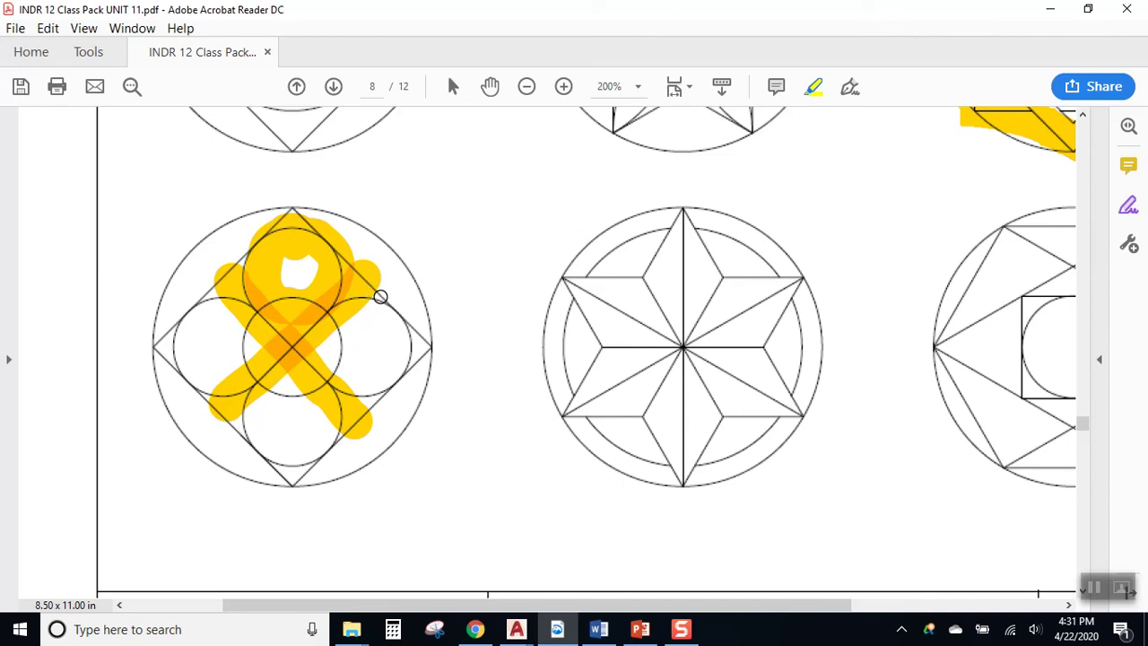
{"action": "mouse_move", "coordinate": [379, 296]}
{"action": "left_mouse_down"}
{"action": "mouse_move", "coordinate": [428, 347]}
{"action": "mouse_move", "coordinate": [361, 413]}
{"action": "left_mouse_up"}
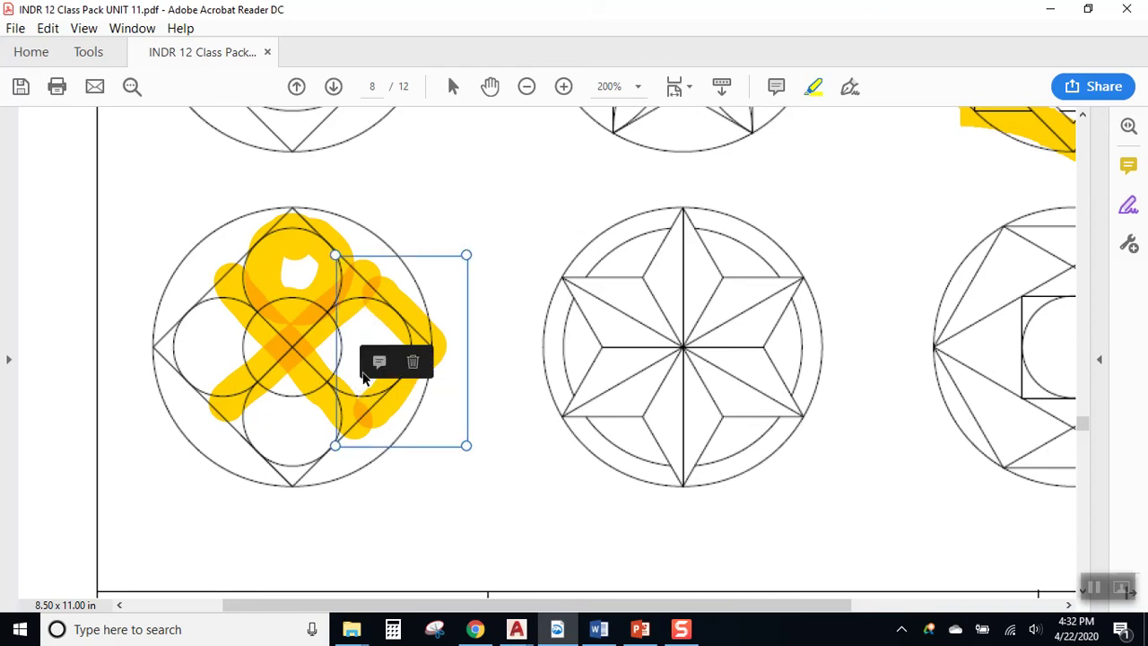
{"action": "left_click", "coordinate": [429, 260]}
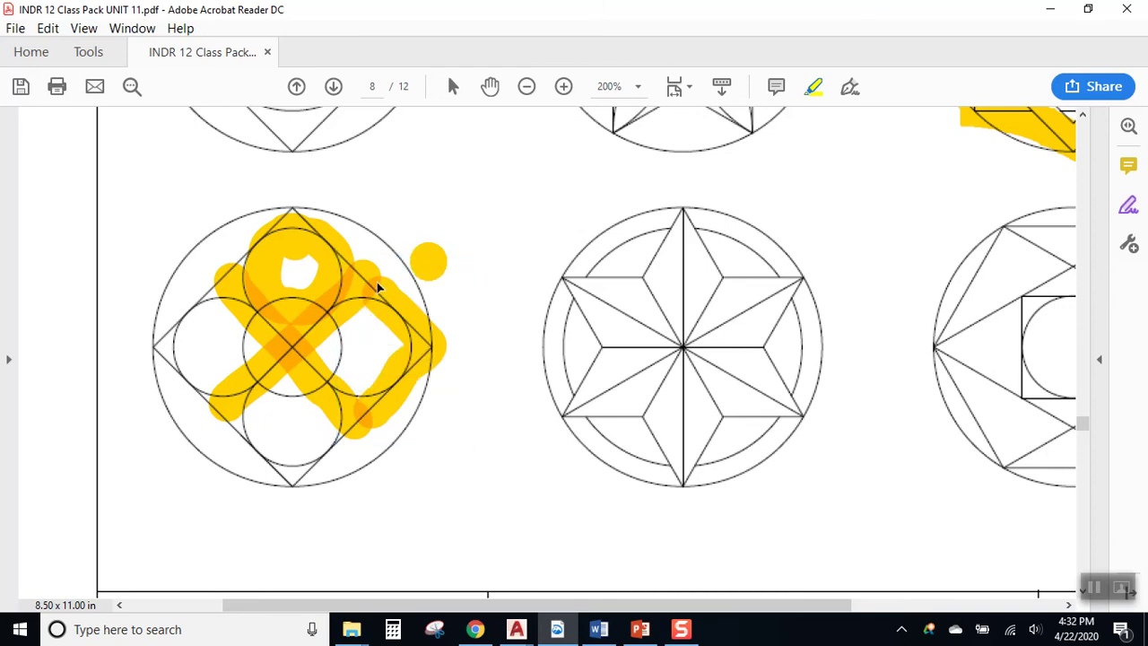
{"action": "left_click_drag", "start_coordinate": [375, 226], "coordinate": [355, 457]}
{"action": "left_click_drag", "start_coordinate": [464, 342], "coordinate": [296, 347]}
{"action": "left_click_drag", "start_coordinate": [285, 176], "coordinate": [288, 358]}
{"action": "left_click_drag", "start_coordinate": [186, 270], "coordinate": [366, 270]}
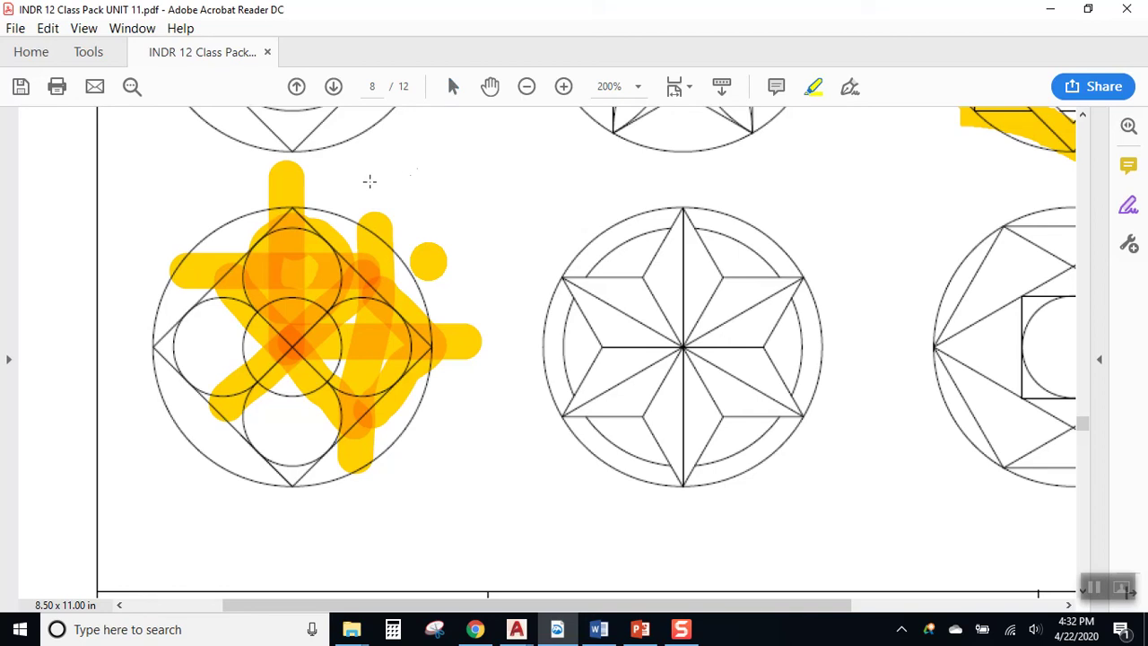
- Delete the first four stray highlight strokes from the four-circle figure
{"action": "left_click", "coordinate": [315, 242]}
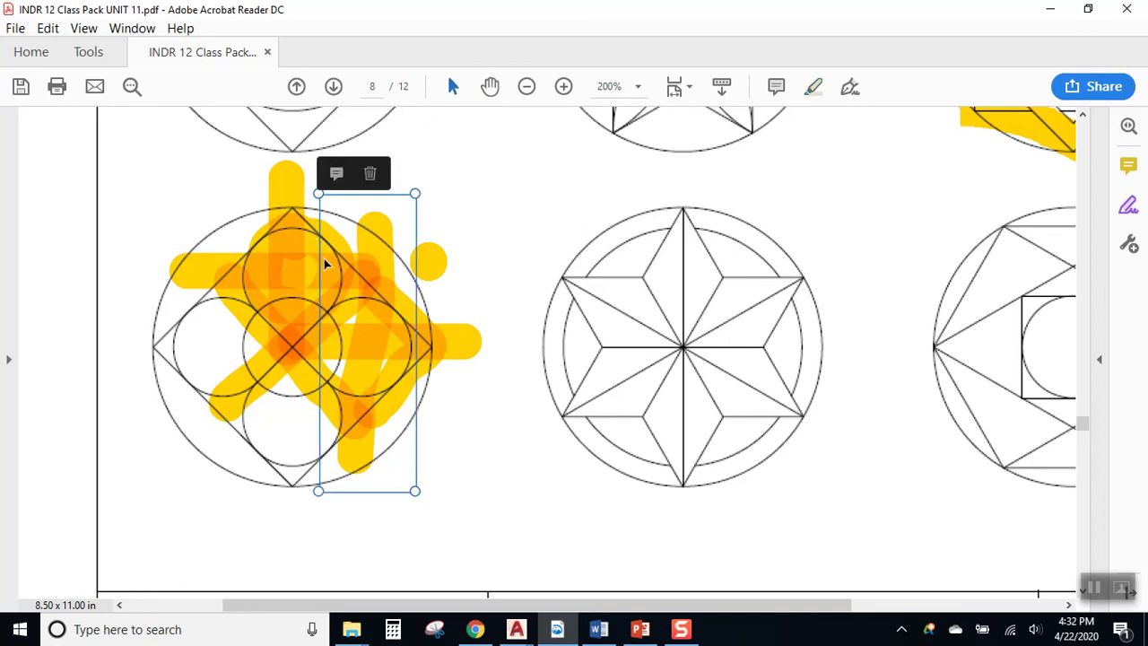
{"action": "key", "text": "Delete"}
{"action": "left_click", "coordinate": [289, 271]}
{"action": "key", "text": "Delete"}
{"action": "left_click", "coordinate": [284, 260]}
{"action": "key", "text": "Delete"}
{"action": "left_click", "coordinate": [306, 243]}
{"action": "key", "text": "Delete"}
- Clear the remaining strokes and draw one diagonal highlight from the centre to the upper-right circle
{"action": "left_click", "coordinate": [332, 314]}
{"action": "key", "text": "Delete"}
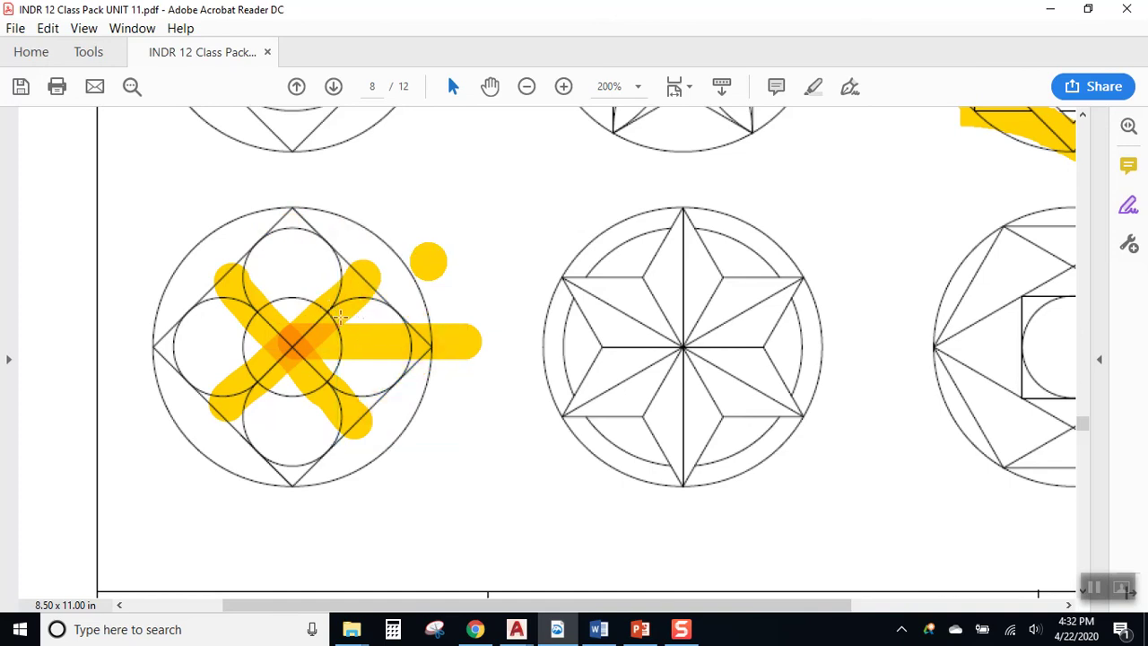
{"action": "left_click", "coordinate": [332, 314]}
{"action": "key", "text": "Delete"}
{"action": "left_click", "coordinate": [305, 342]}
{"action": "key", "text": "Delete"}
{"action": "left_click", "coordinate": [283, 338]}
{"action": "key", "text": "Delete"}
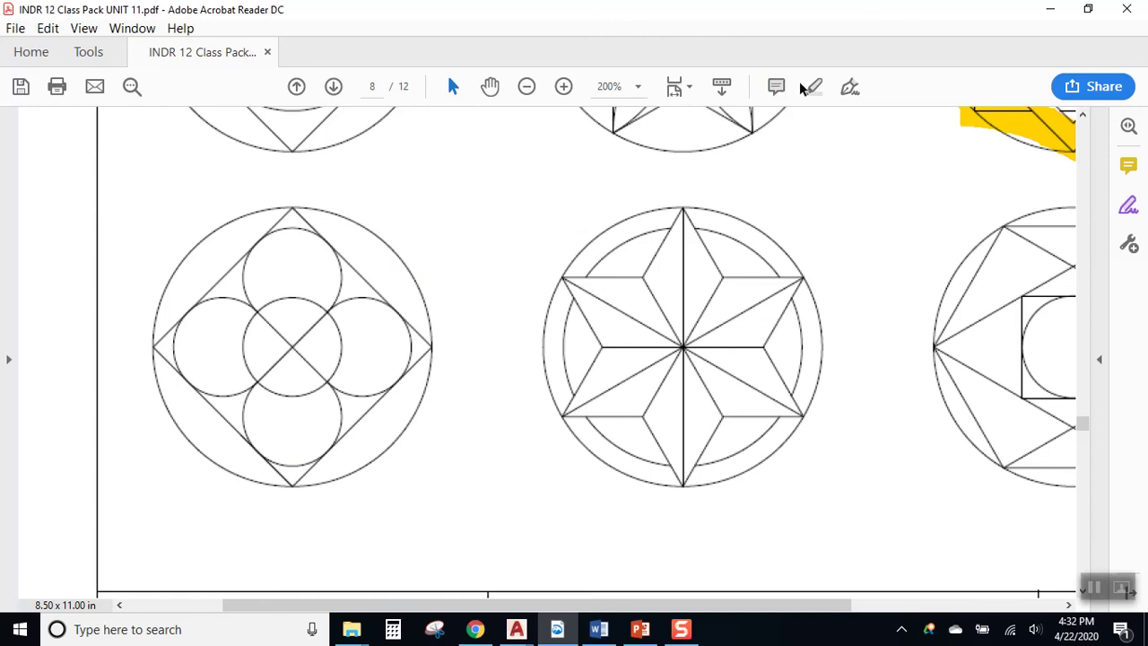
{"action": "left_click_drag", "start_coordinate": [289, 351], "coordinate": [358, 295]}
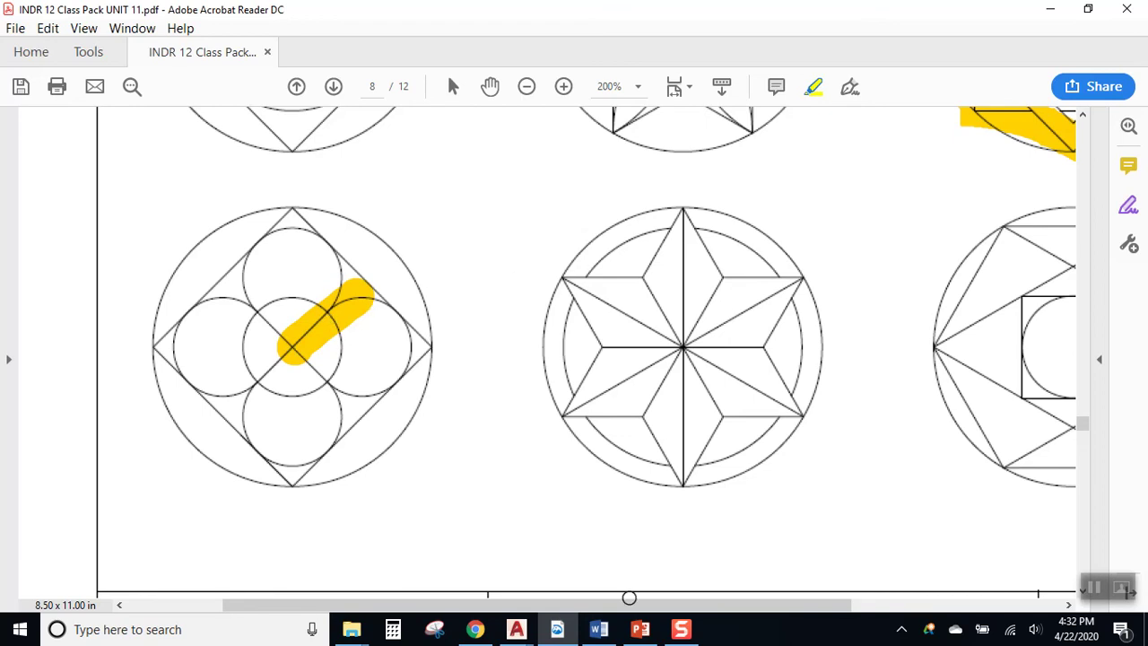
- Draw a trial ring highlight around the star figure's circle, then remove it
{"action": "left_click_drag", "start_coordinate": [637, 605], "coordinate": [762, 605]}
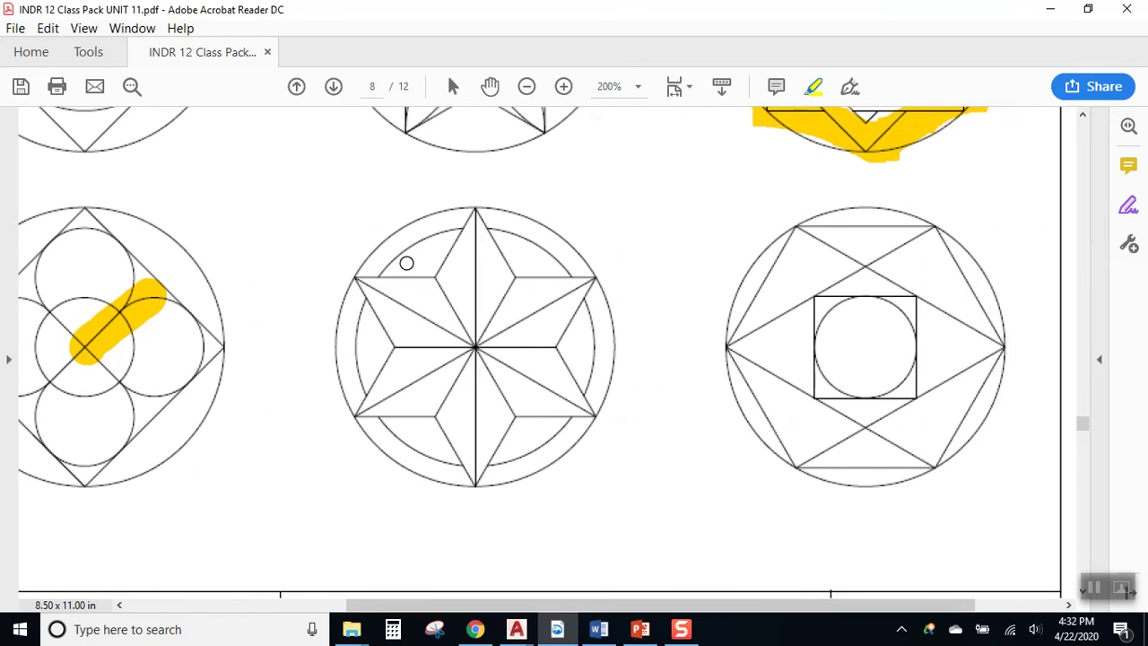
{"action": "mouse_move", "coordinate": [477, 208]}
{"action": "left_mouse_down"}
{"action": "mouse_move", "coordinate": [370, 266]}
{"action": "mouse_move", "coordinate": [360, 305]}
{"action": "mouse_move", "coordinate": [361, 408]}
{"action": "mouse_move", "coordinate": [473, 489]}
{"action": "mouse_move", "coordinate": [588, 407]}
{"action": "mouse_move", "coordinate": [592, 284]}
{"action": "mouse_move", "coordinate": [477, 208]}
{"action": "left_mouse_up"}
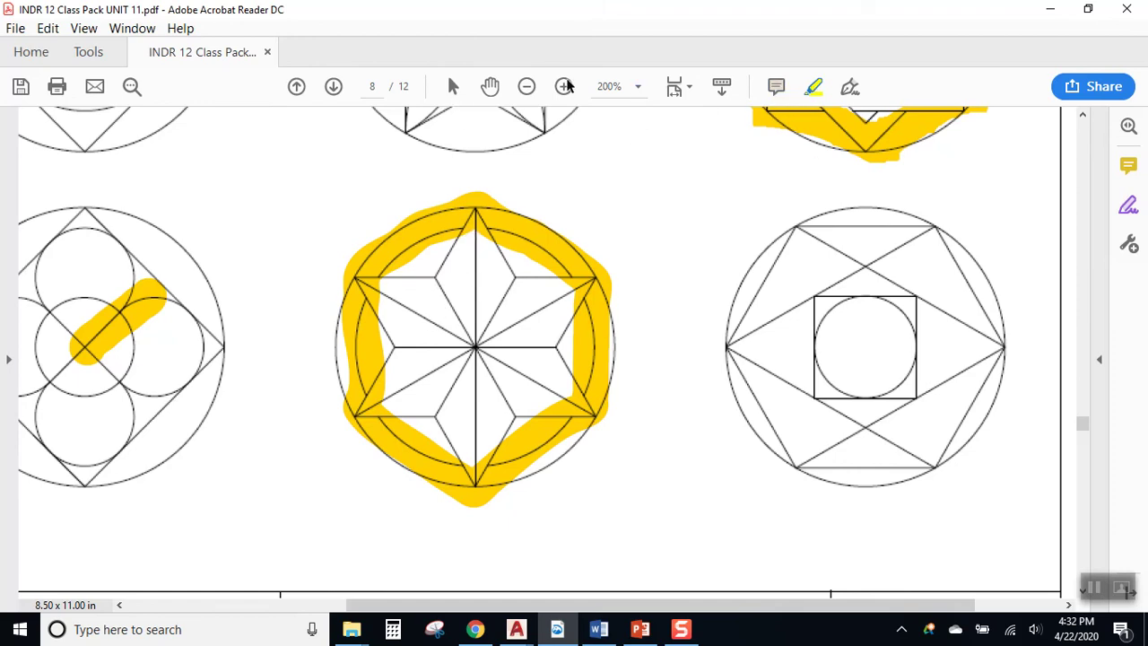
{"action": "left_click", "coordinate": [514, 240]}
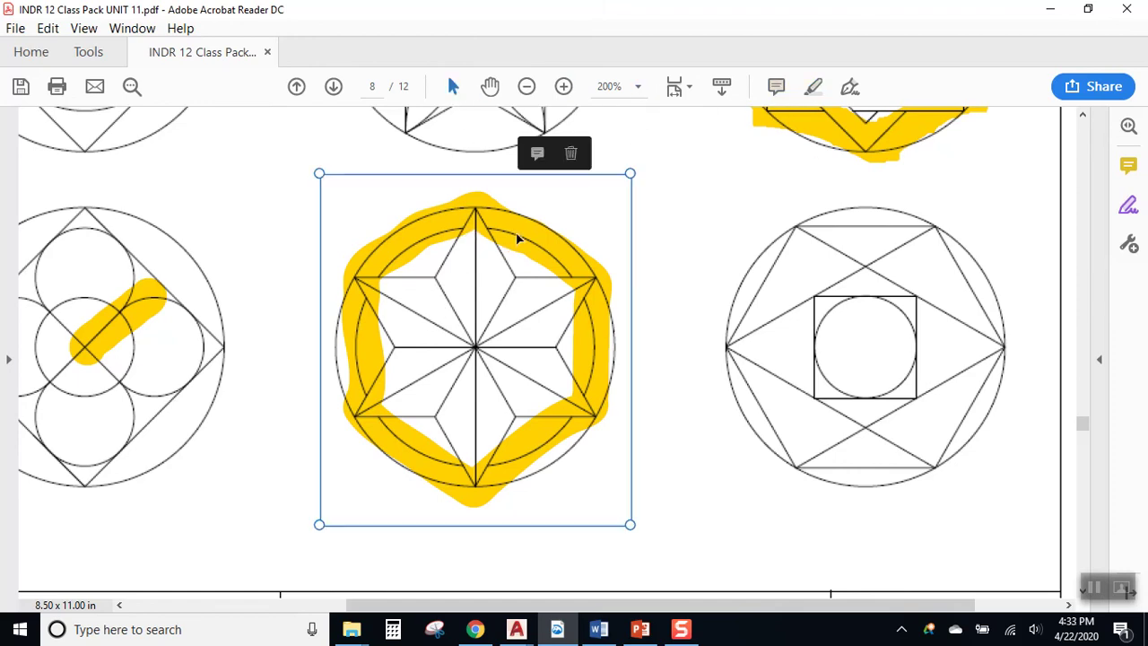
{"action": "left_click", "coordinate": [570, 153]}
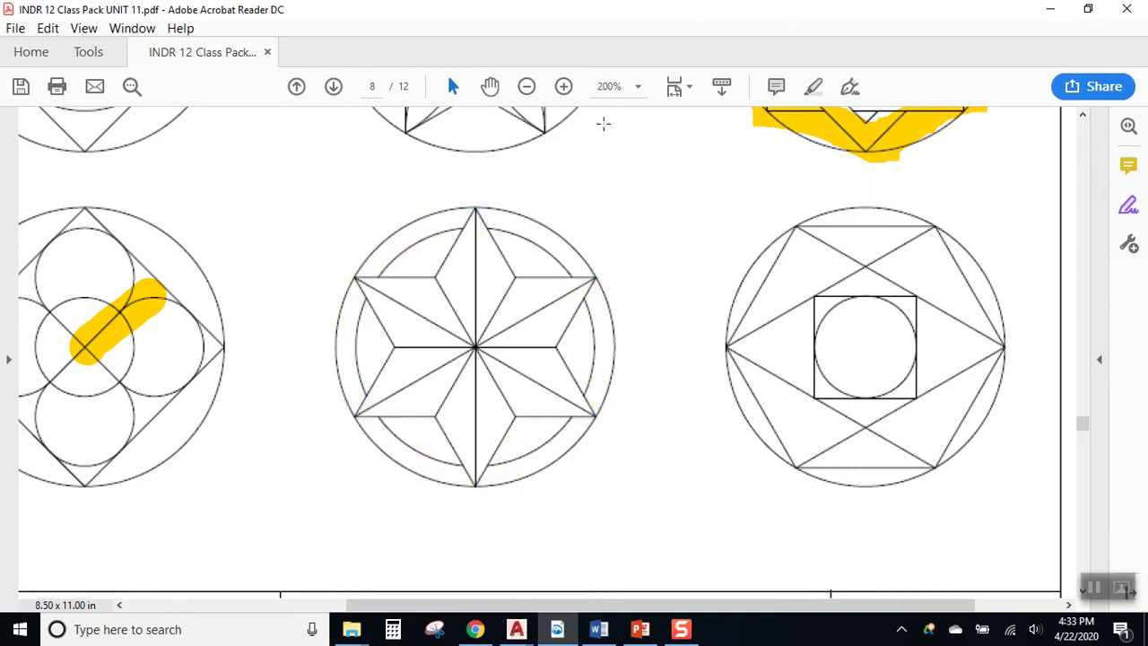
- Trace both overlapping triangles of the six-pointed star in yellow highlighter
{"action": "left_click", "coordinate": [814, 86]}
{"action": "mouse_move", "coordinate": [476, 203]}
{"action": "left_mouse_down"}
{"action": "mouse_move", "coordinate": [369, 406]}
{"action": "mouse_move", "coordinate": [589, 415]}
{"action": "mouse_move", "coordinate": [473, 206]}
{"action": "left_mouse_up"}
{"action": "mouse_move", "coordinate": [352, 278]}
{"action": "left_mouse_down"}
{"action": "mouse_move", "coordinate": [592, 282]}
{"action": "mouse_move", "coordinate": [464, 471]}
{"action": "mouse_move", "coordinate": [350, 285]}
{"action": "left_mouse_up"}
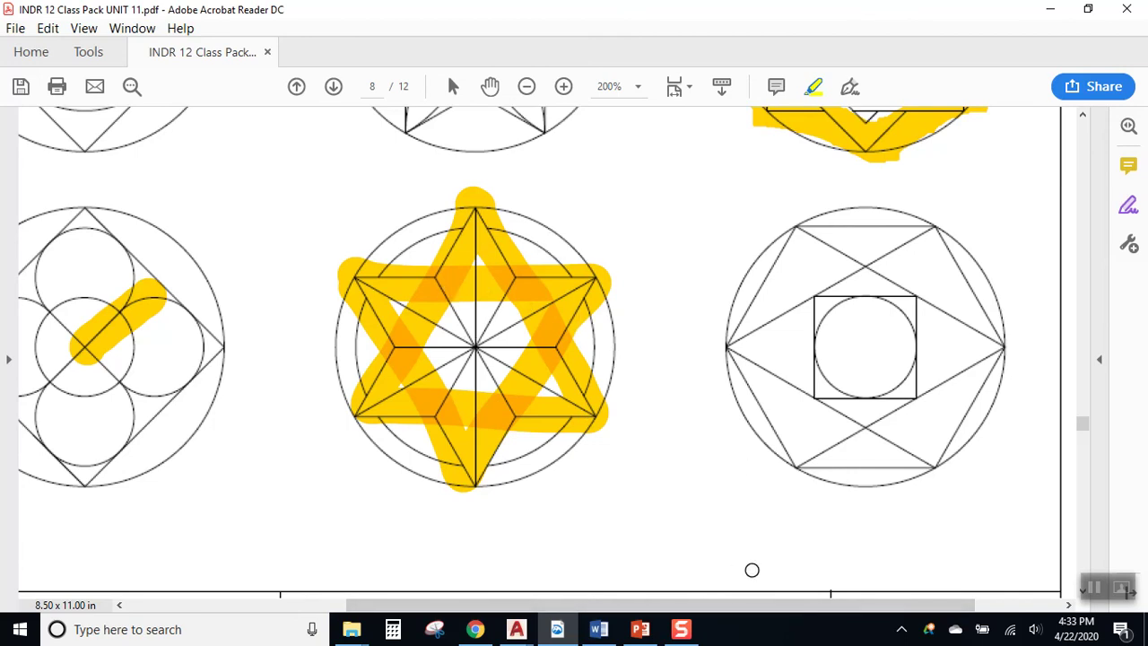
{"action": "left_click_drag", "start_coordinate": [787, 606], "coordinate": [873, 607]}
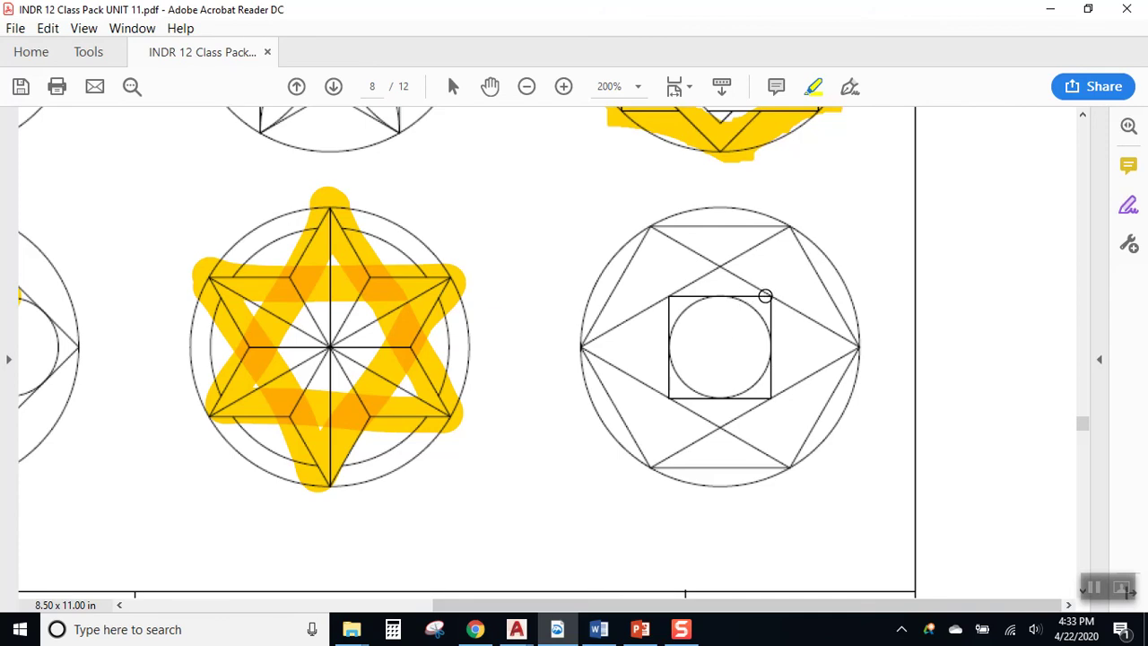
- Draw a trial highlight around the square in the right figure, then delete it
{"action": "mouse_move", "coordinate": [764, 295]}
{"action": "left_mouse_down"}
{"action": "mouse_move", "coordinate": [675, 300]}
{"action": "mouse_move", "coordinate": [672, 391]}
{"action": "mouse_move", "coordinate": [768, 395]}
{"action": "mouse_move", "coordinate": [762, 300]}
{"action": "left_mouse_up"}
{"action": "left_click", "coordinate": [453, 86]}
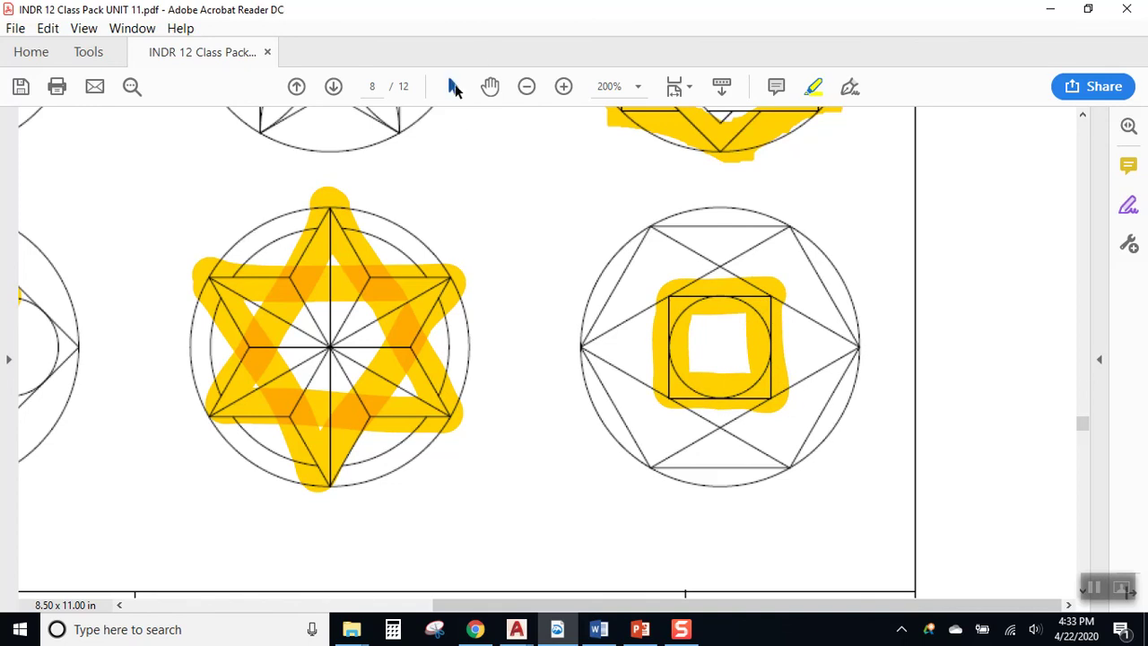
{"action": "left_click", "coordinate": [761, 307]}
{"action": "key", "text": "Delete"}
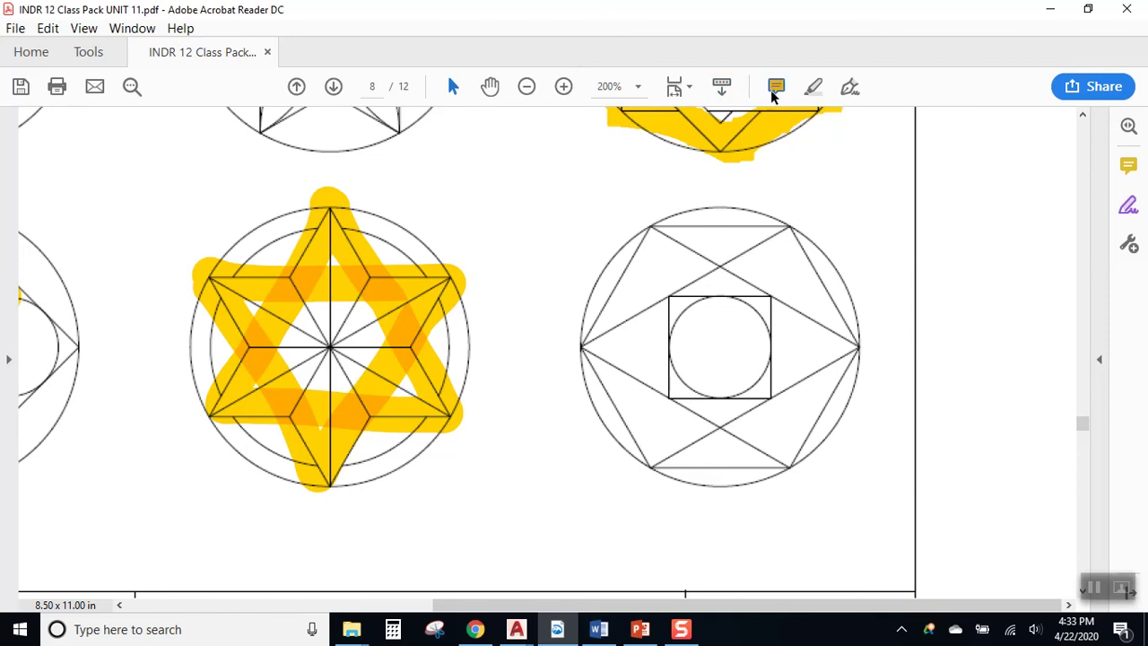
- Highlight from the small circle's centre to the square's corner and around the square, discarding the first attempt
{"action": "left_click", "coordinate": [809, 91]}
{"action": "left_click", "coordinate": [719, 345]}
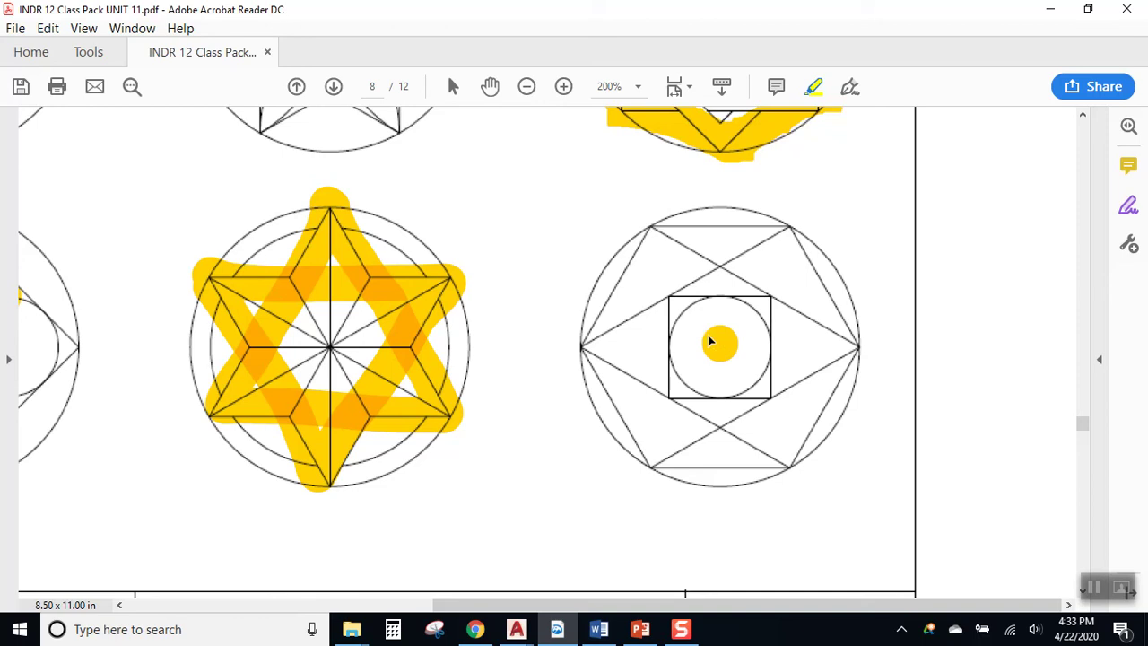
{"action": "left_click_drag", "start_coordinate": [699, 334], "coordinate": [666, 305]}
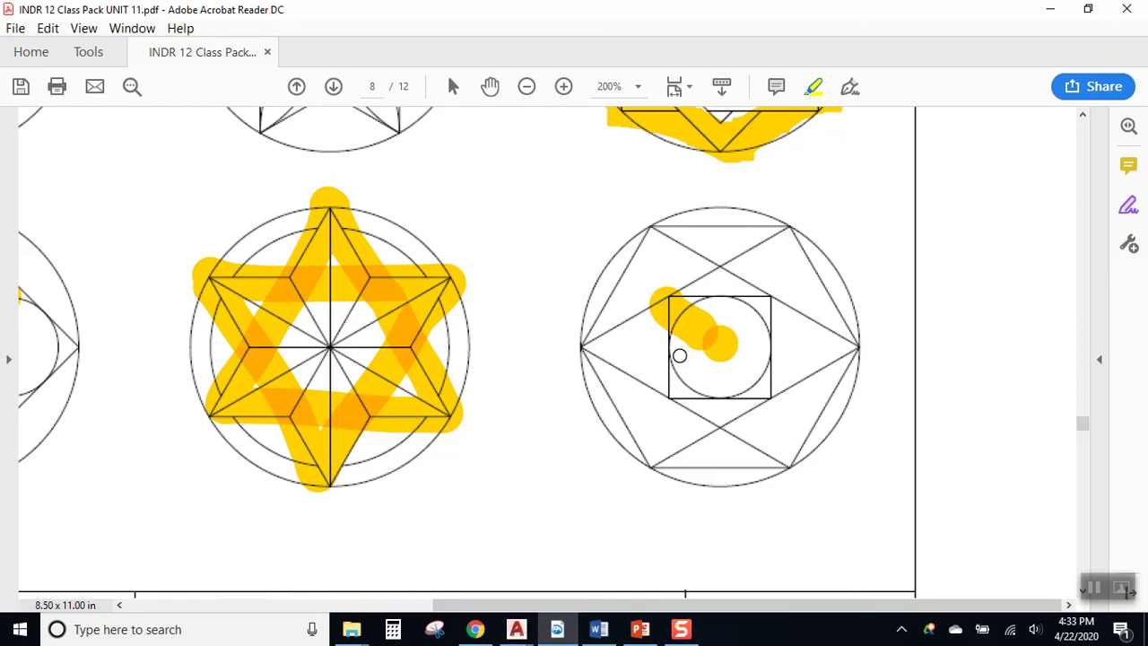
{"action": "left_click", "coordinate": [680, 307]}
{"action": "key", "text": "Delete"}
{"action": "left_click", "coordinate": [726, 365]}
{"action": "key", "text": "Delete"}
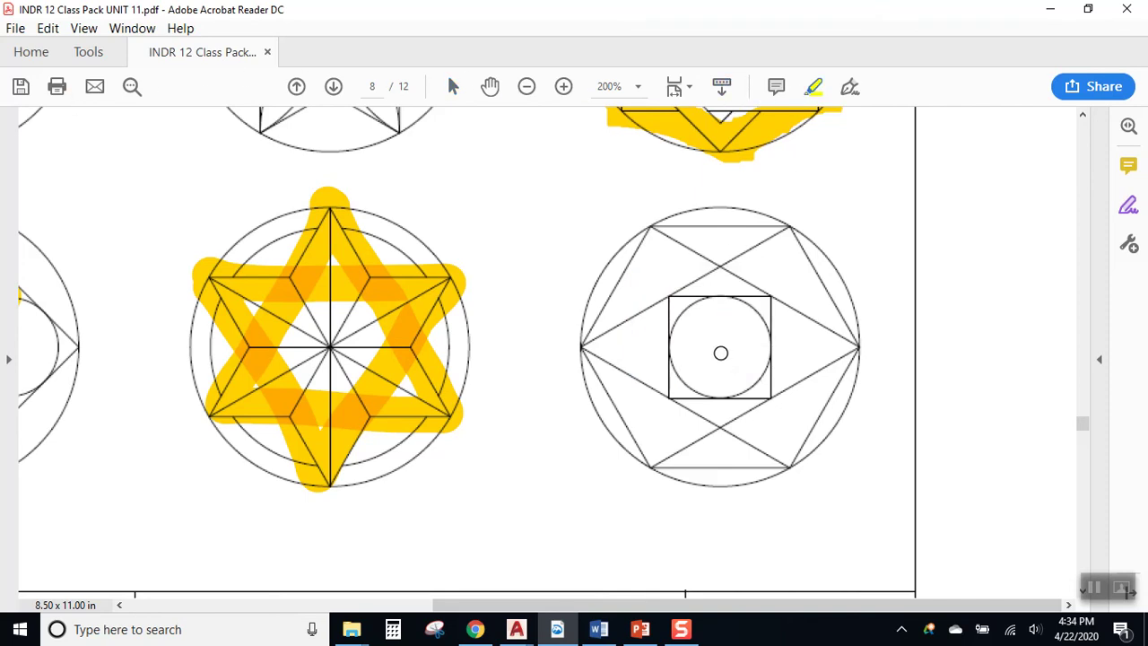
{"action": "left_click_drag", "start_coordinate": [719, 351], "coordinate": [668, 304]}
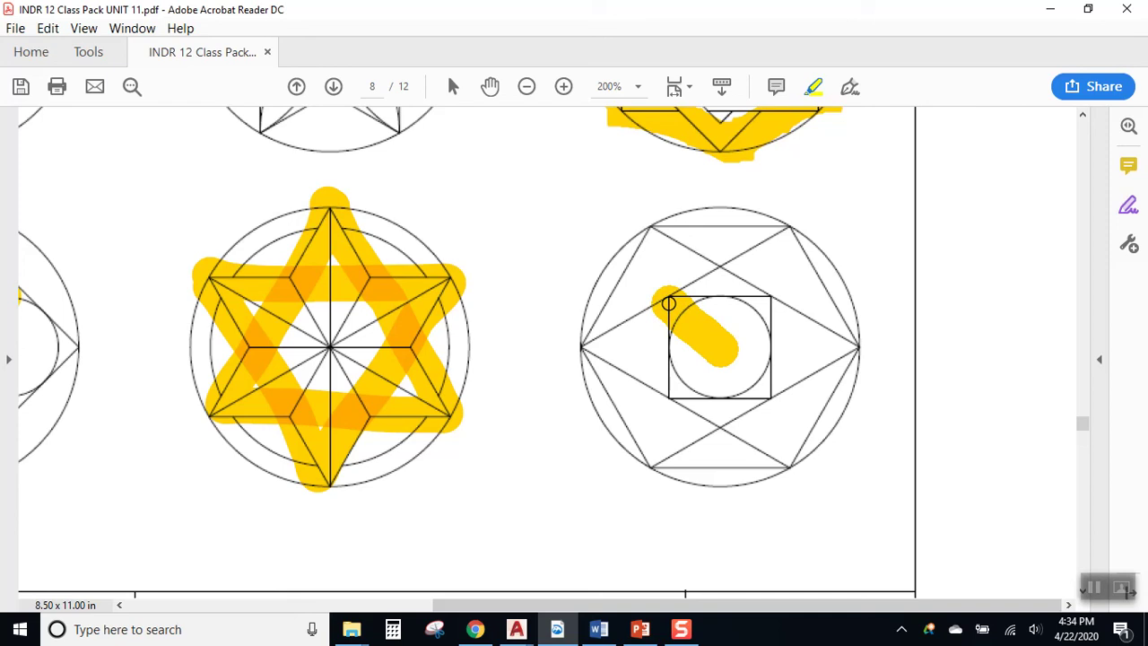
{"action": "mouse_move", "coordinate": [668, 303]}
{"action": "left_mouse_down"}
{"action": "mouse_move", "coordinate": [768, 302]}
{"action": "mouse_move", "coordinate": [775, 394]}
{"action": "mouse_move", "coordinate": [669, 394]}
{"action": "mouse_move", "coordinate": [657, 294]}
{"action": "left_mouse_up"}
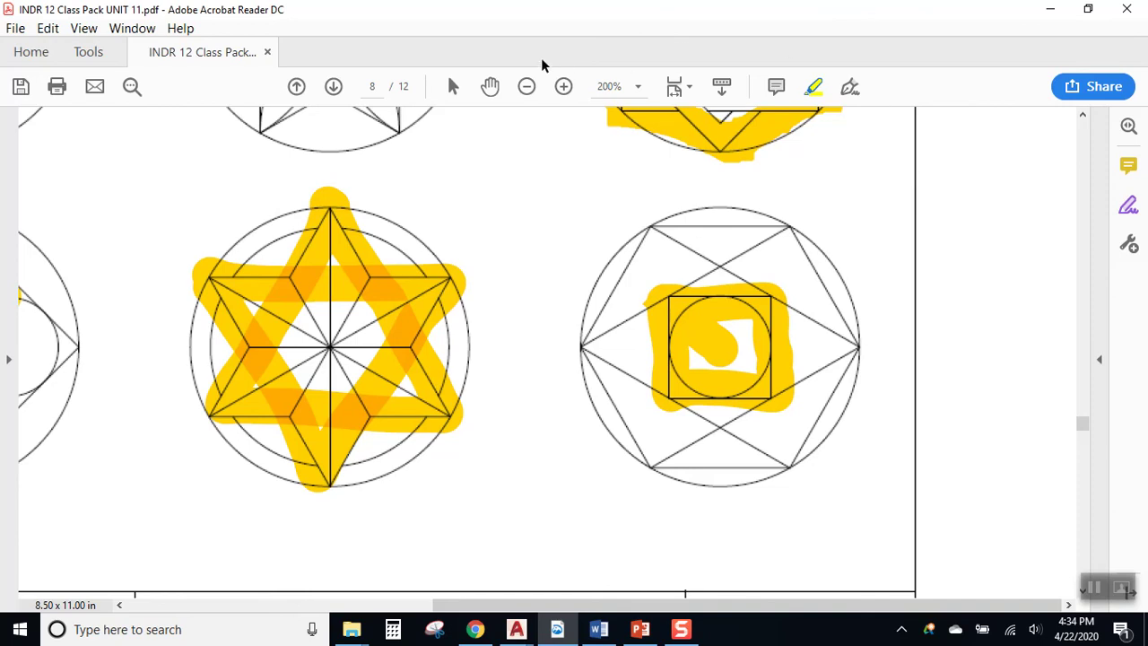
- At 150% zoom, highlight the save name 'B12-3A-(your initials)' in the instructions
{"action": "left_click", "coordinate": [526, 86]}
{"action": "scroll", "coordinate": [679, 393], "scroll_direction": "up", "scroll_amount": 8}
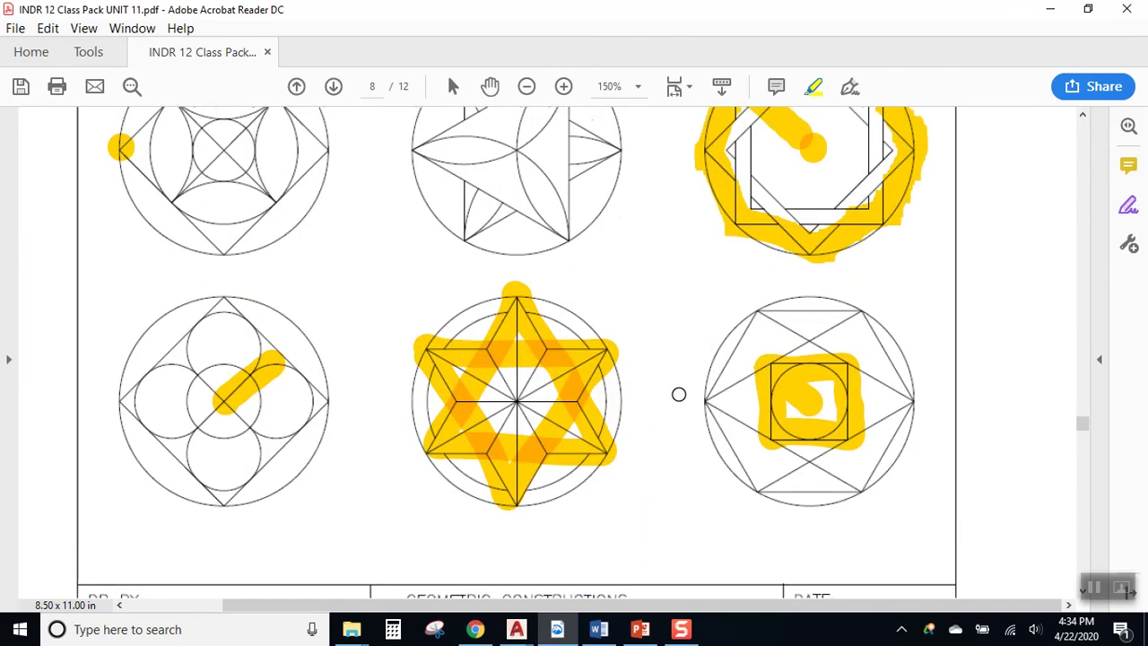
{"action": "scroll", "coordinate": [679, 394], "scroll_direction": "up", "scroll_amount": 8}
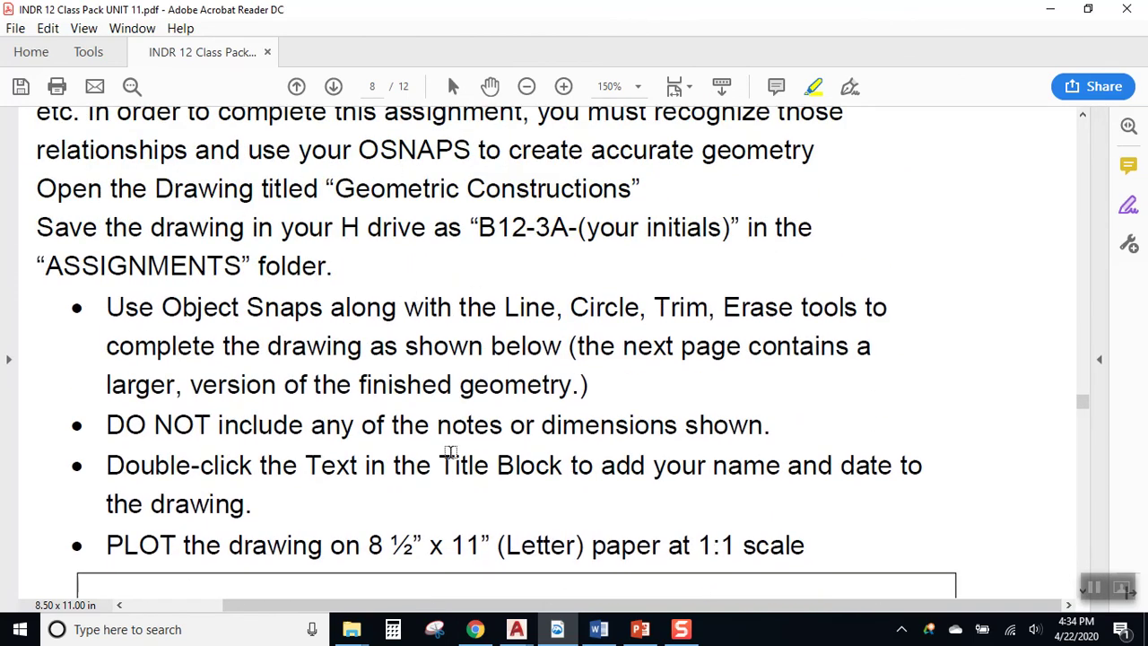
{"action": "scroll", "coordinate": [544, 440], "scroll_direction": "down", "scroll_amount": 4}
{"action": "scroll", "coordinate": [552, 447], "scroll_direction": "down", "scroll_amount": 2}
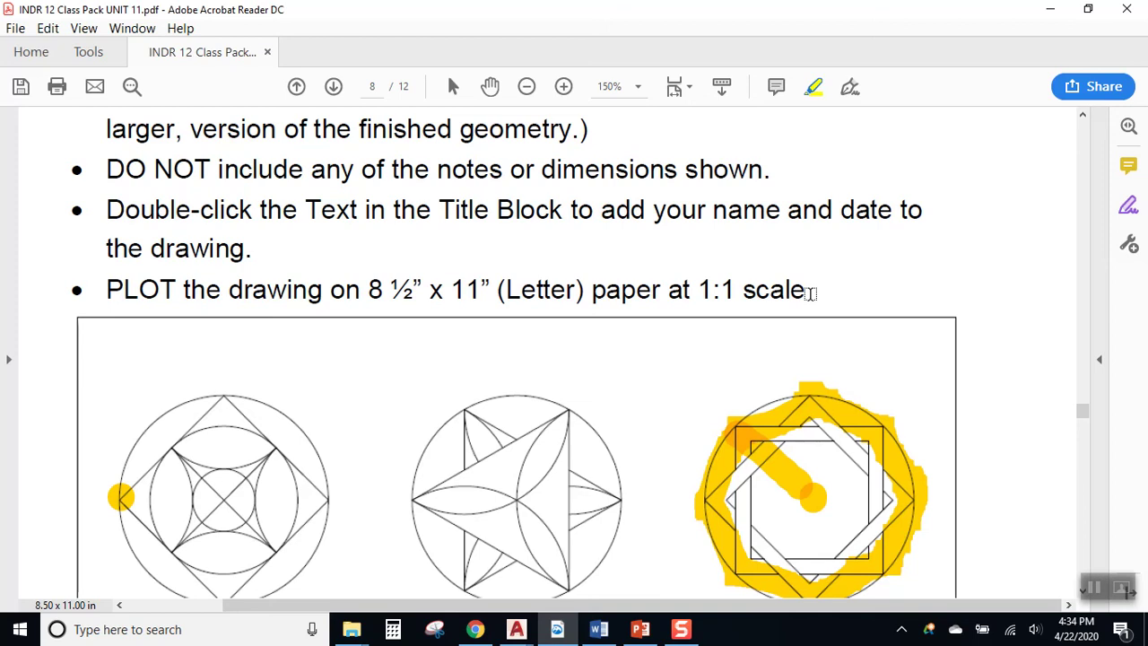
{"action": "scroll", "coordinate": [831, 329], "scroll_direction": "up", "scroll_amount": 5}
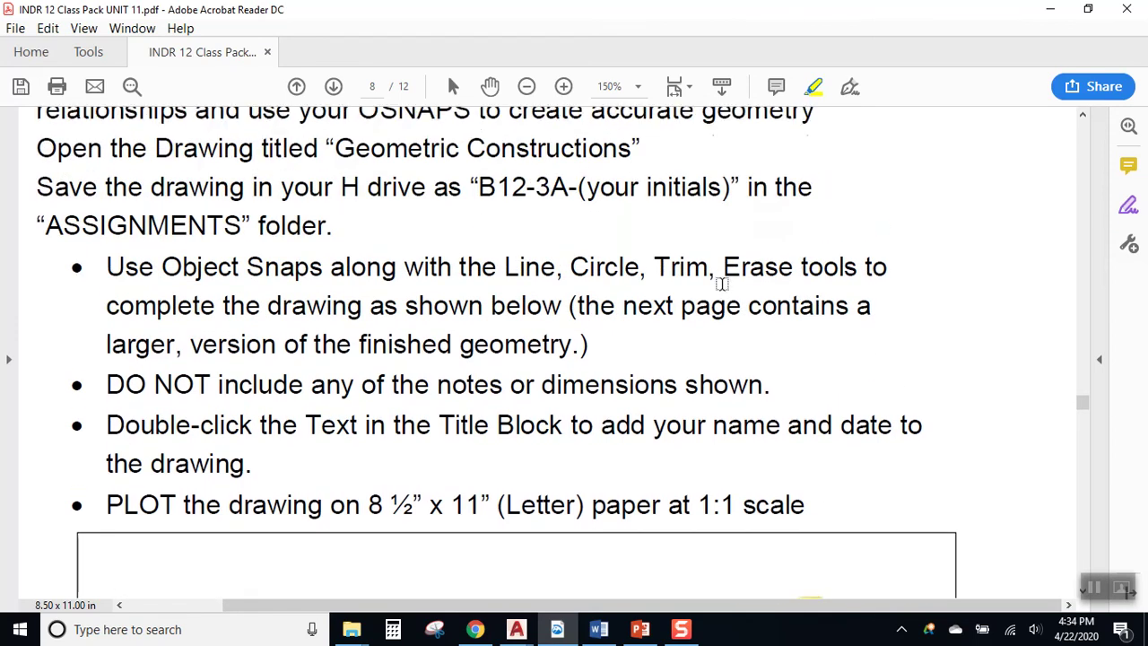
{"action": "left_click_drag", "start_coordinate": [480, 201], "coordinate": [737, 203]}
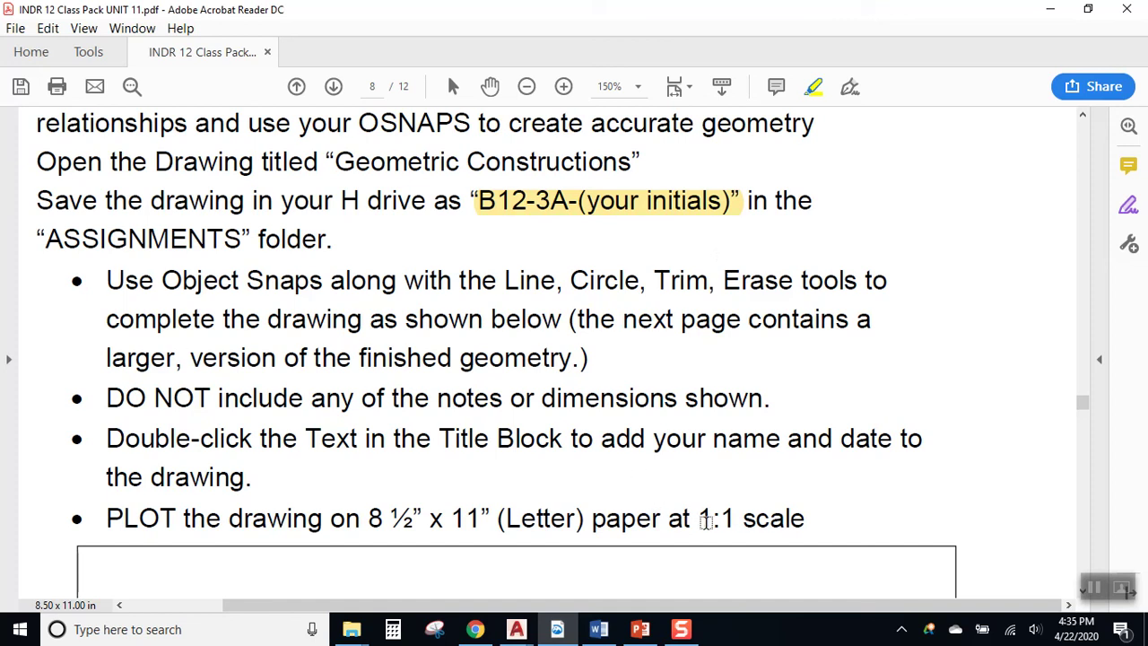
{"action": "scroll", "coordinate": [932, 466], "scroll_direction": "down", "scroll_amount": 5}
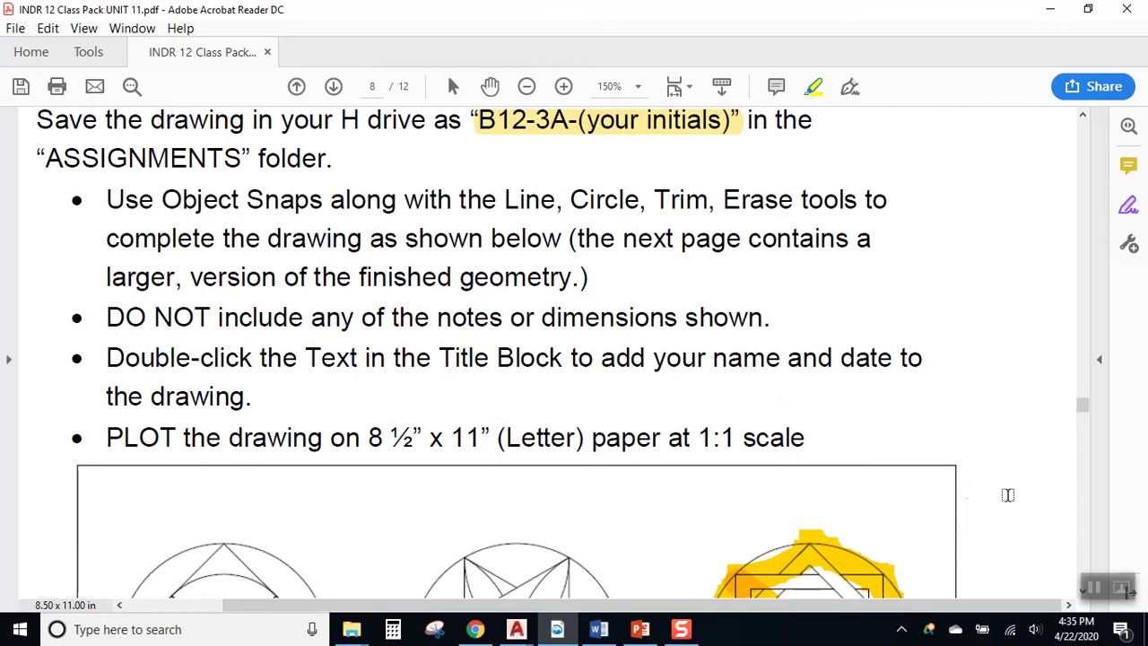
{"action": "scroll", "coordinate": [1012, 550], "scroll_direction": "down", "scroll_amount": 3}
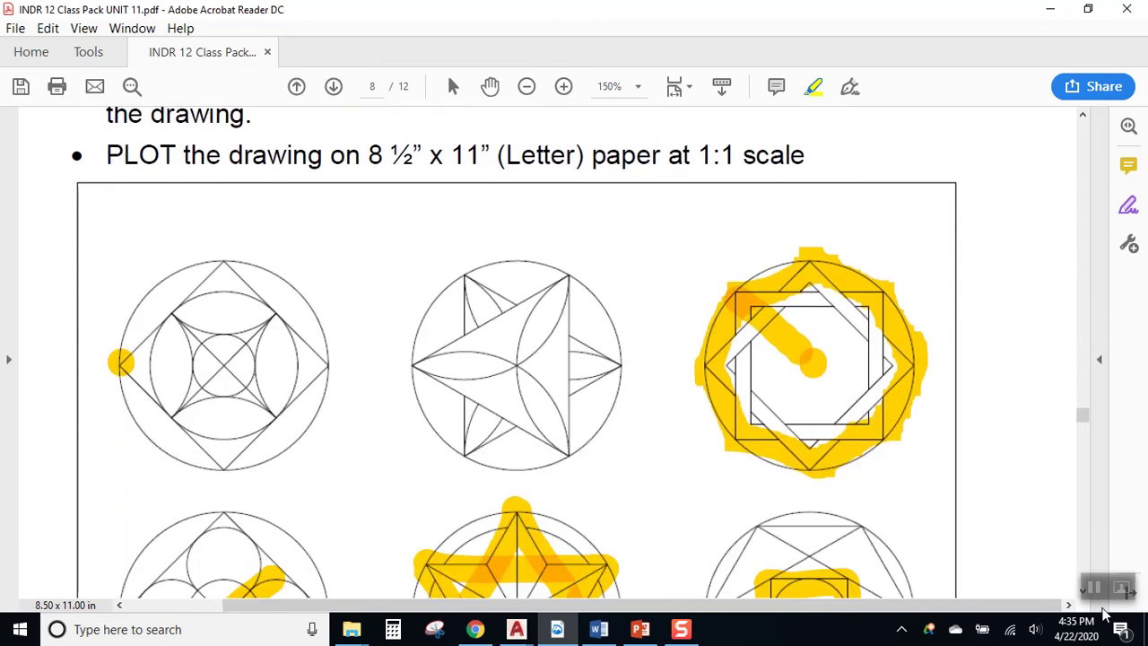